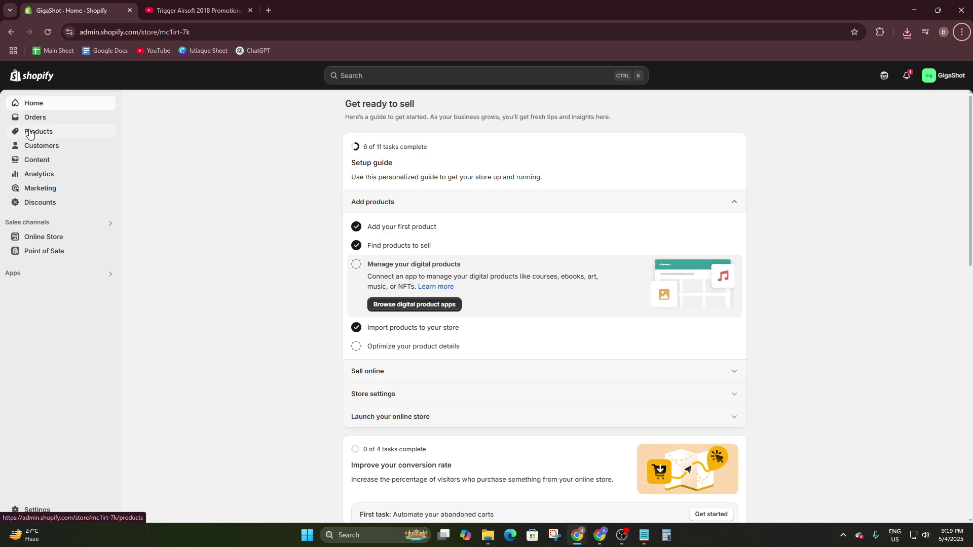
# Open the Ares G2 Vector airsoft gun product and review its description, media, variants and category metafields.
pyautogui.click(47, 132)
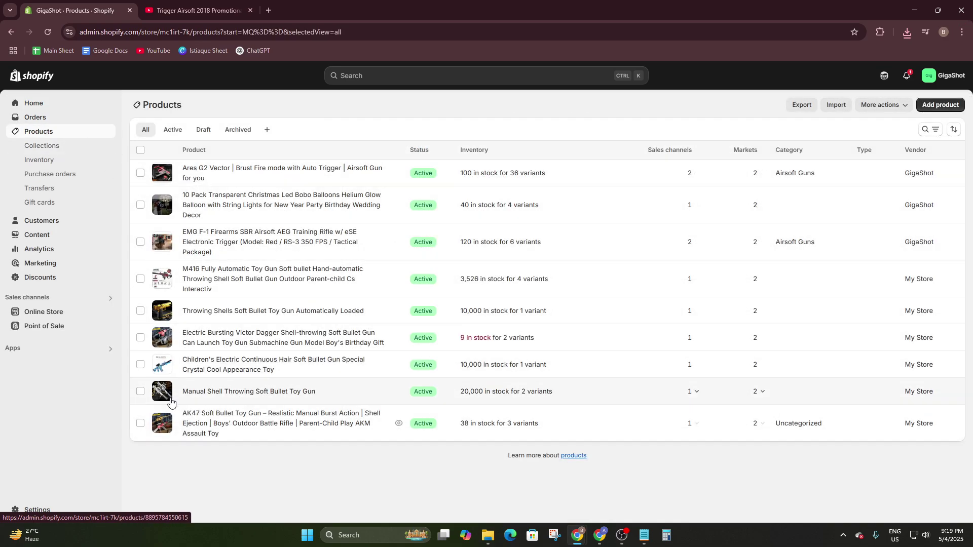
pyautogui.click(198, 174)
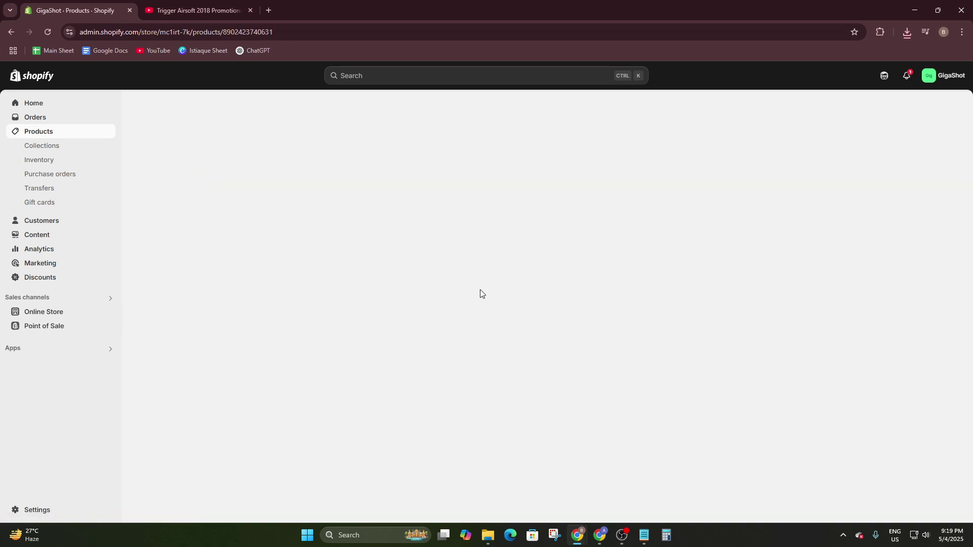
pyautogui.scroll(-10, 521, 294)
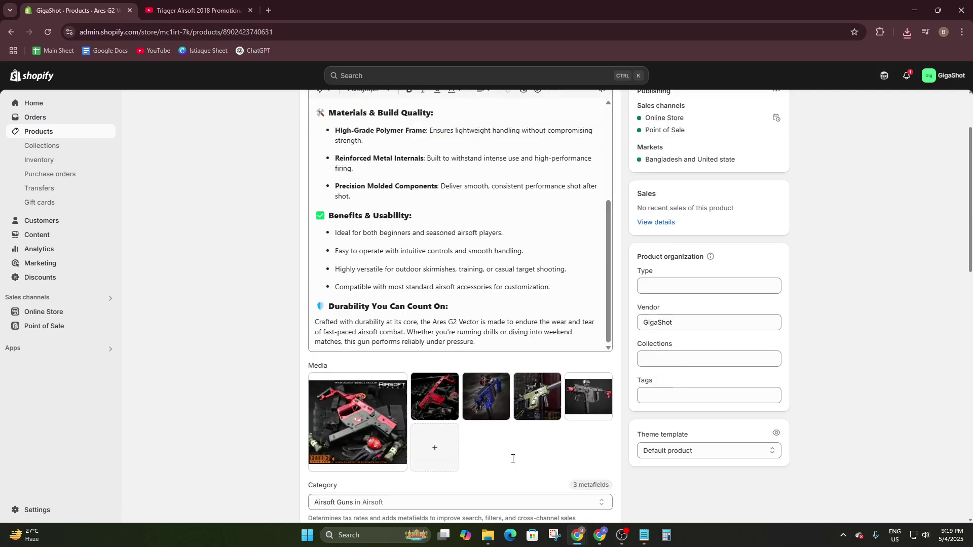
pyautogui.scroll(1, 471, 350)
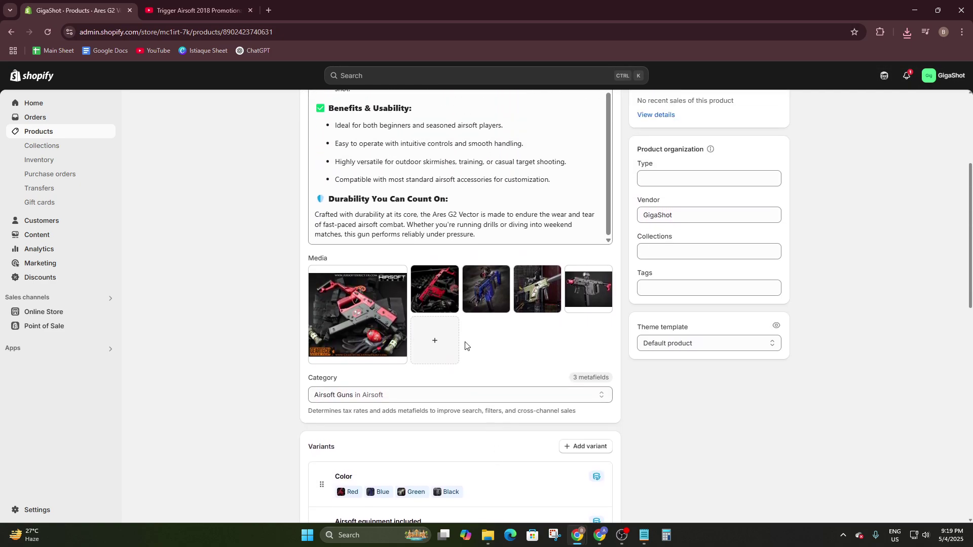
pyautogui.scroll(-2, 461, 360)
pyautogui.scroll(2, 405, 335)
pyautogui.scroll(-3, 419, 351)
pyautogui.scroll(7, 298, 302)
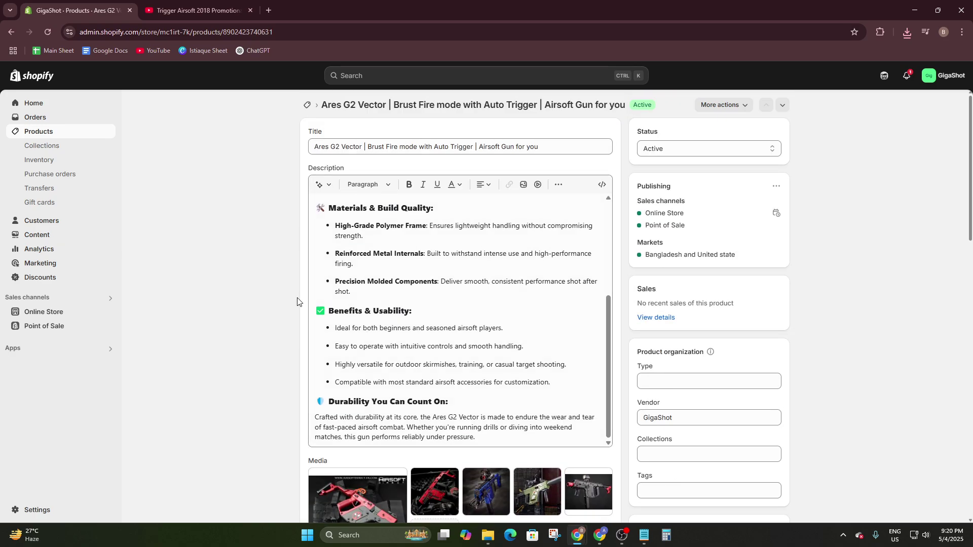
pyautogui.scroll(-2, 585, 337)
pyautogui.scroll(-12, 448, 341)
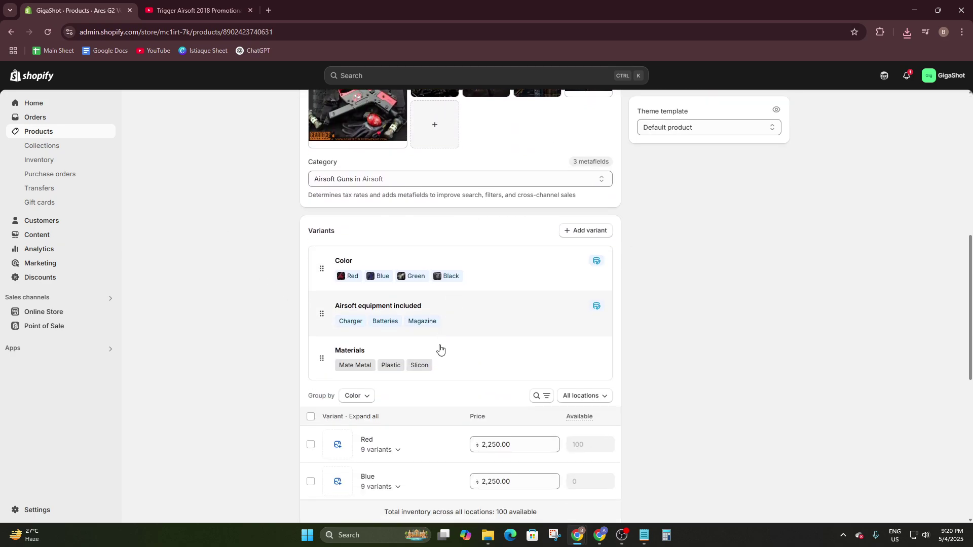
pyautogui.scroll(-1, 454, 397)
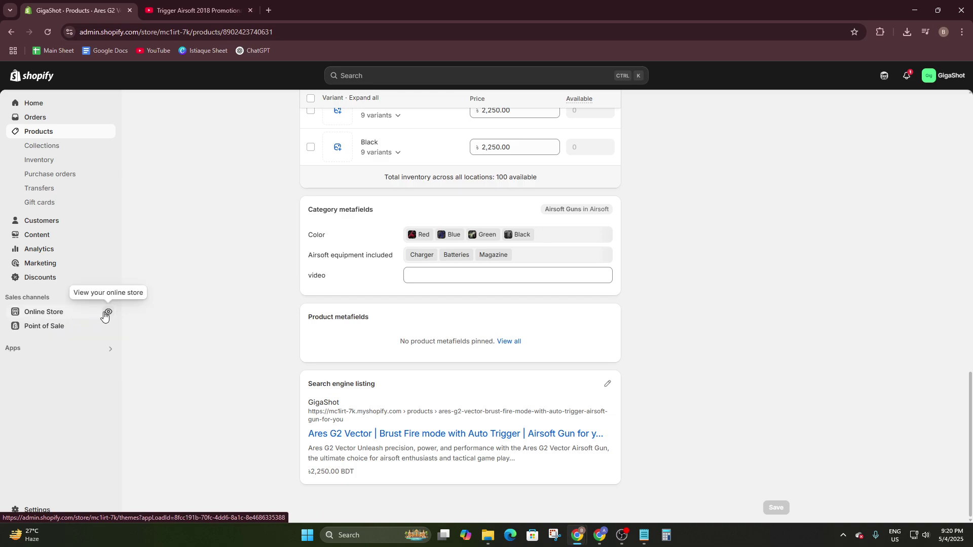
# Open the current Dawn theme for customization and load the Default product template.
pyautogui.click(65, 312)
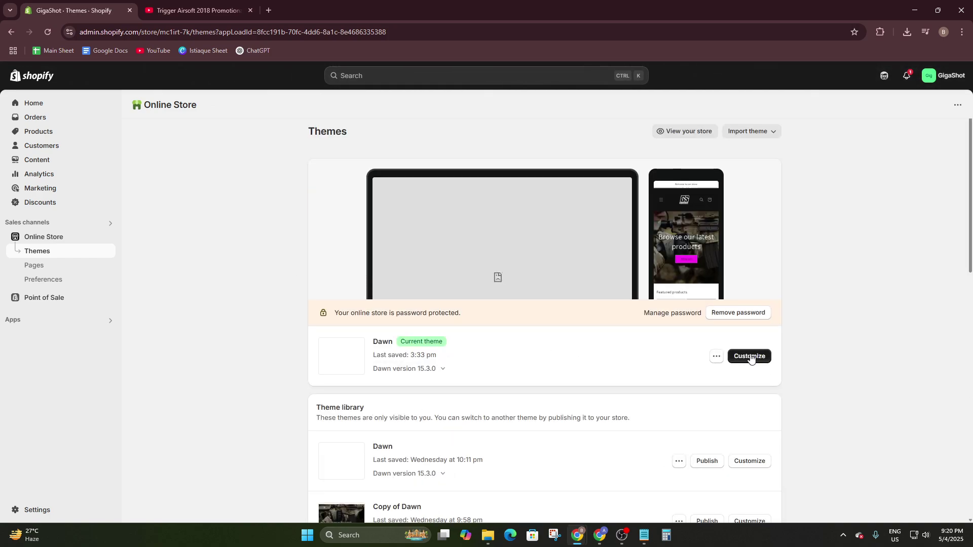
pyautogui.click(750, 355)
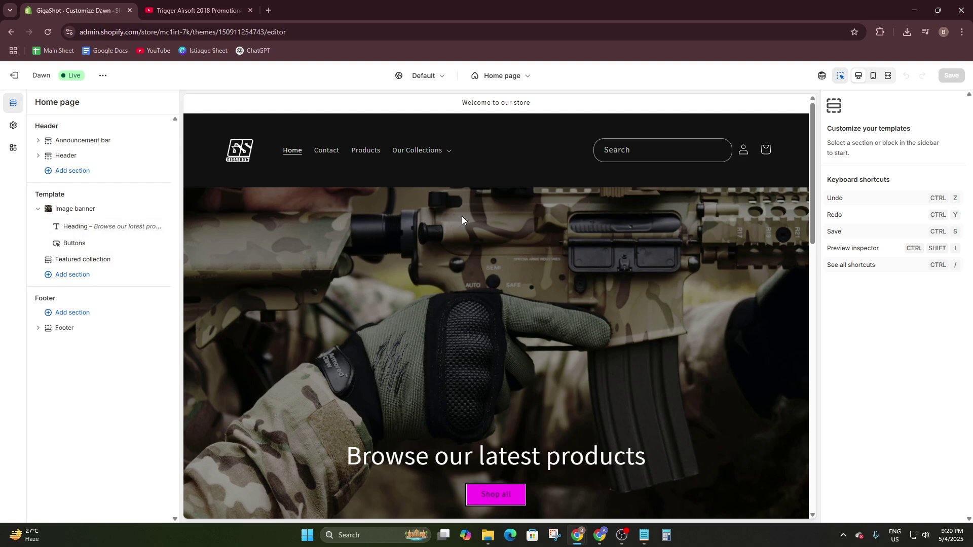
pyautogui.click(361, 152)
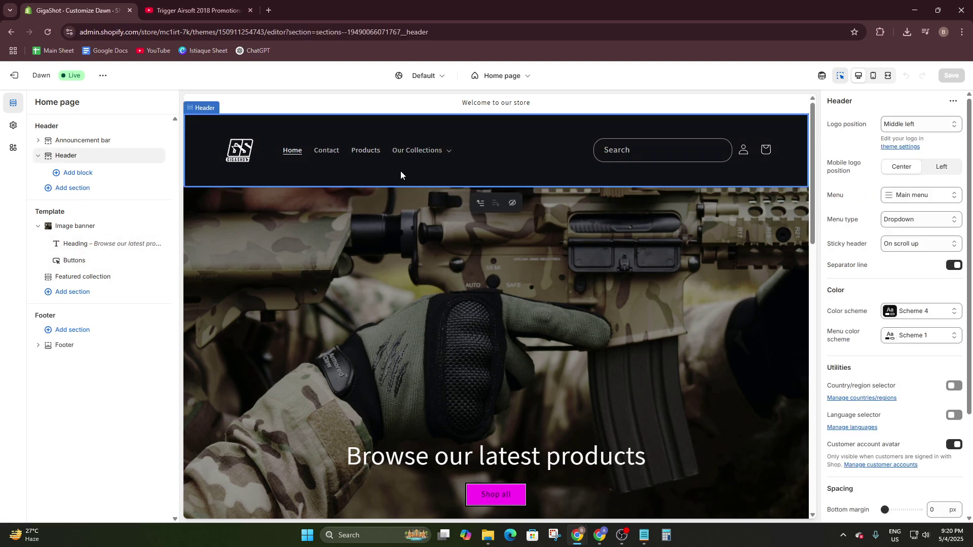
pyautogui.click(499, 76)
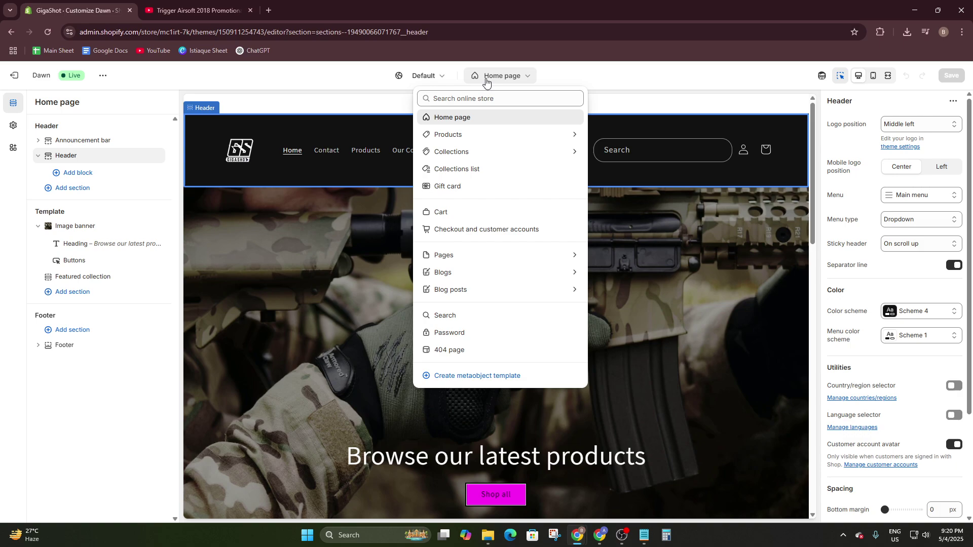
pyautogui.click(484, 133)
pyautogui.click(445, 151)
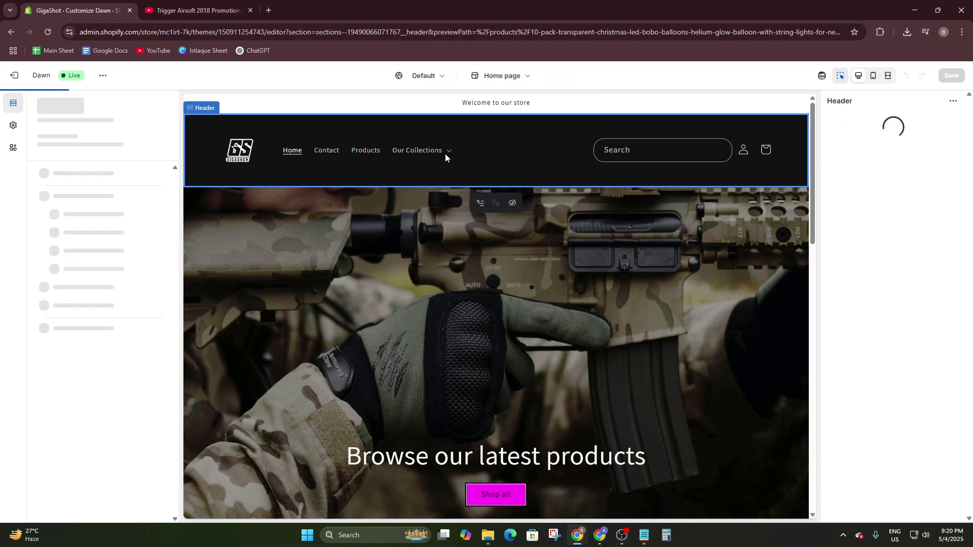
# Examine the product template's preview, including the Video, Related products, Image banner and Custom Liquid sections.
pyautogui.scroll(-6, 504, 296)
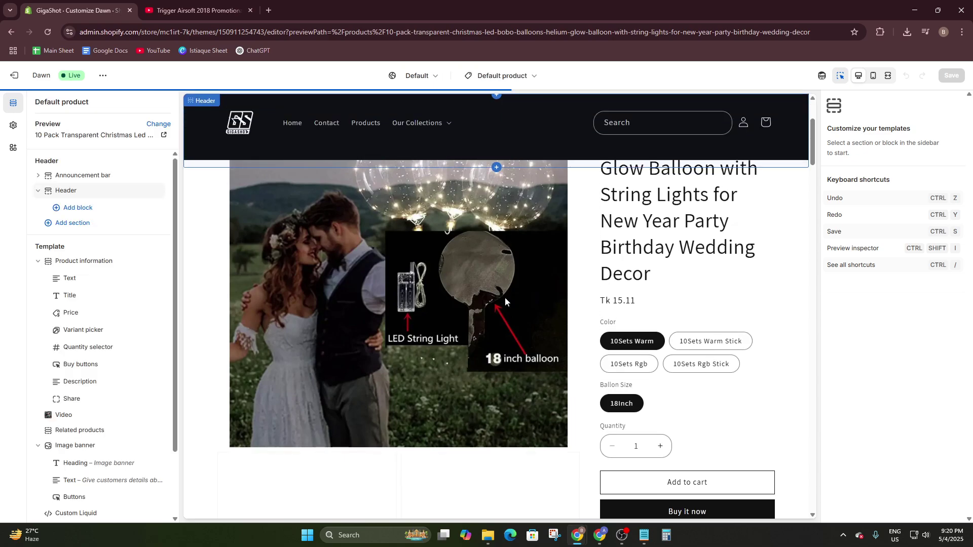
pyautogui.scroll(-15, 475, 314)
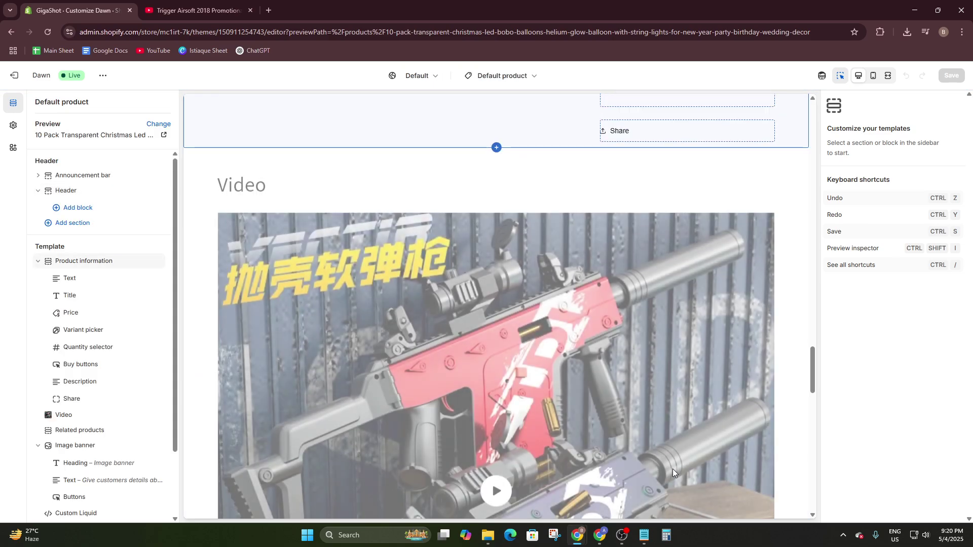
pyautogui.scroll(-15, 551, 430)
pyautogui.scroll(11, 546, 420)
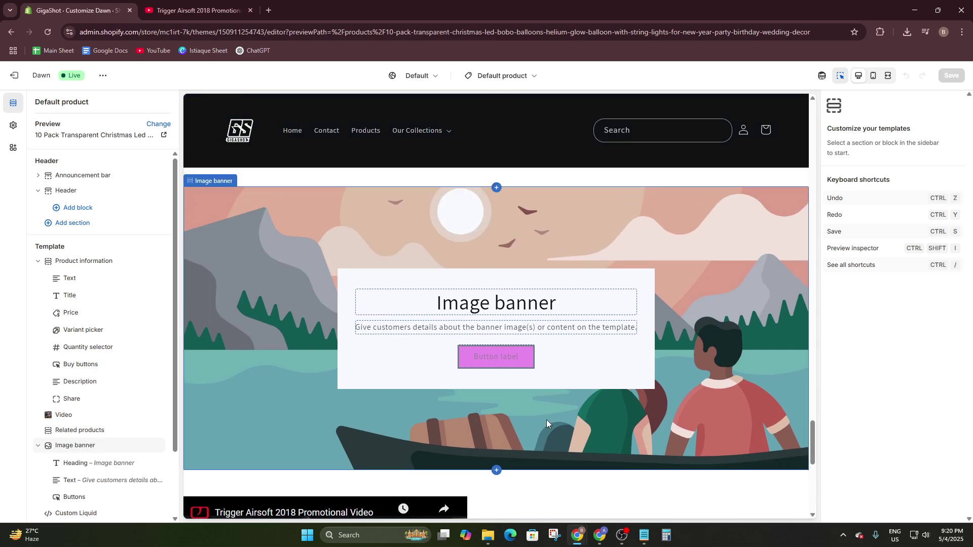
pyautogui.scroll(-8, 547, 419)
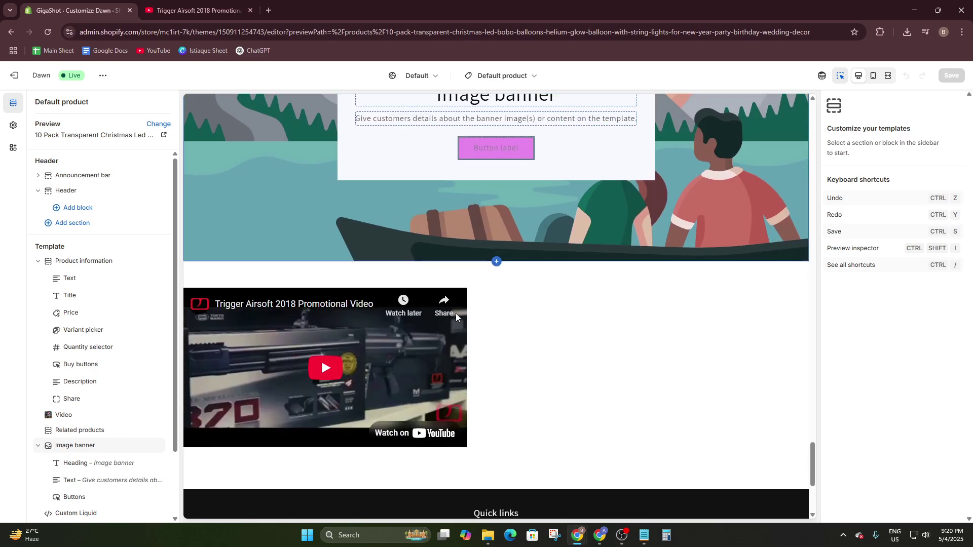
pyautogui.scroll(8, 374, 364)
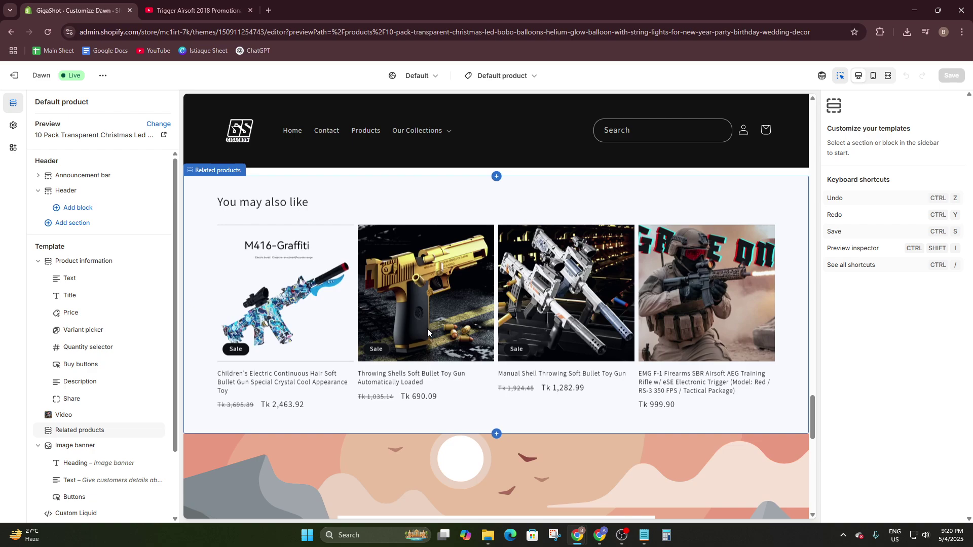
pyautogui.scroll(1, 562, 325)
# Preview the Manual Shell Throwing Soft Bullet Toy Gun from the related products and examine its page down to the Video section.
pyautogui.click(668, 356)
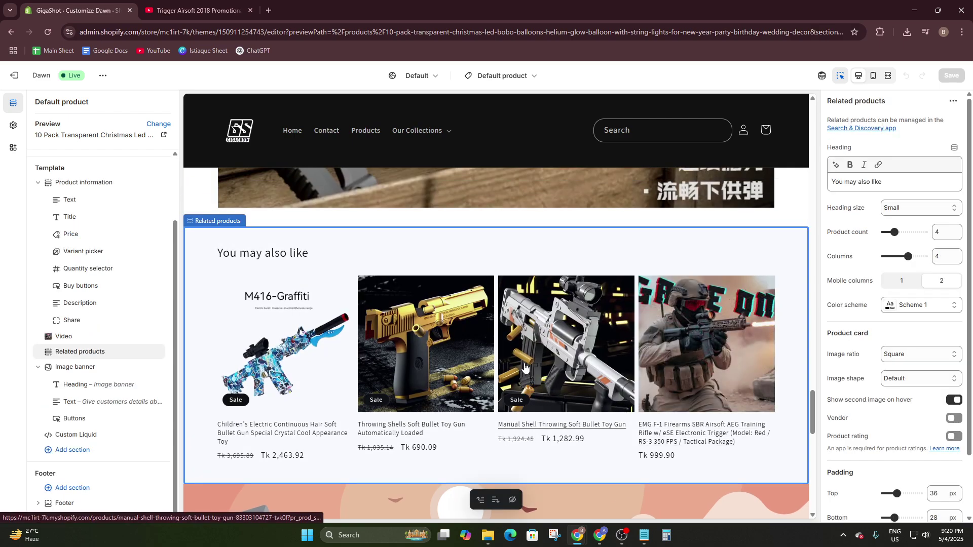
pyautogui.click(551, 423)
pyautogui.scroll(-5, 572, 314)
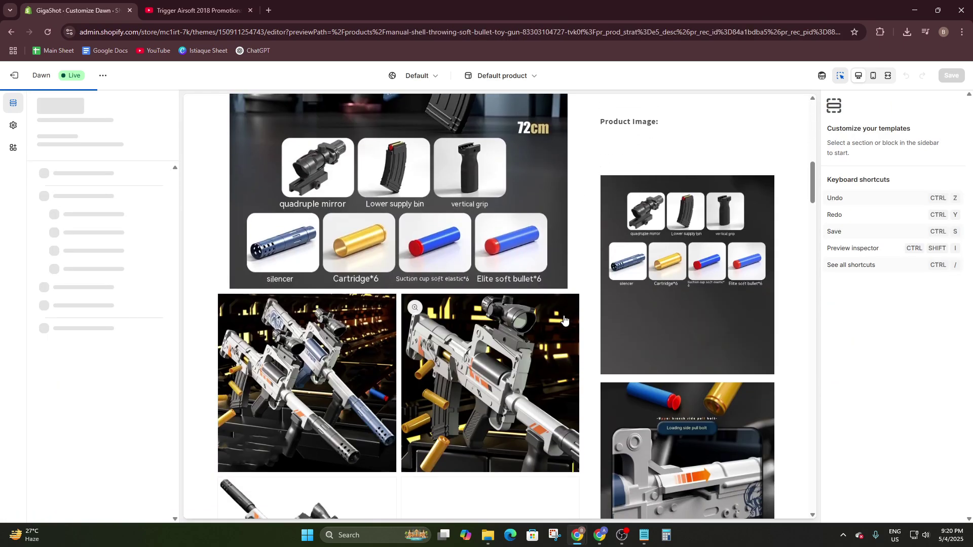
pyautogui.scroll(4, 564, 319)
pyautogui.scroll(-12, 506, 355)
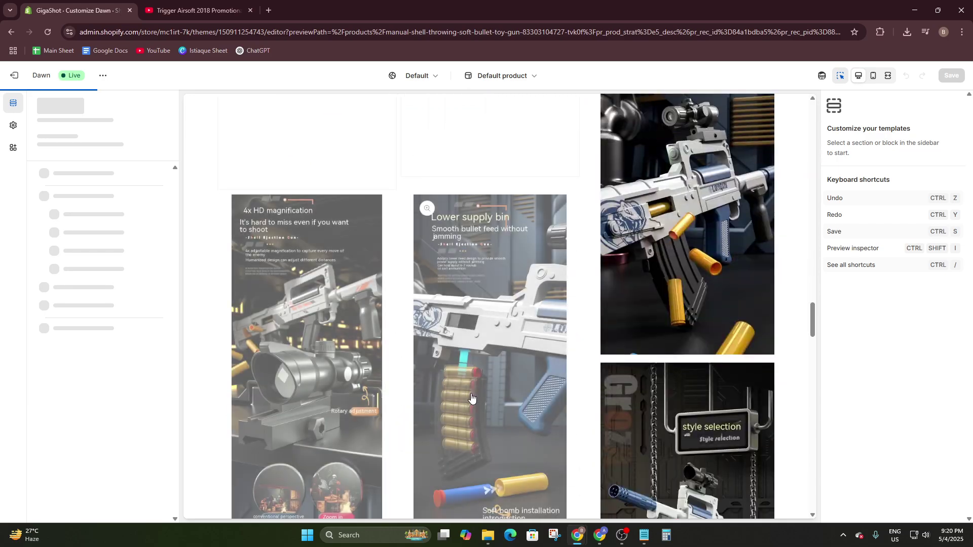
pyautogui.scroll(-10, 471, 398)
pyautogui.scroll(3, 471, 398)
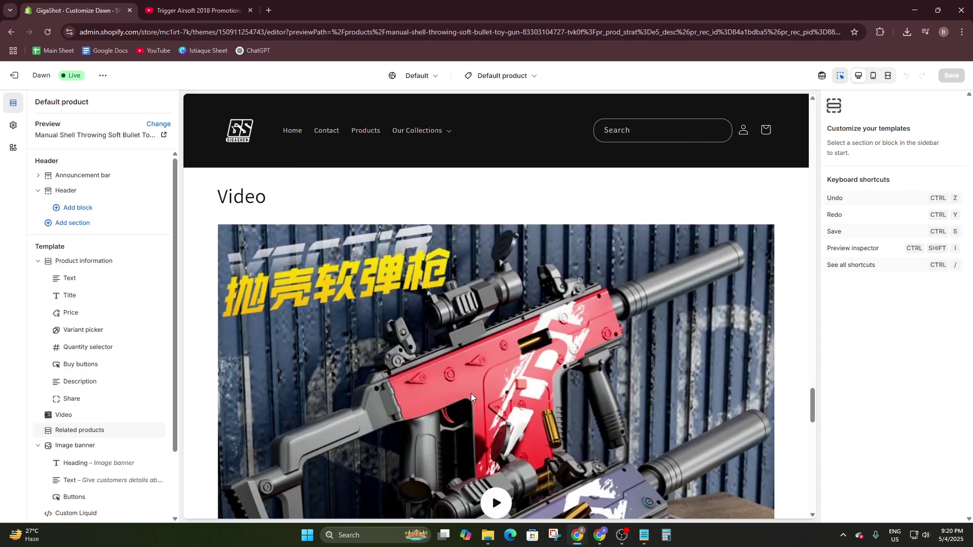
pyautogui.scroll(5, 472, 397)
pyautogui.scroll(-8, 471, 398)
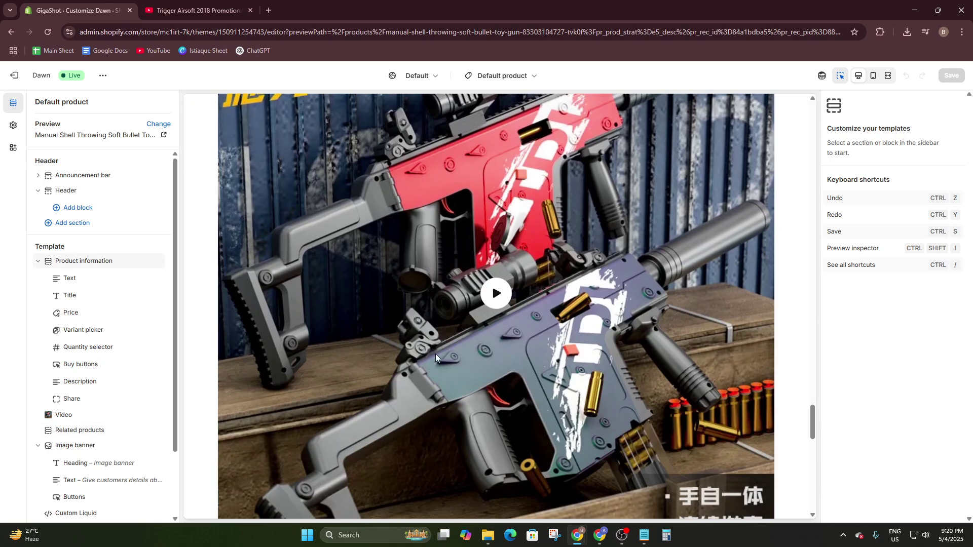
pyautogui.scroll(5, 521, 256)
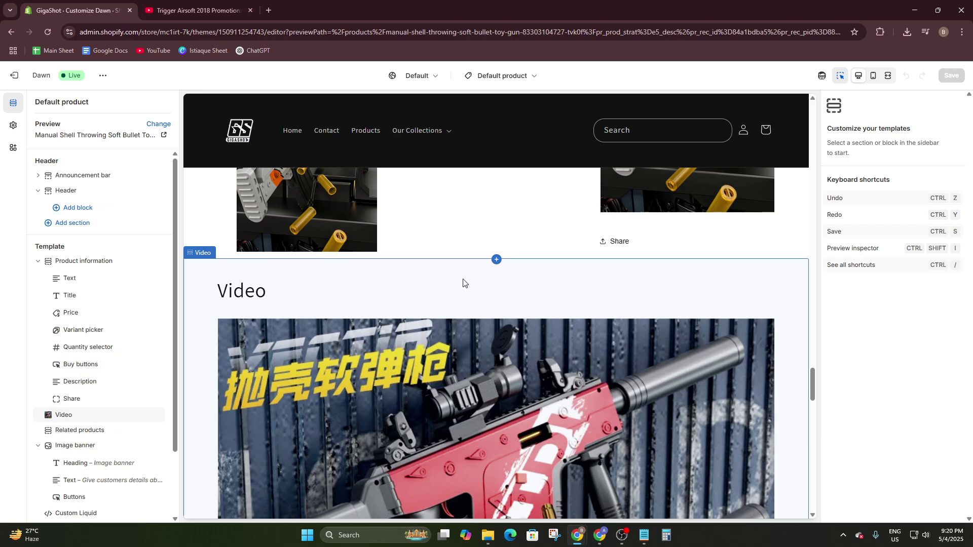
pyautogui.scroll(-5, 463, 282)
# Load the embedded video in the Video section and examine how it sits on the product page.
pyautogui.click(492, 341)
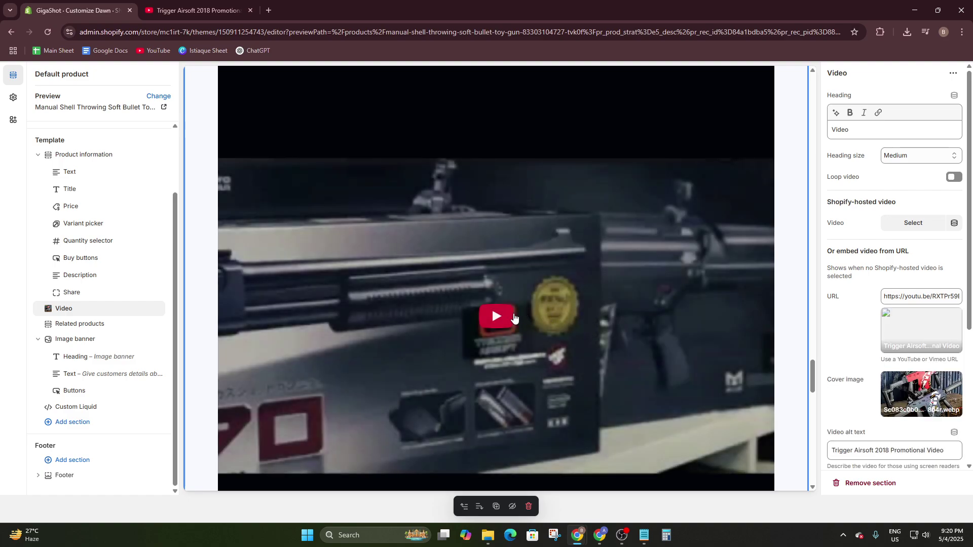
pyautogui.scroll(4, 594, 314)
pyautogui.scroll(-5, 619, 315)
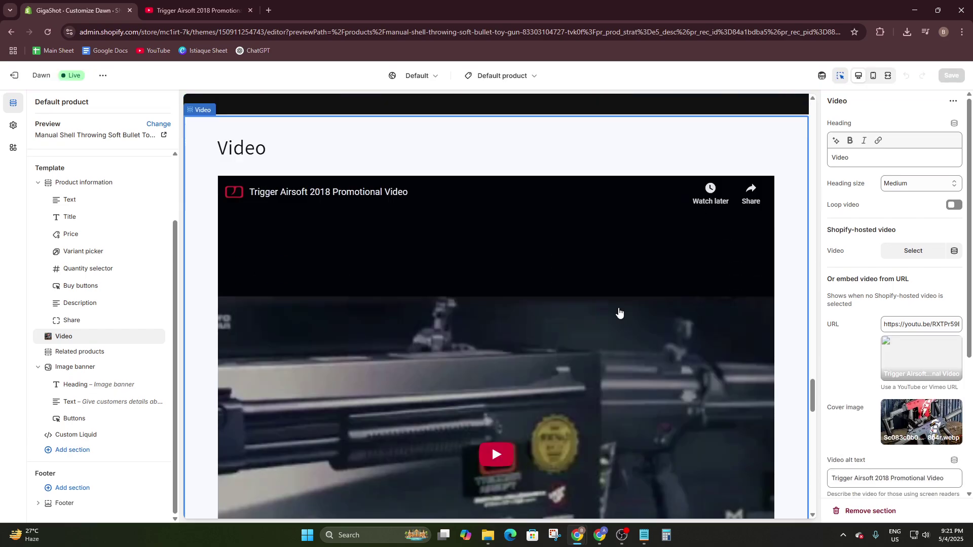
pyautogui.scroll(4, 669, 314)
pyautogui.scroll(-1, 865, 289)
pyautogui.scroll(1, 865, 289)
pyautogui.scroll(6, 754, 290)
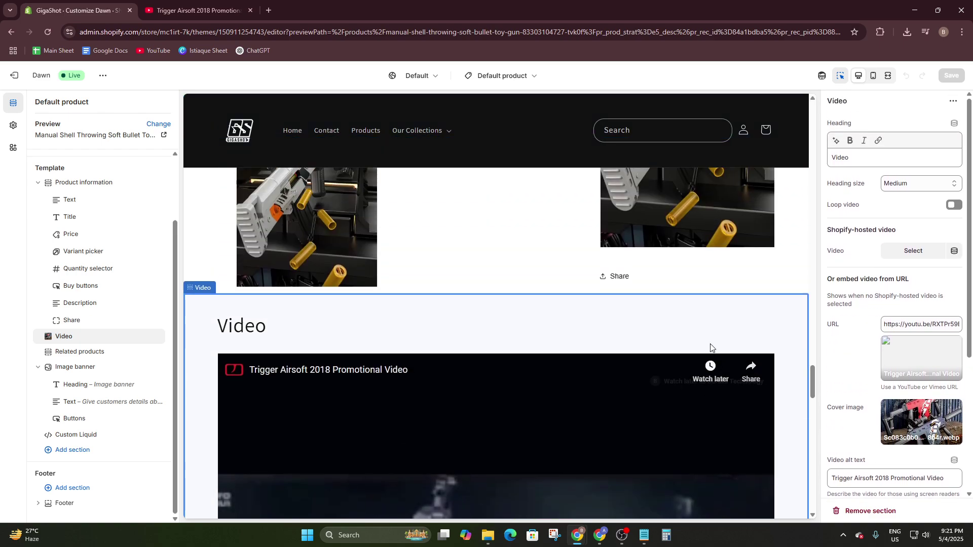
pyautogui.scroll(-4, 754, 291)
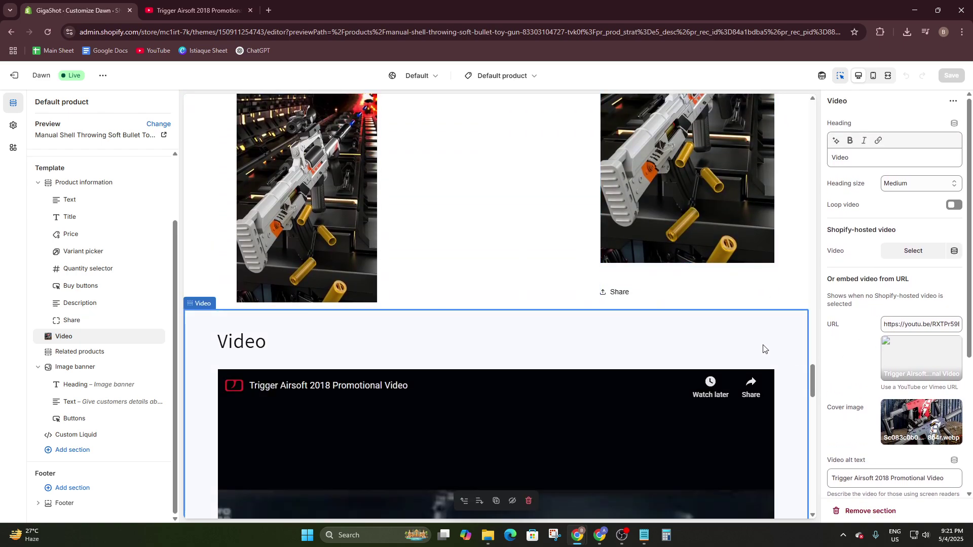
pyautogui.scroll(-2, 763, 348)
# Clear the embedded video URL of the Video section and save the template.
pyautogui.click(922, 327)
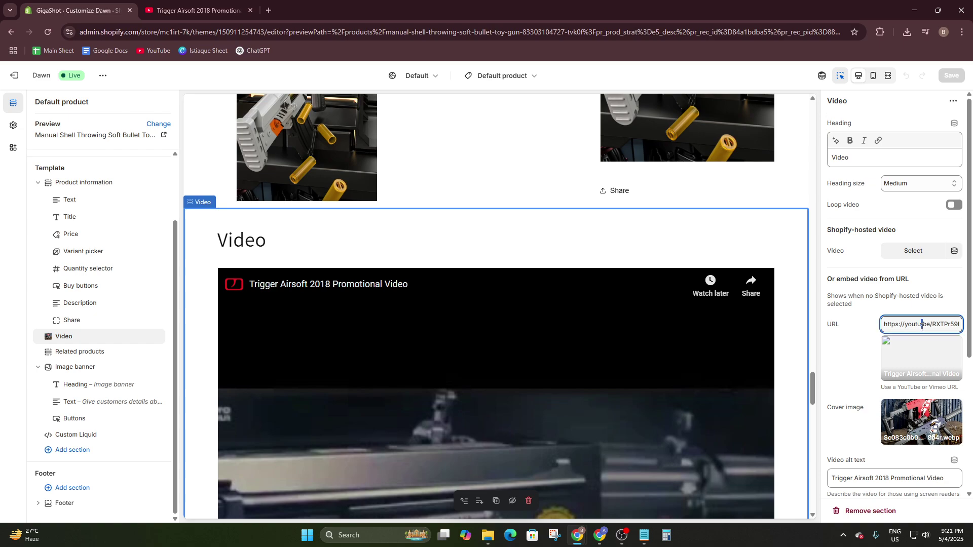
pyautogui.hotkey('ctrl', 'a')
pyautogui.press('BackSpace')
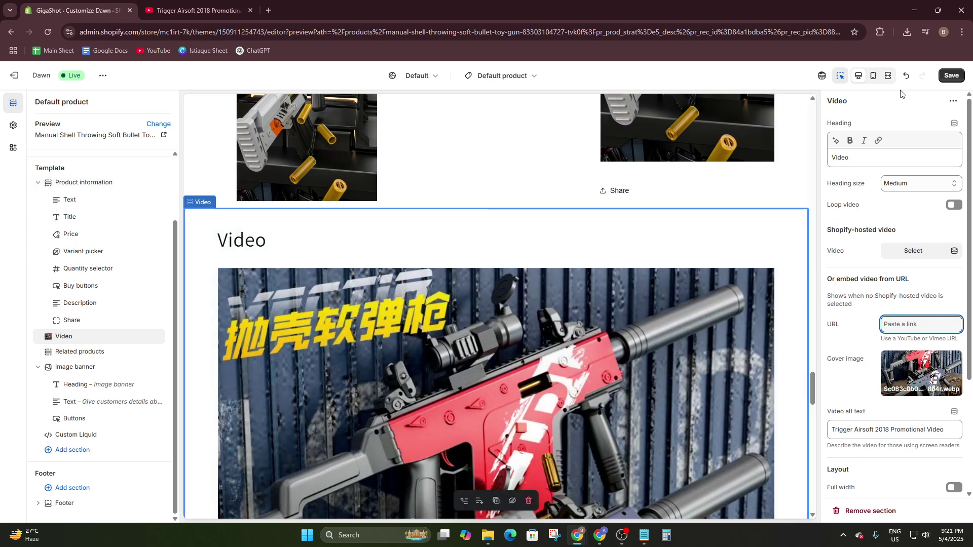
pyautogui.click(951, 75)
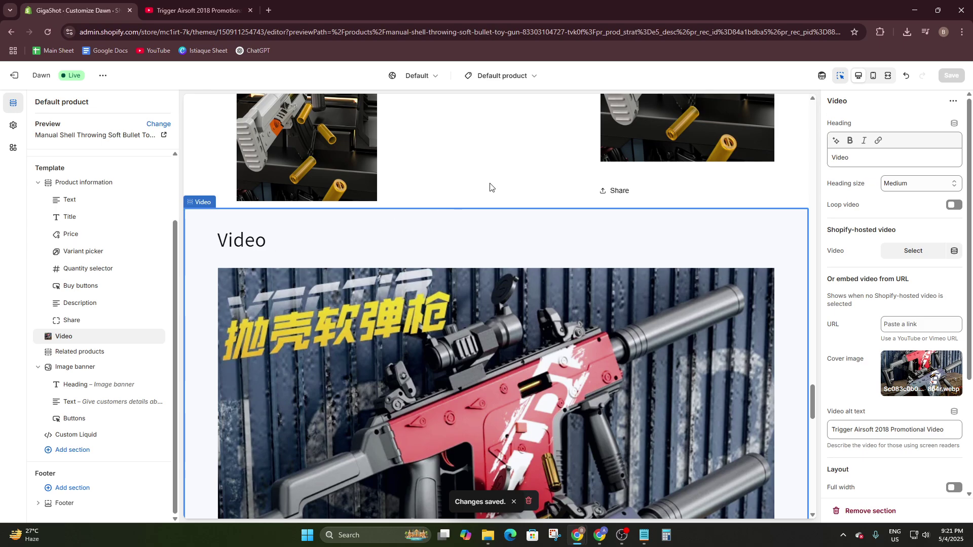
pyautogui.click(494, 170)
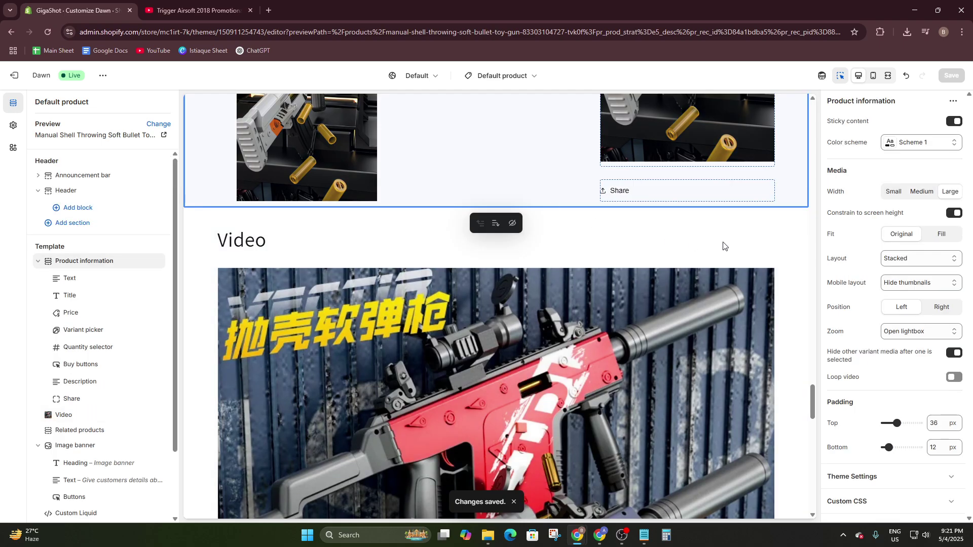
pyautogui.click(677, 314)
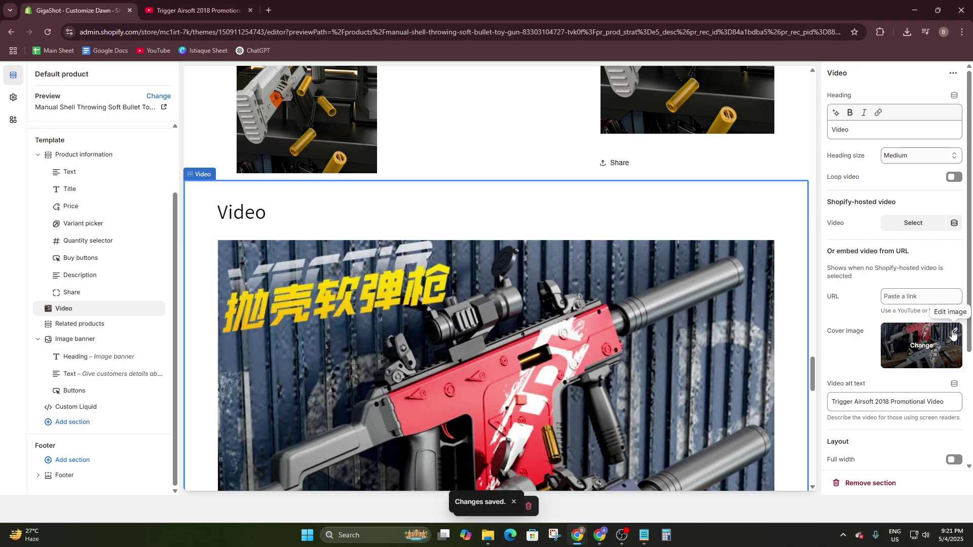
pyautogui.click(953, 333)
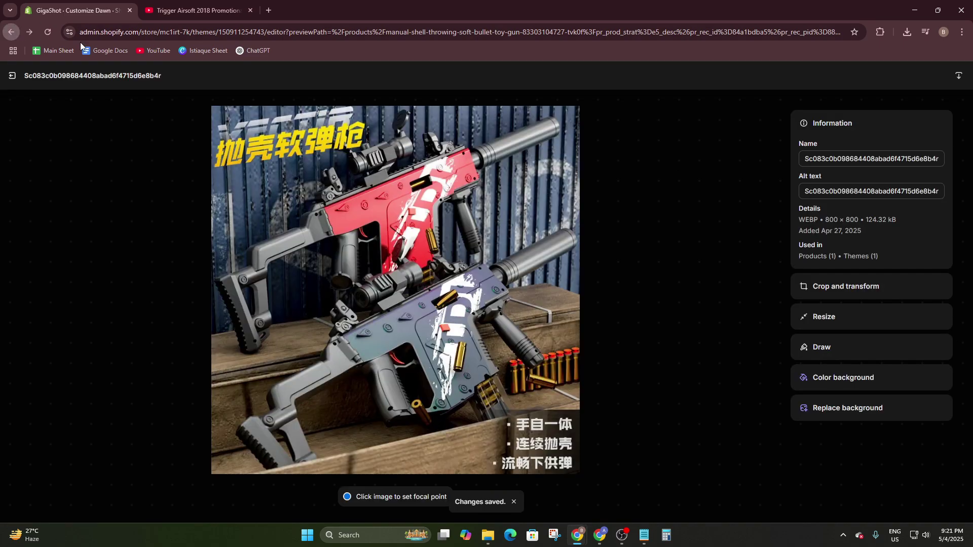
# Leave the theme editor and return to the Ares G2 Vector product's details.
pyautogui.click(17, 32)
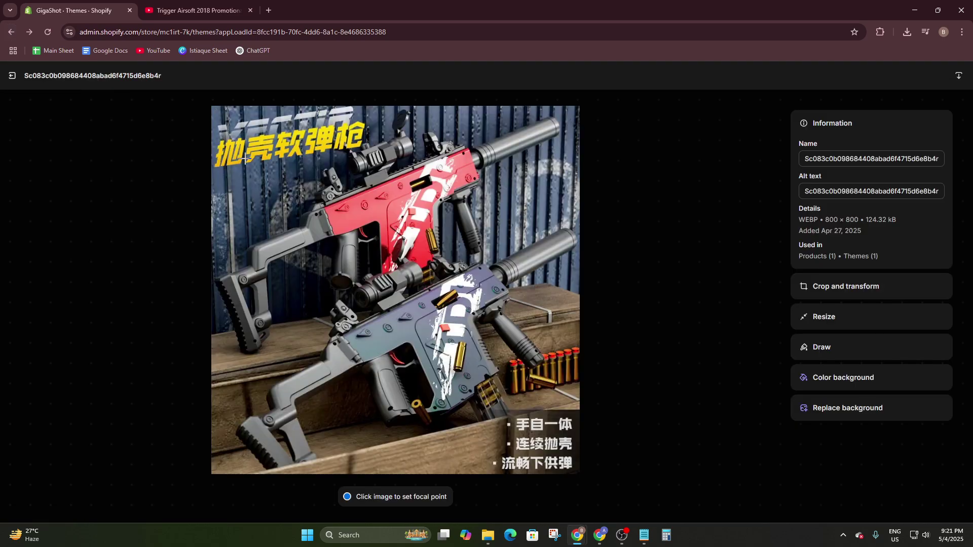
pyautogui.click(12, 32)
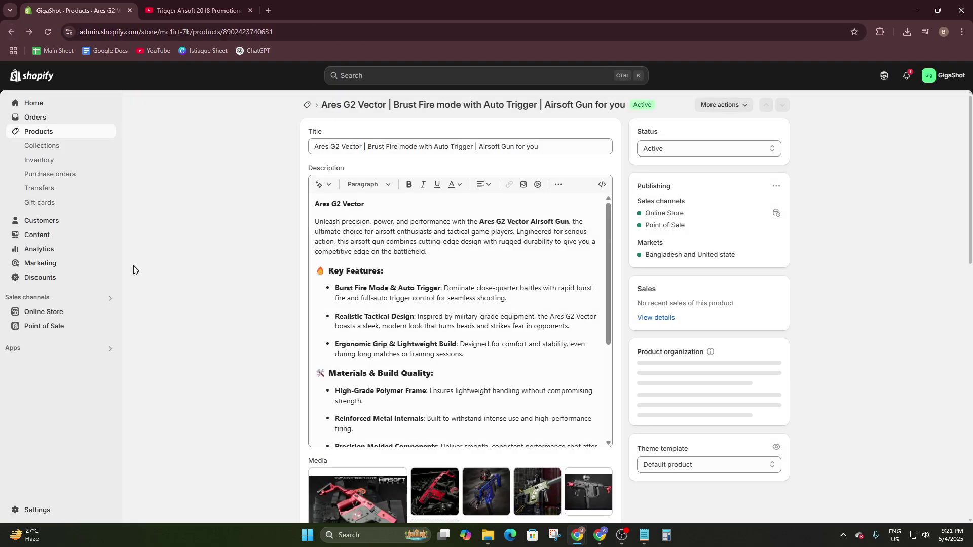
# Open the Dawn theme's editor and switch it to the Default product template.
pyautogui.click(32, 35)
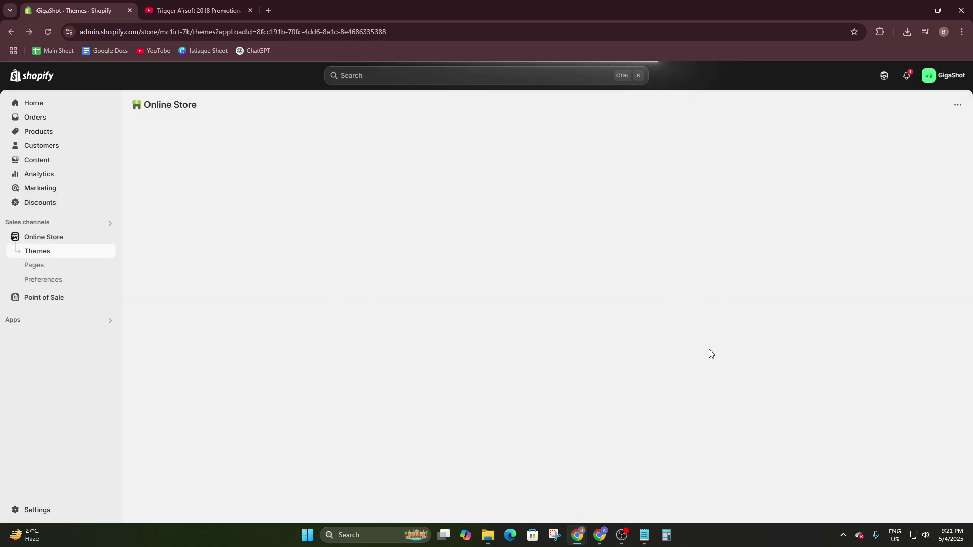
pyautogui.click(749, 358)
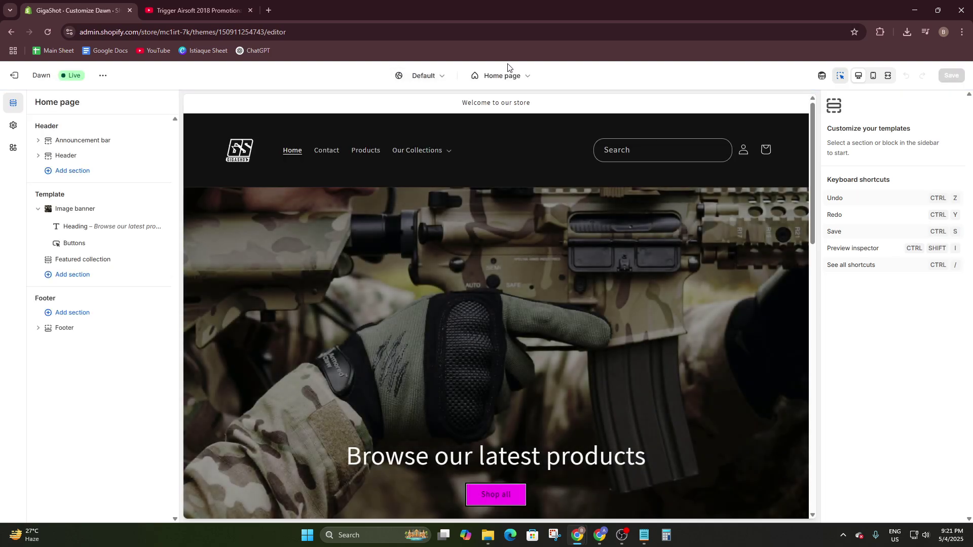
pyautogui.click(504, 75)
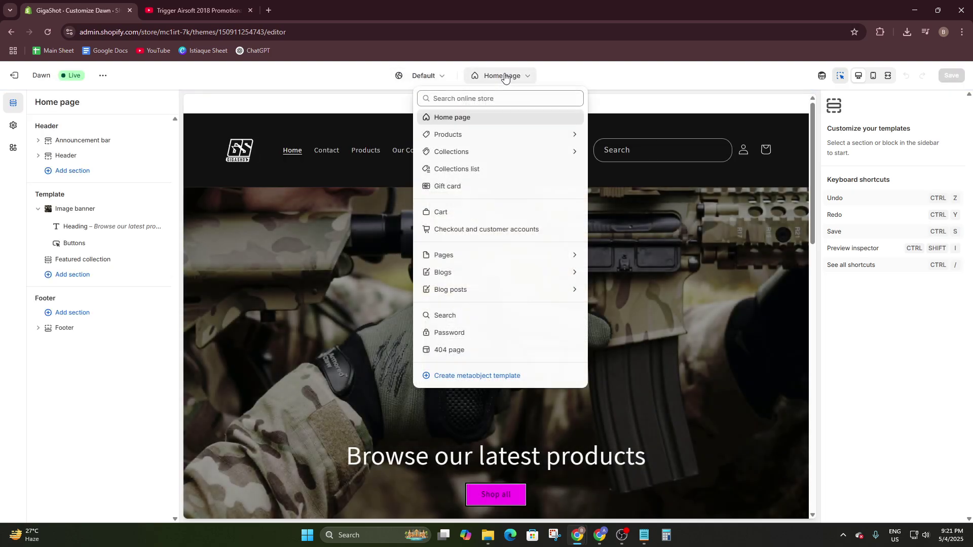
pyautogui.click(461, 135)
pyautogui.click(462, 152)
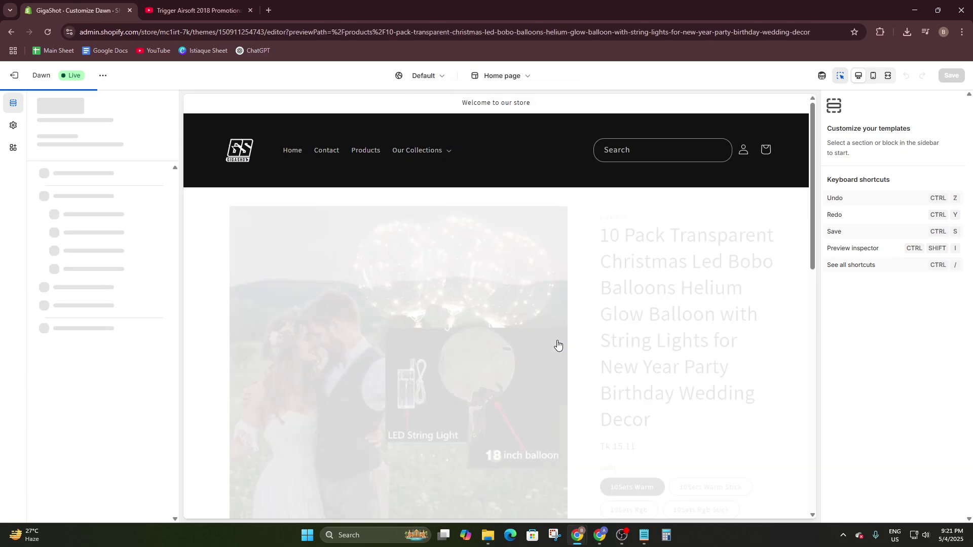
# Preview the Manual Shell Throwing Soft Bullet Toy Gun from the related products in the product template.
pyautogui.scroll(-2, 510, 428)
pyautogui.scroll(-15, 511, 428)
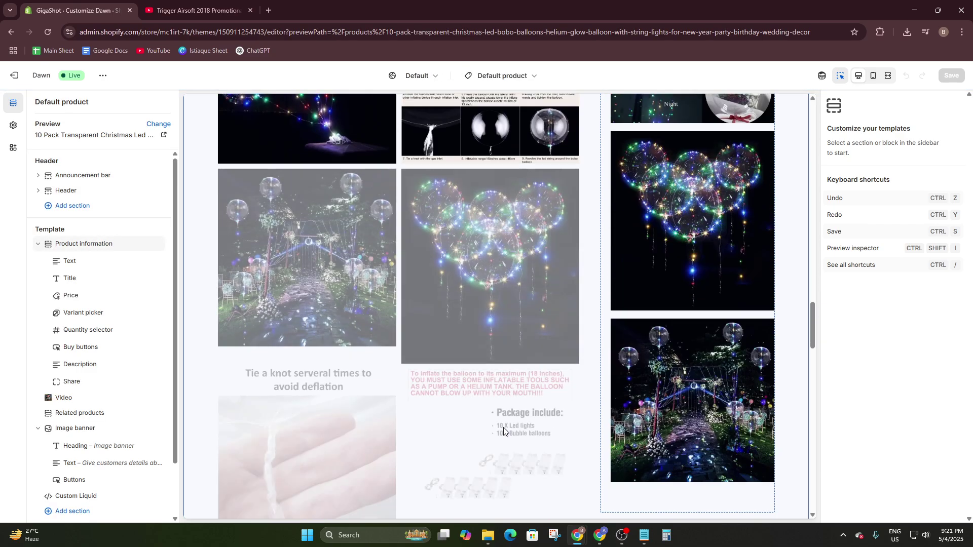
pyautogui.scroll(-5, 498, 403)
pyautogui.scroll(10, 480, 351)
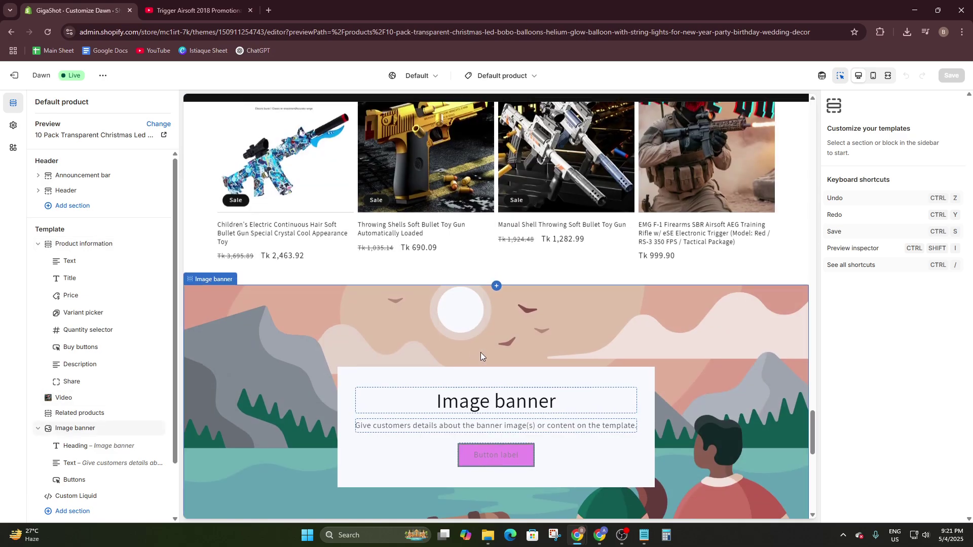
pyautogui.scroll(-6, 480, 352)
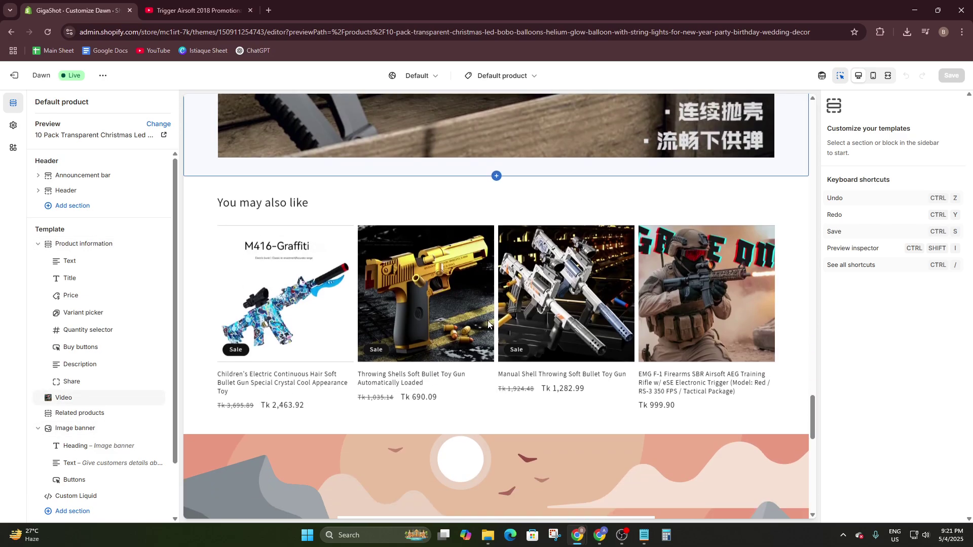
pyautogui.click(513, 314)
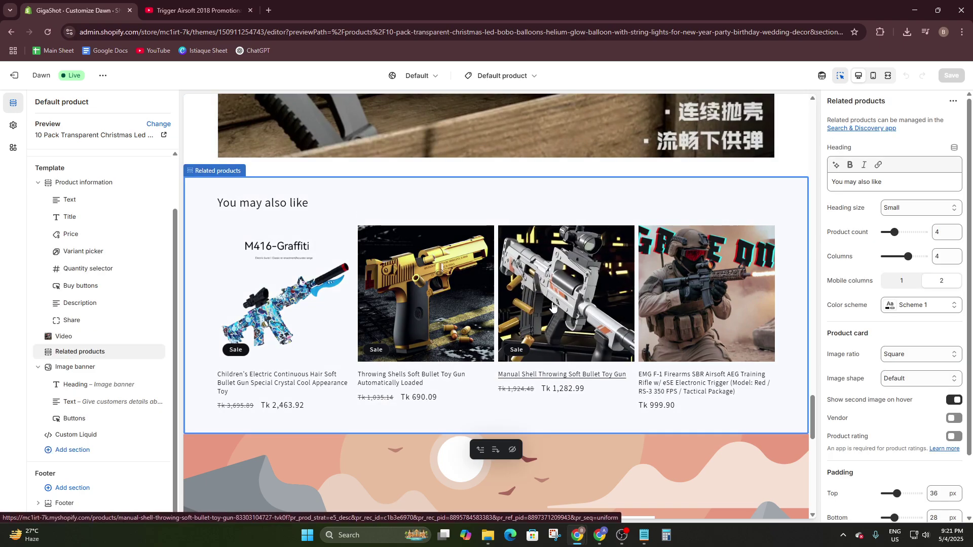
pyautogui.click(544, 375)
# Remove the Video section from the Default product template and check the product page without it.
pyautogui.scroll(-3, 439, 409)
pyautogui.scroll(-10, 440, 408)
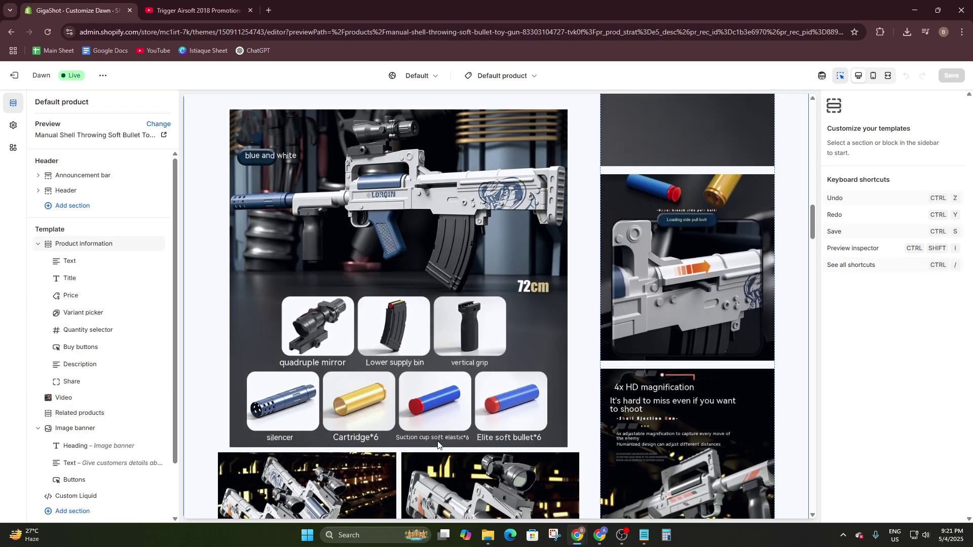
pyautogui.scroll(-5, 438, 433)
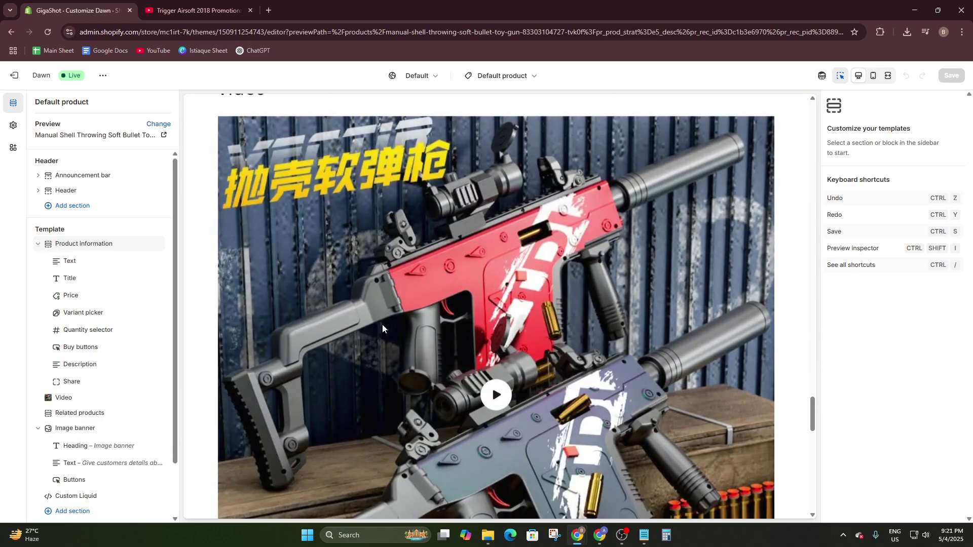
pyautogui.click(382, 323)
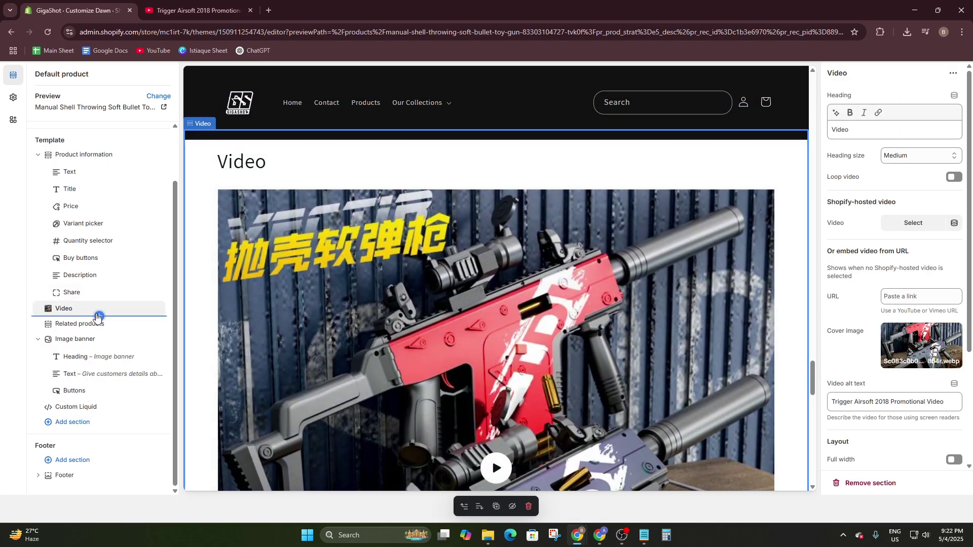
pyautogui.click(144, 309)
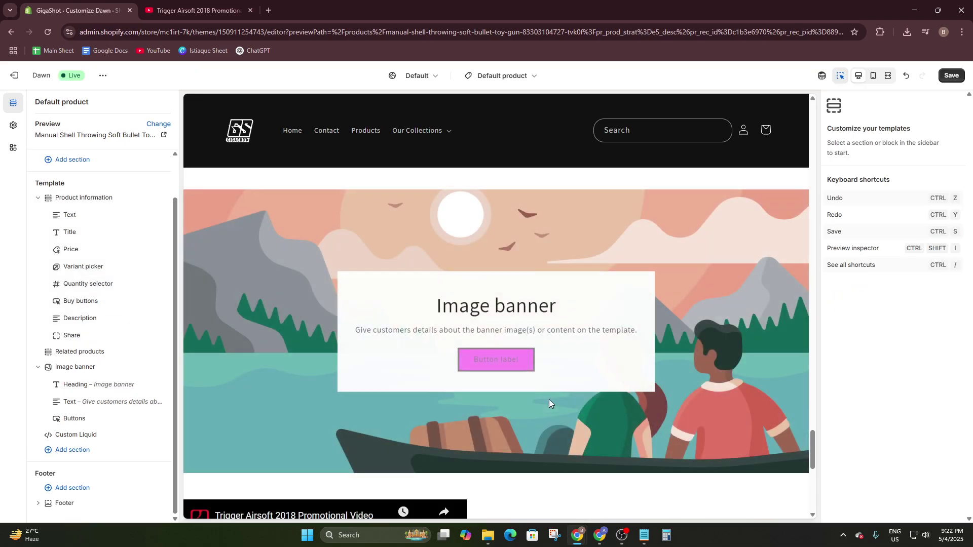
pyautogui.scroll(10, 549, 399)
pyautogui.scroll(10, 477, 348)
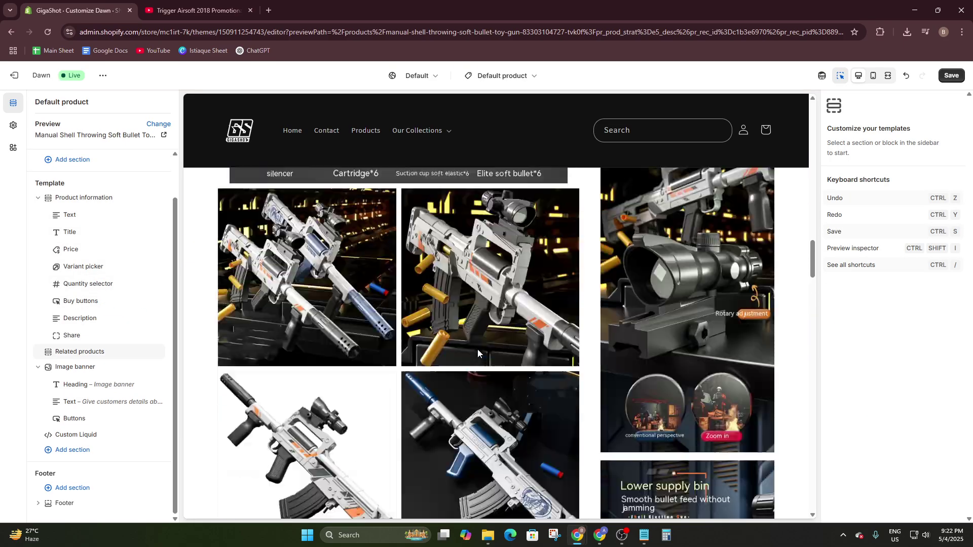
pyautogui.scroll(2, 478, 349)
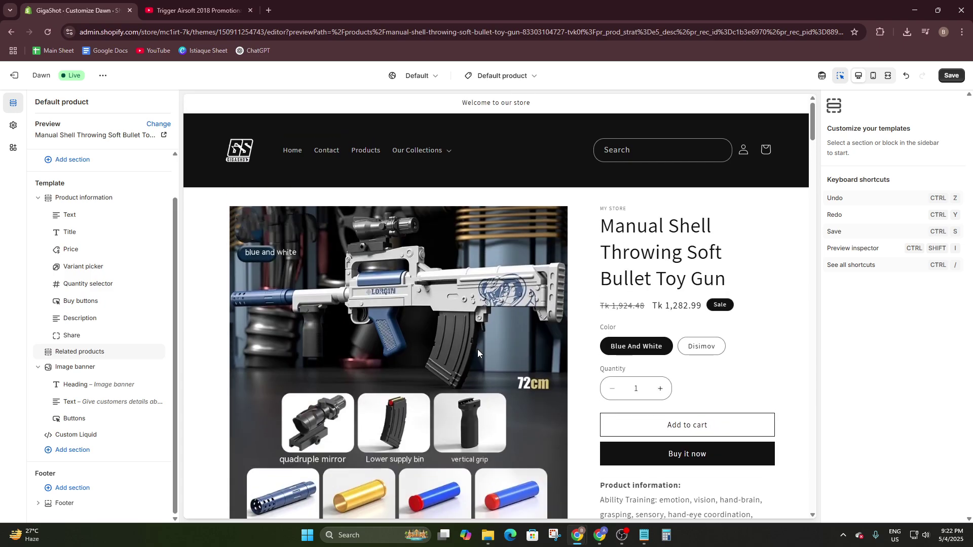
# Duplicate the theme editor in another browser tab and open the Electric Bursting Victor Dagger product's details there.
pyautogui.middleClick(10, 32)
pyautogui.moveTo(210, 8); pyautogui.dragTo(106, 9)
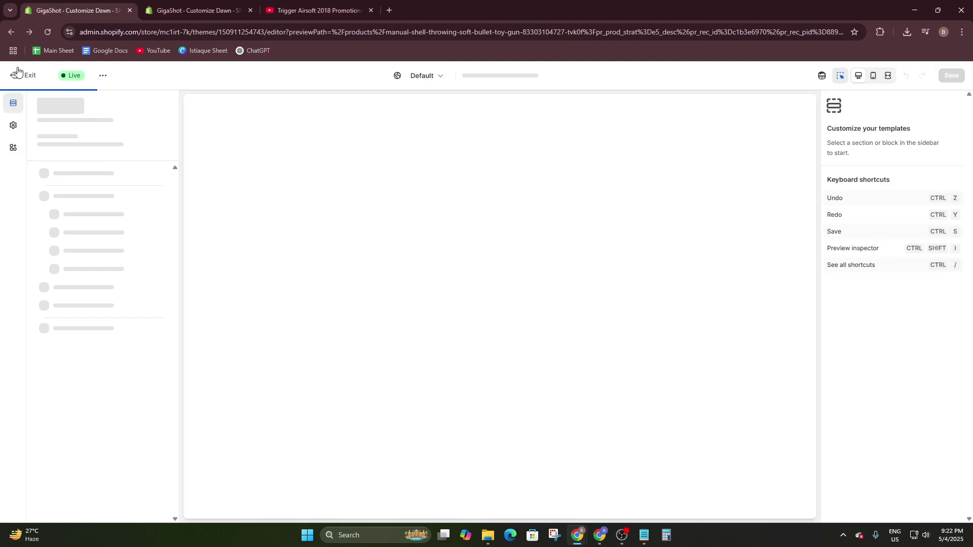
pyautogui.click(20, 74)
pyautogui.click(38, 133)
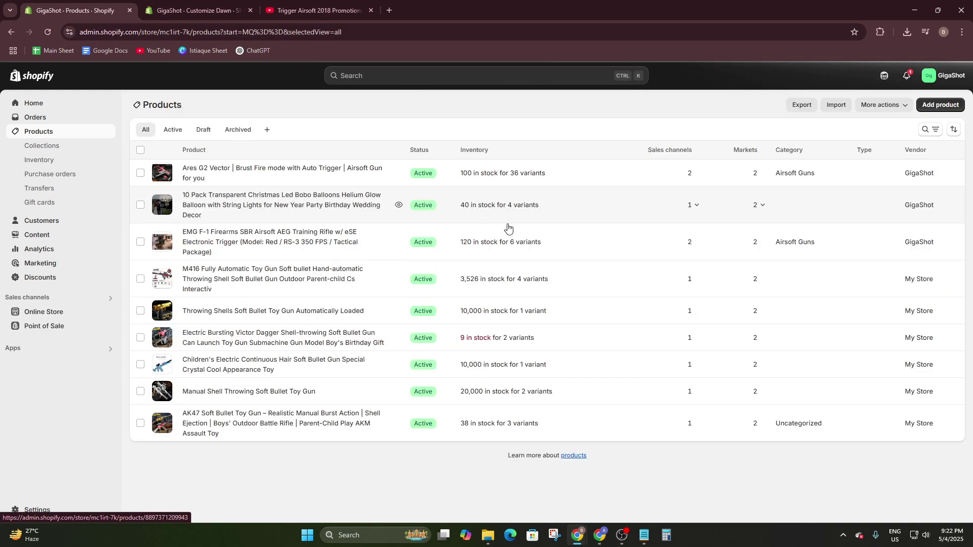
pyautogui.click(215, 340)
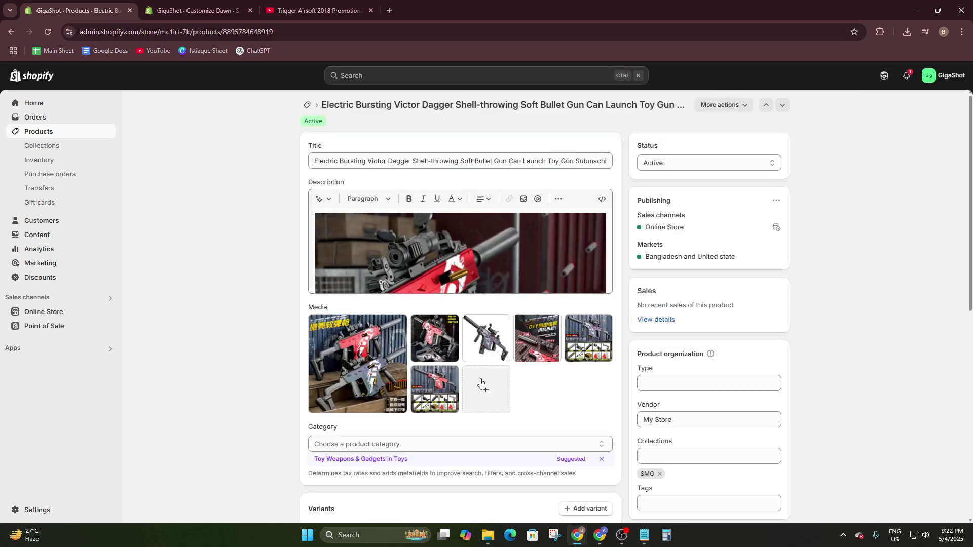
# Upload the Trigger Airsoft 2018 MP4 video from the Downloads folder and add it to the product's media.
pyautogui.click(482, 386)
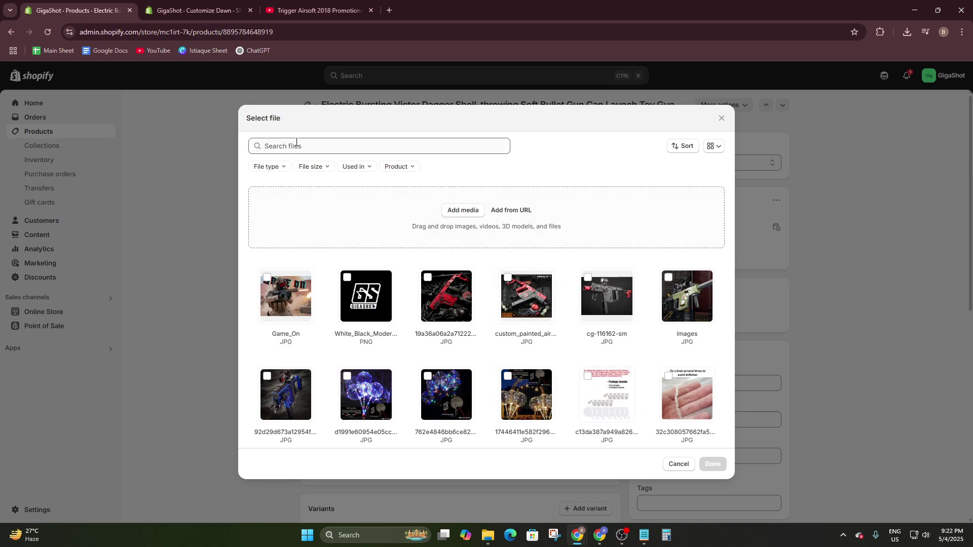
pyautogui.click(458, 212)
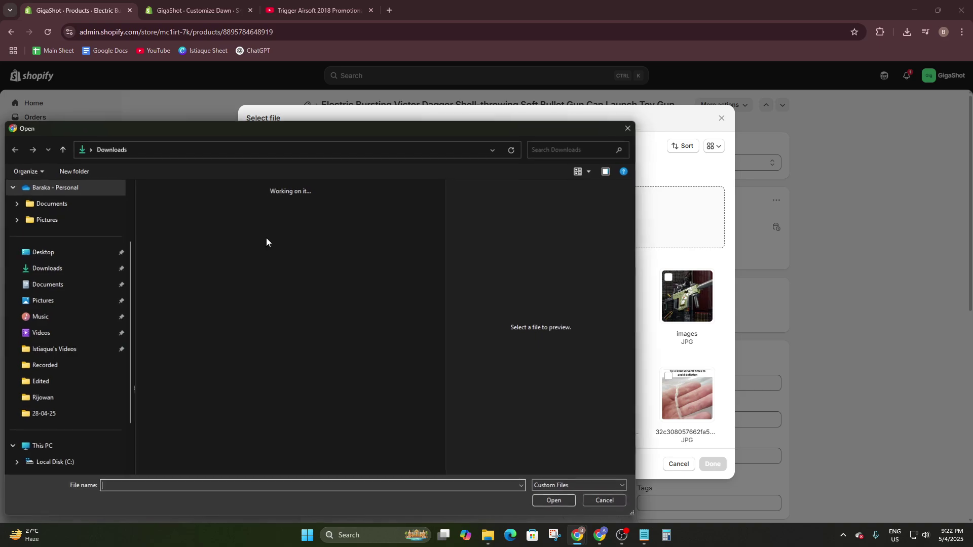
pyautogui.click(192, 213)
pyautogui.doubleClick(193, 212)
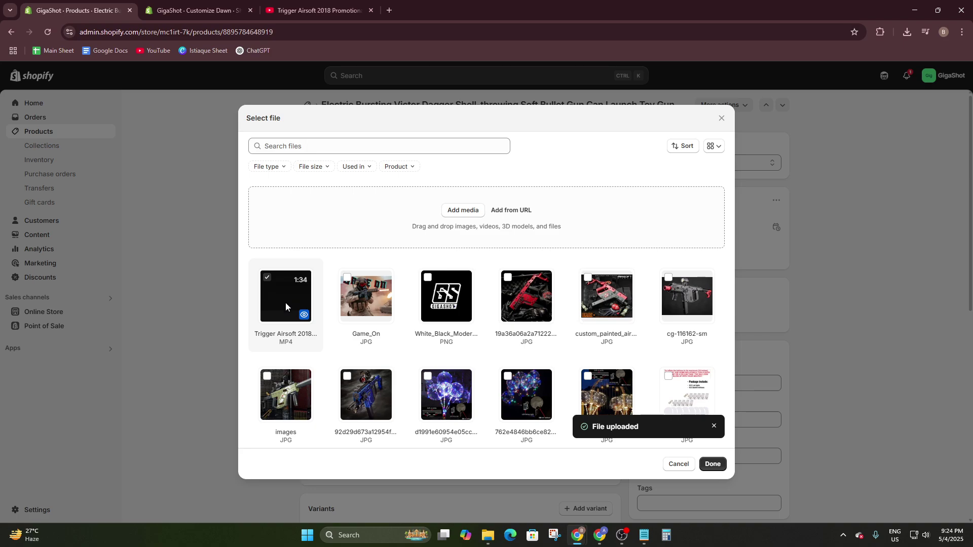
pyautogui.click(713, 464)
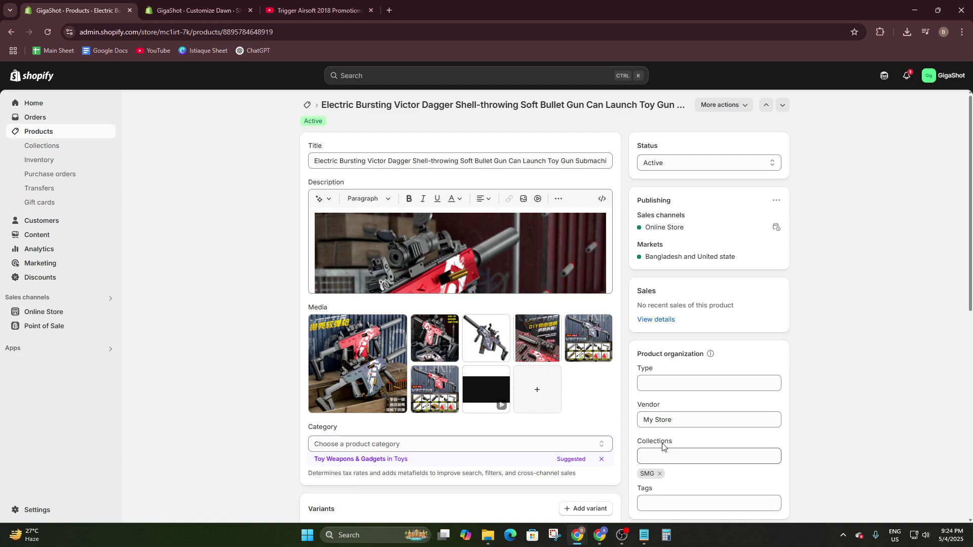
pyautogui.press('Tab')
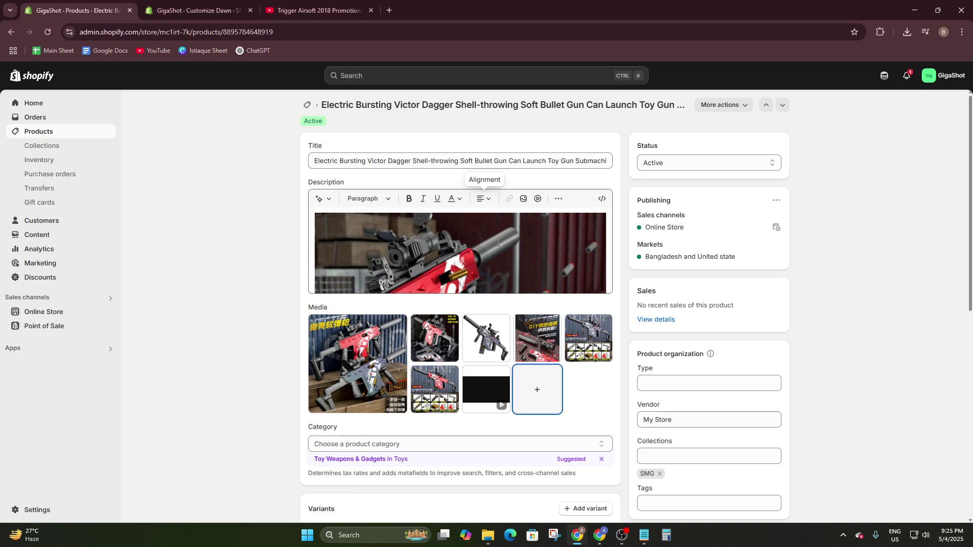
# Move the uploaded video to second place in the product's media, directly after the main image.
pyautogui.scroll(-1, 363, 329)
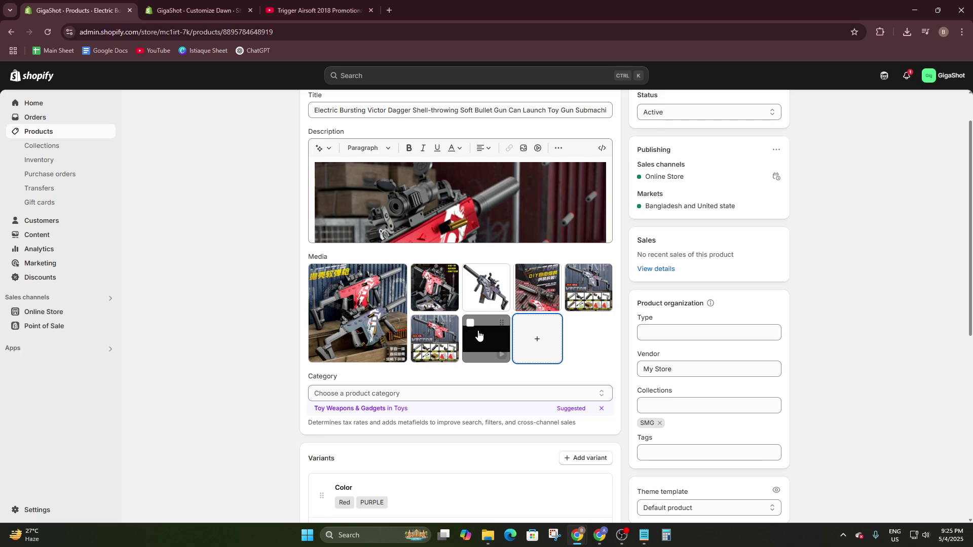
pyautogui.moveTo(478, 335); pyautogui.dragTo(430, 283)
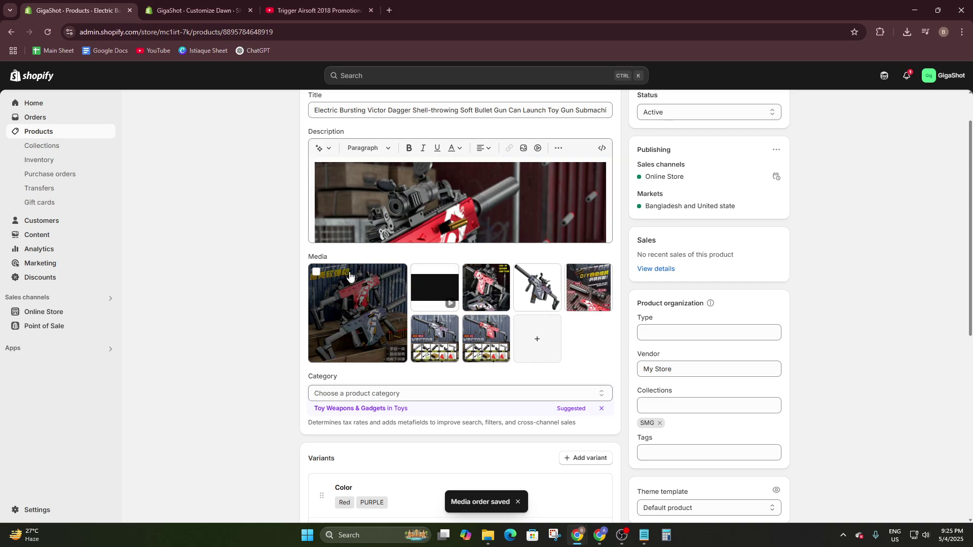
pyautogui.scroll(-4, 304, 355)
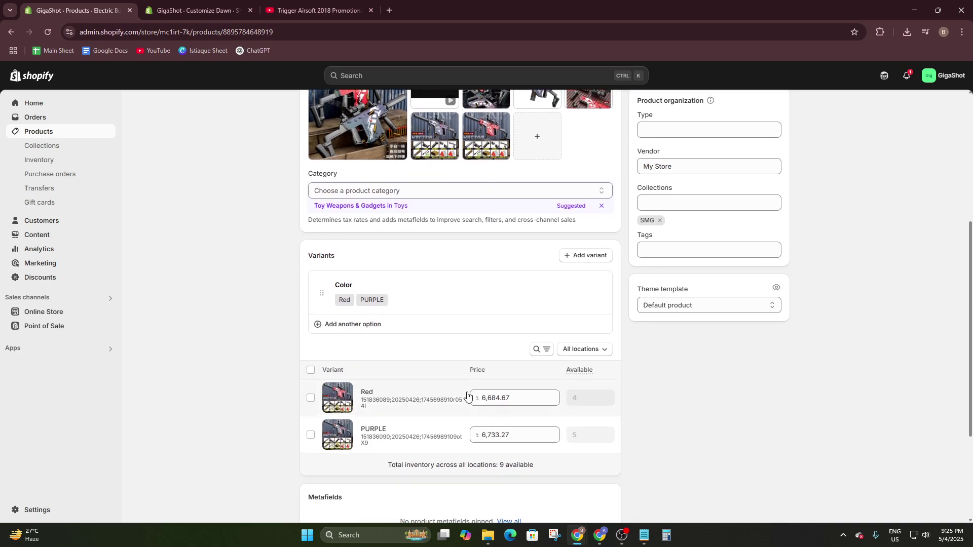
pyautogui.scroll(4, 369, 407)
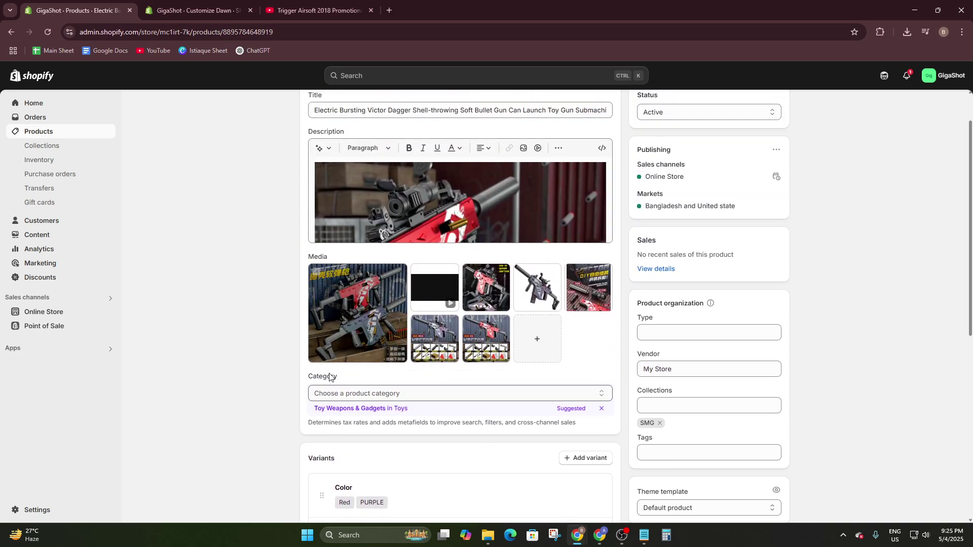
pyautogui.scroll(1, 304, 355)
pyautogui.scroll(-6, 263, 381)
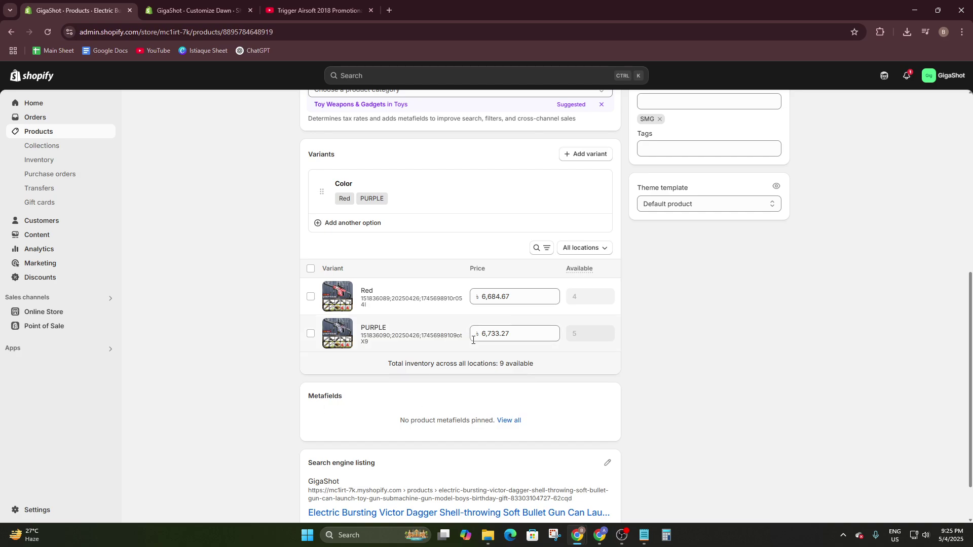
pyautogui.scroll(7, 314, 327)
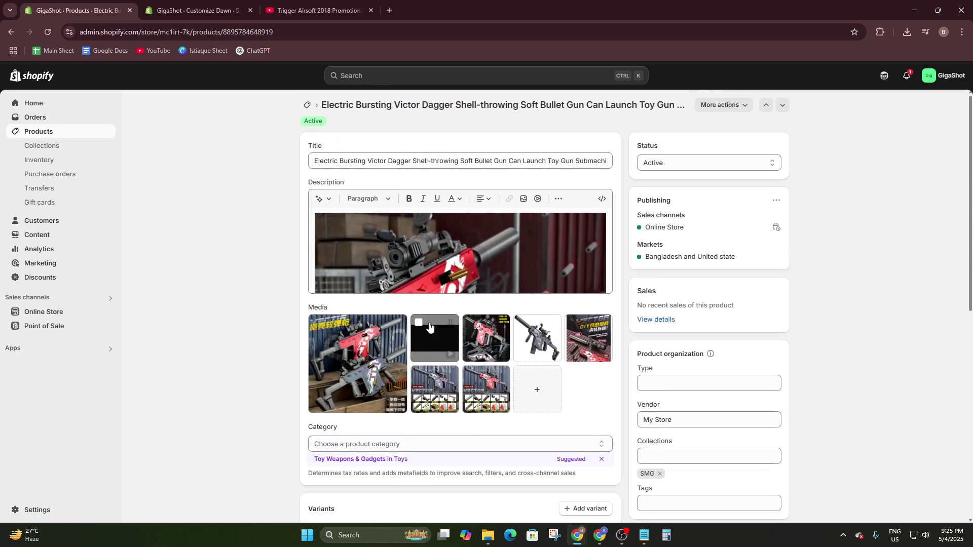
# Move the video to third place in the product's media and review the rest of the product's details.
pyautogui.moveTo(428, 330); pyautogui.dragTo(486, 337)
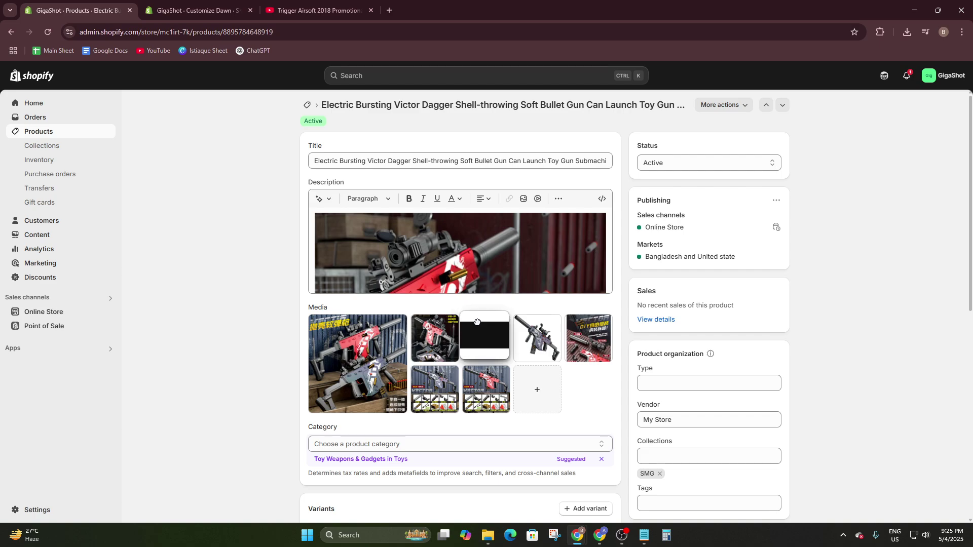
pyautogui.scroll(-7, 443, 381)
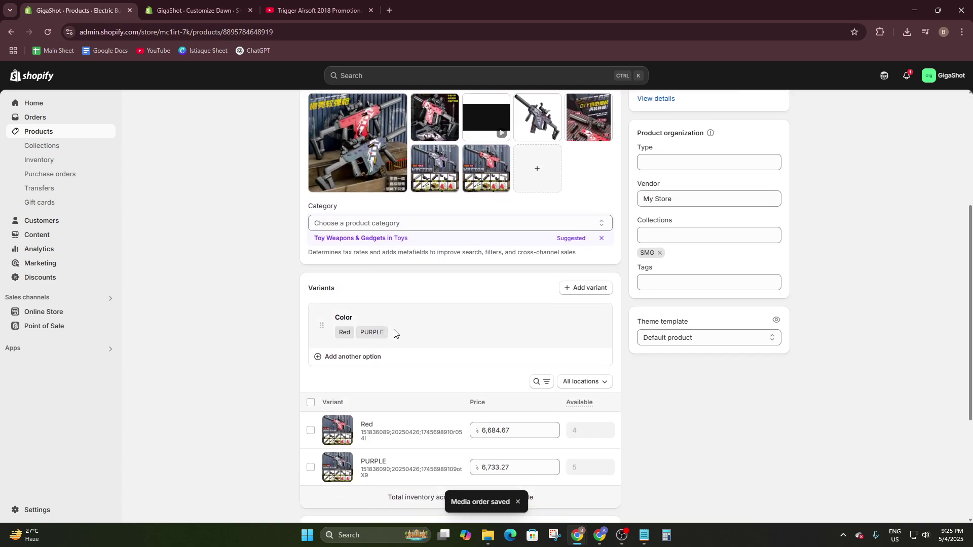
pyautogui.scroll(3, 446, 381)
pyautogui.scroll(-4, 659, 345)
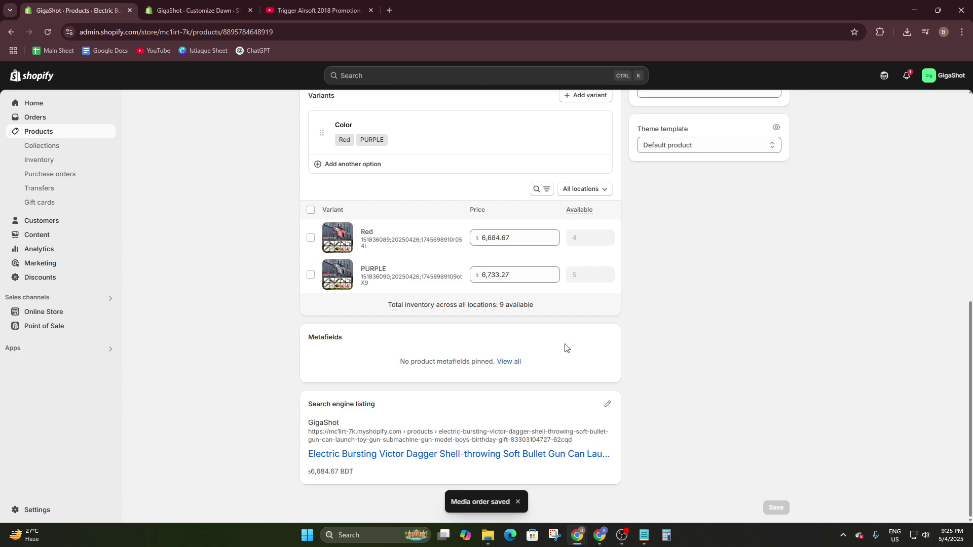
pyautogui.scroll(8, 565, 348)
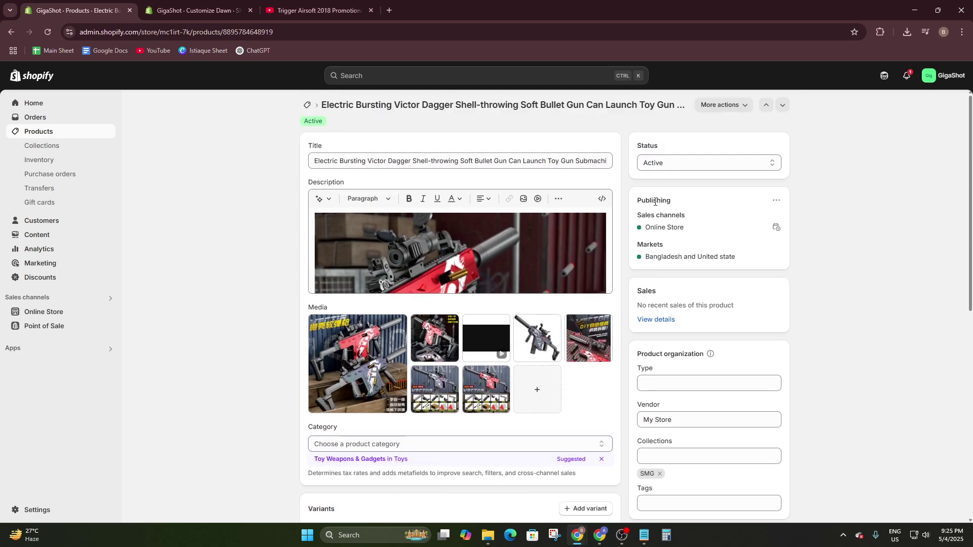
pyautogui.scroll(-4, 792, 305)
pyautogui.scroll(4, 419, 482)
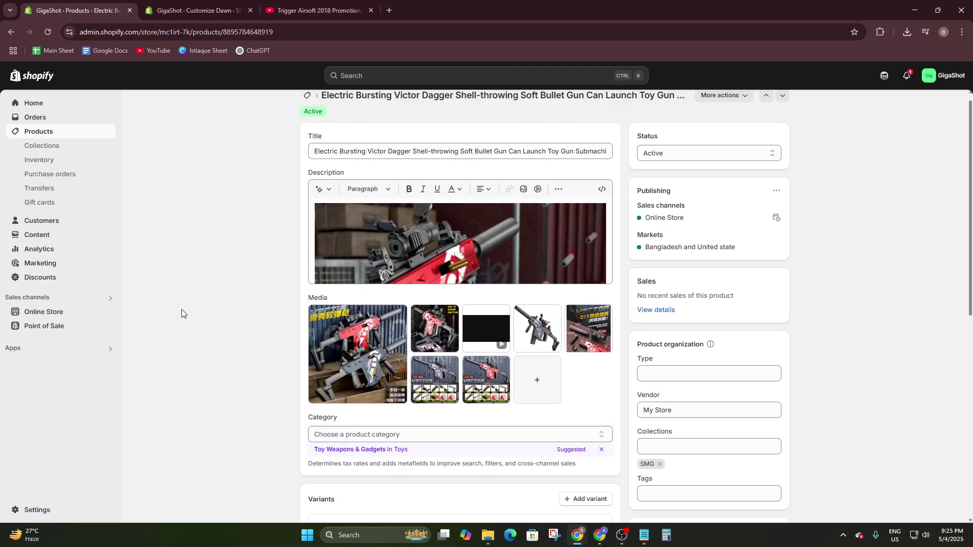
pyautogui.click(178, 12)
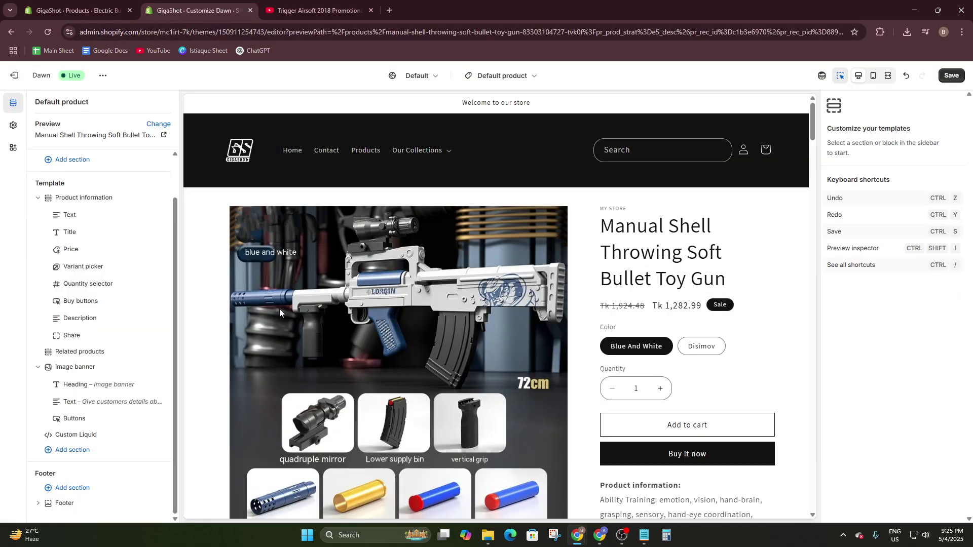
pyautogui.click(76, 10)
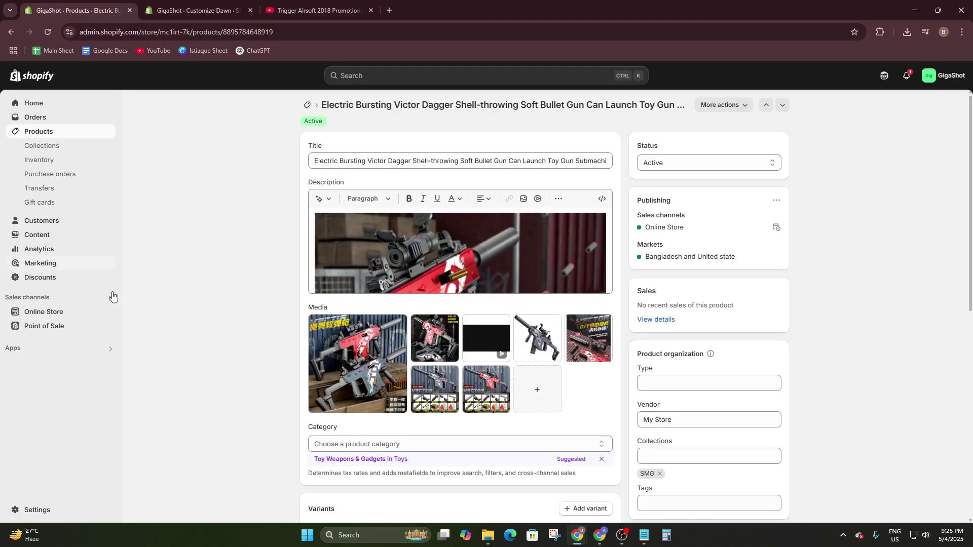
# View the live online store and open the Electric Bursting Victor Dagger product page from its product catalog.
pyautogui.click(109, 312)
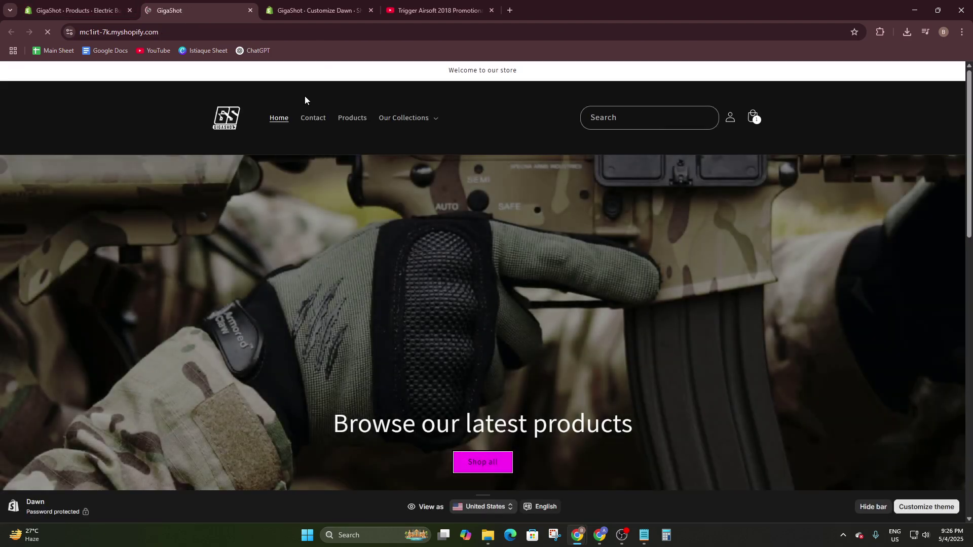
pyautogui.click(364, 117)
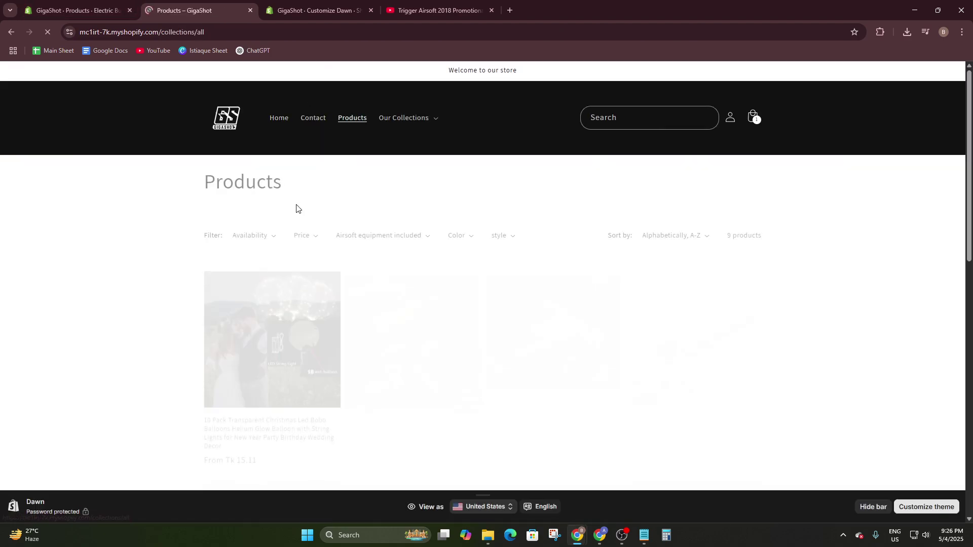
pyautogui.scroll(-1, 338, 235)
pyautogui.scroll(-2, 339, 235)
pyautogui.scroll(-2, 277, 352)
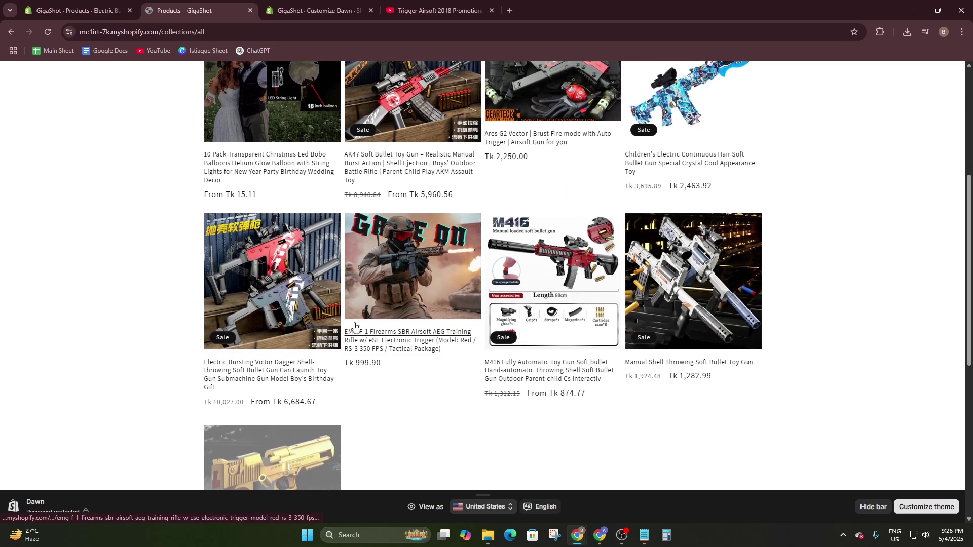
pyautogui.click(279, 373)
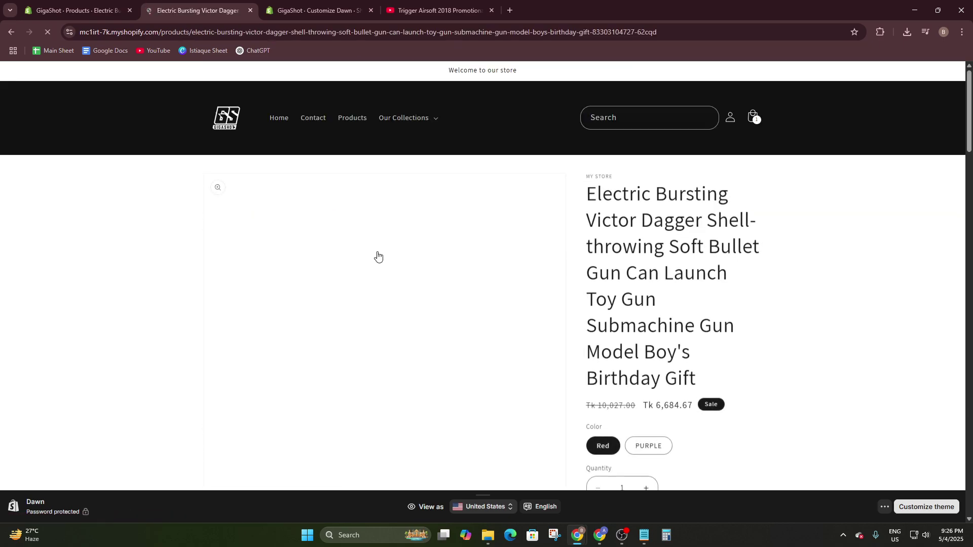
# Check the uploaded video in the product page's media gallery by playing it briefly and pausing it.
pyautogui.scroll(-5, 456, 263)
pyautogui.scroll(-15, 390, 245)
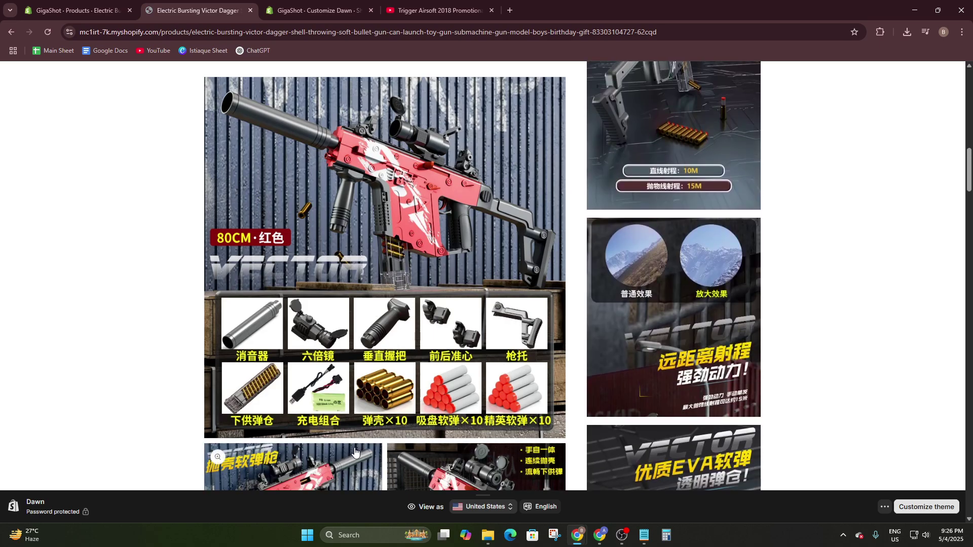
pyautogui.scroll(-10, 355, 440)
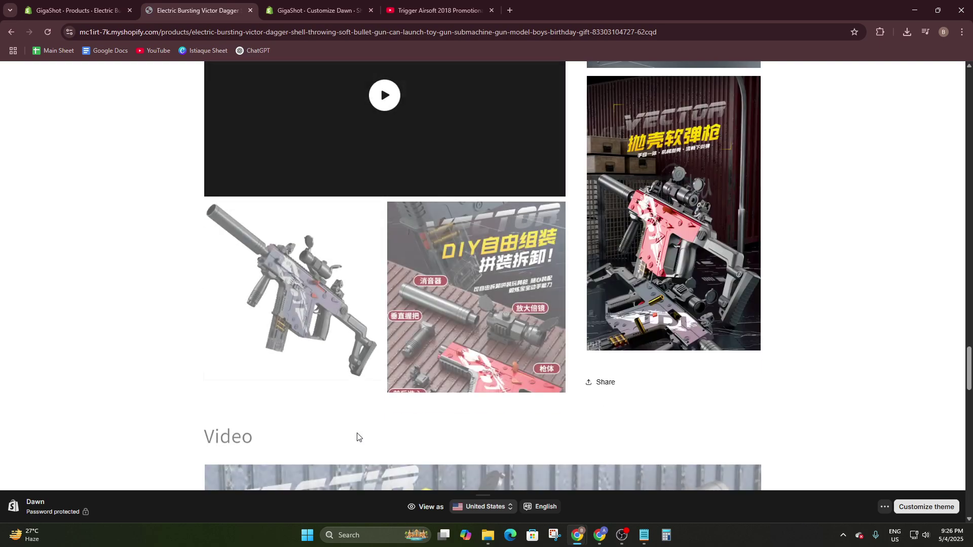
pyautogui.scroll(4, 381, 288)
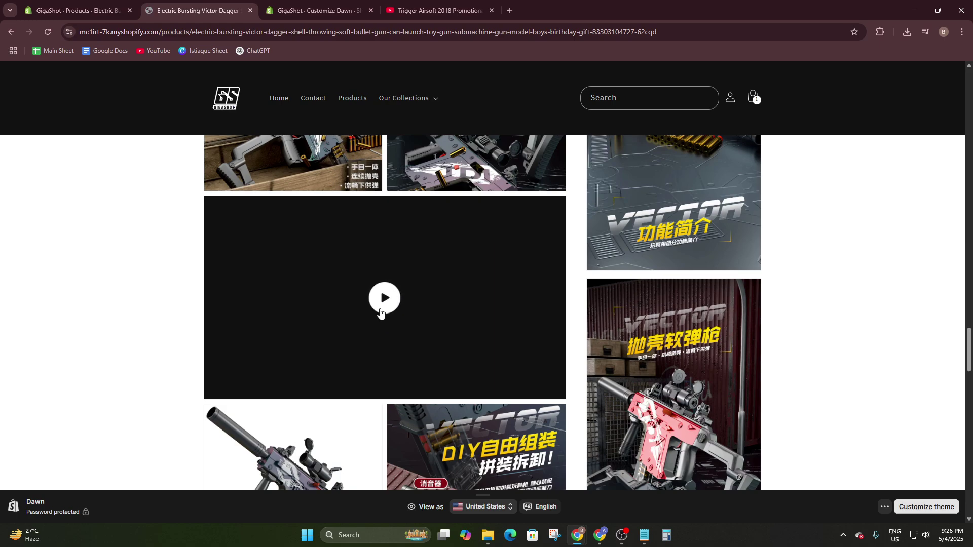
pyautogui.click(384, 298)
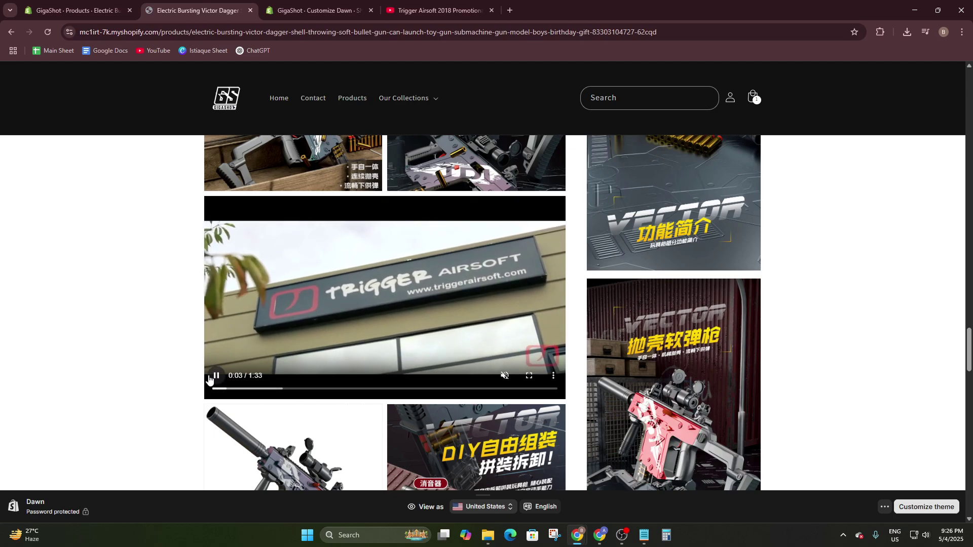
pyautogui.click(213, 381)
pyautogui.scroll(-10, 106, 214)
pyautogui.scroll(10, 106, 214)
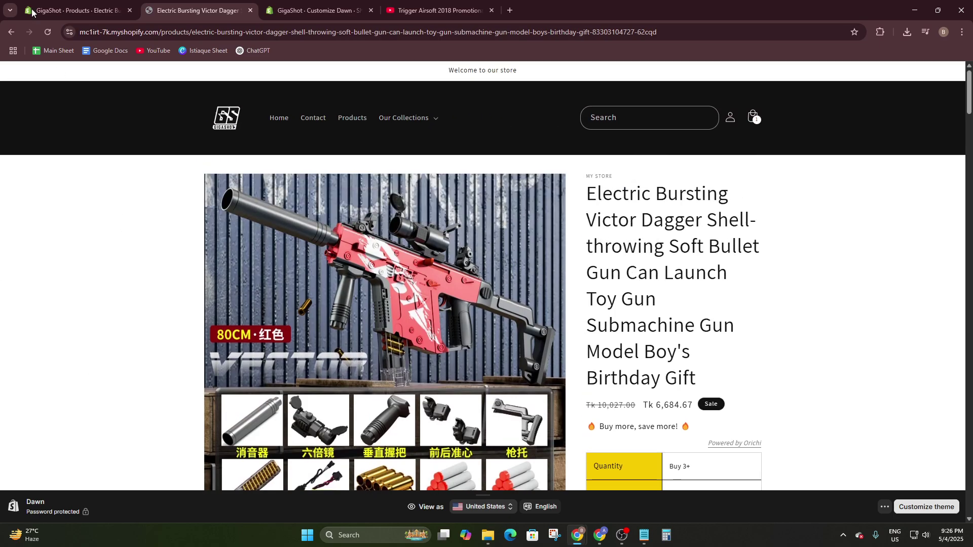
# Return to the product's admin page and look through all the images in its description.
pyautogui.click(32, 11)
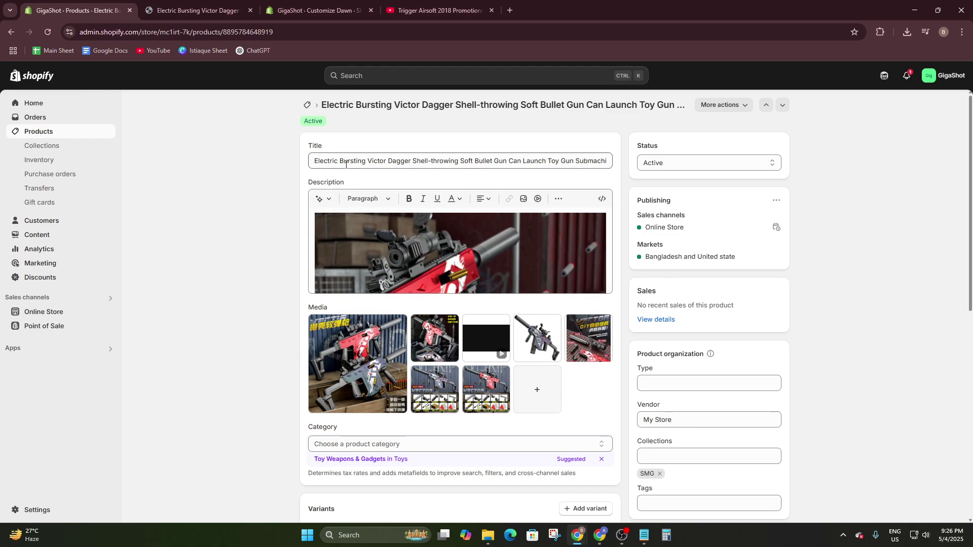
pyautogui.scroll(-1, 505, 243)
pyautogui.scroll(1, 505, 243)
pyautogui.click(505, 242)
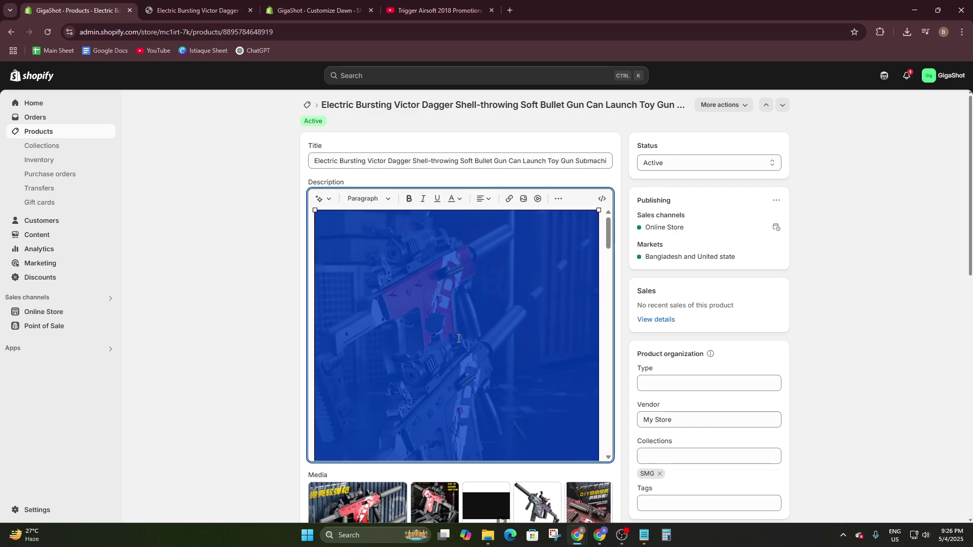
pyautogui.scroll(-10, 478, 333)
pyautogui.scroll(-10, 457, 337)
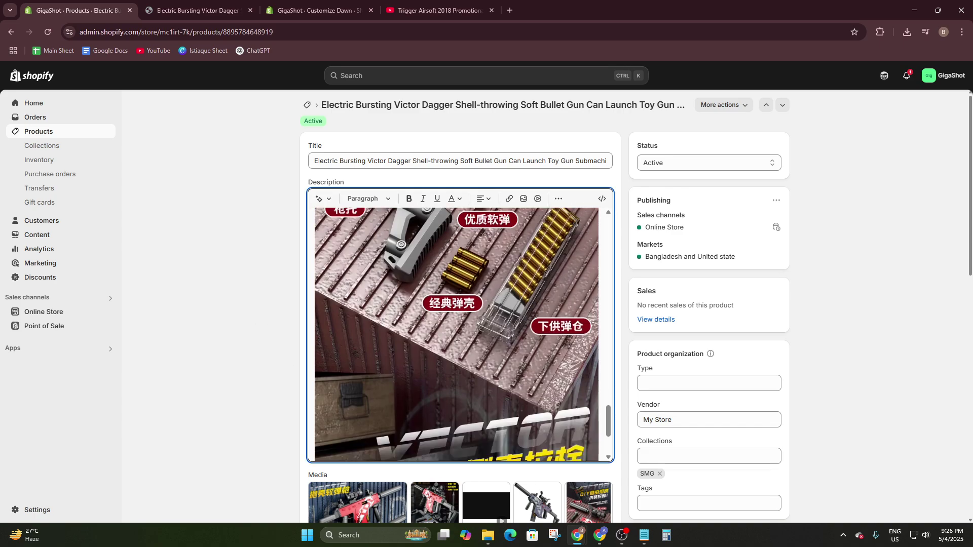
pyautogui.scroll(20, 453, 340)
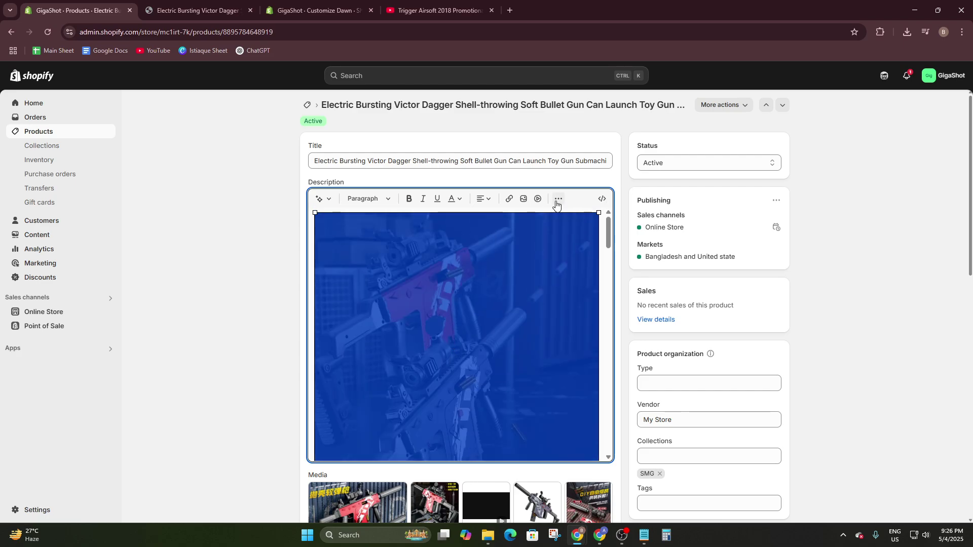
# Place the cursor at the start of the description, before the first image, and begin inserting a video embed snippet.
pyautogui.click(608, 277)
pyautogui.click(602, 287)
pyautogui.scroll(5, 476, 284)
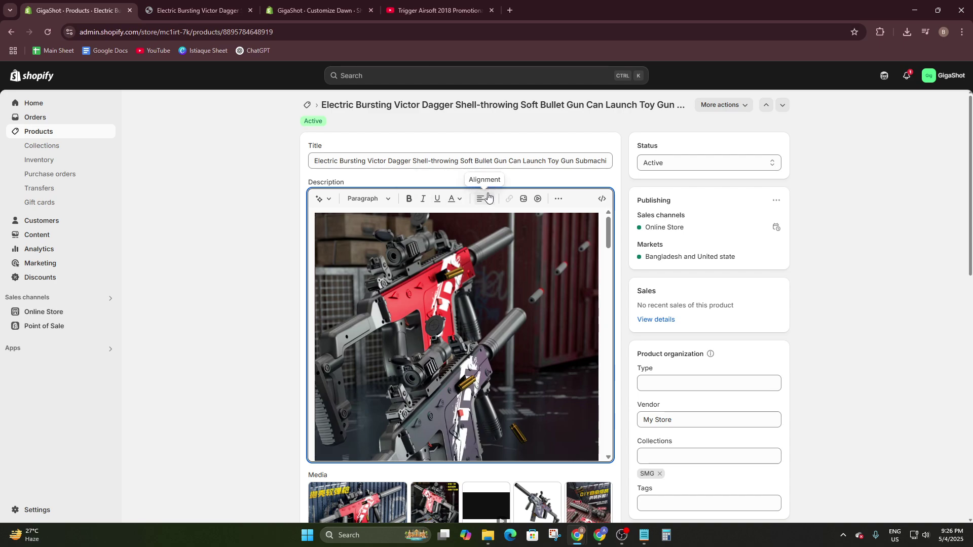
pyautogui.click(538, 199)
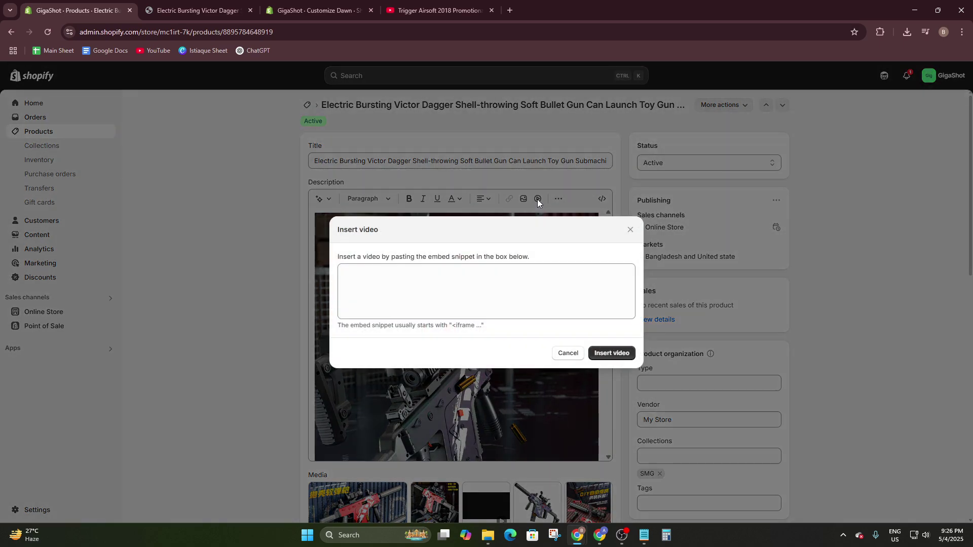
pyautogui.click(376, 288)
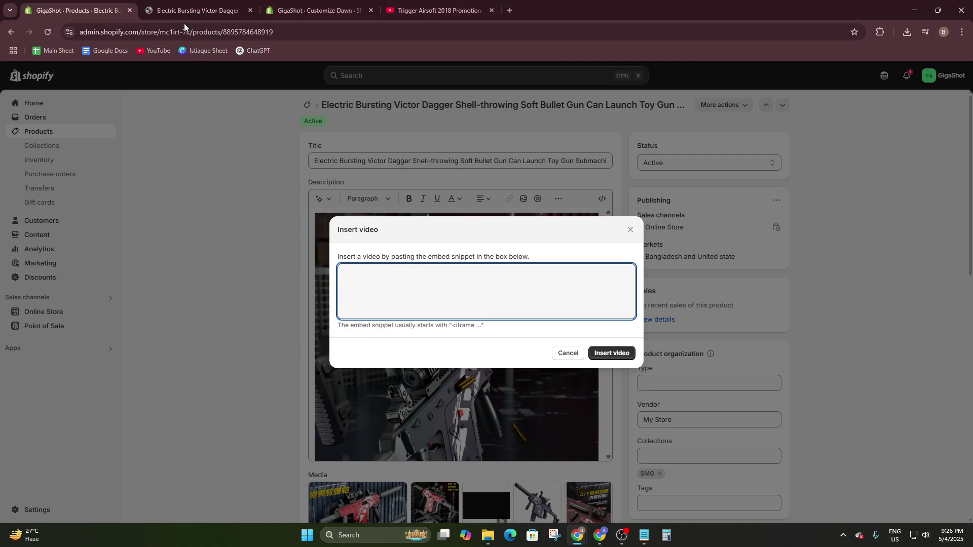
# Switch to YouTube and copy the embed code of the Trigger Airsoft 2018 Promotional Video.
pyautogui.click(446, 6)
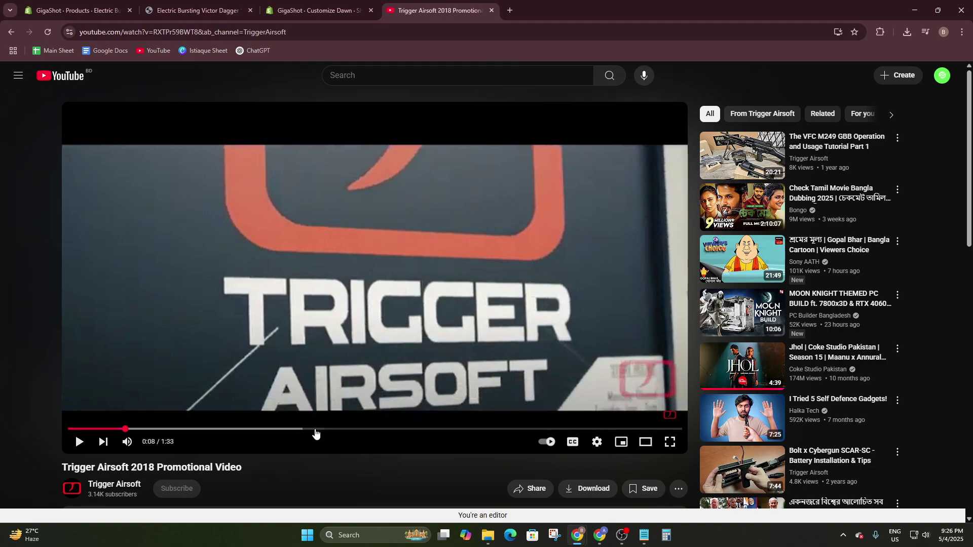
pyautogui.click(538, 489)
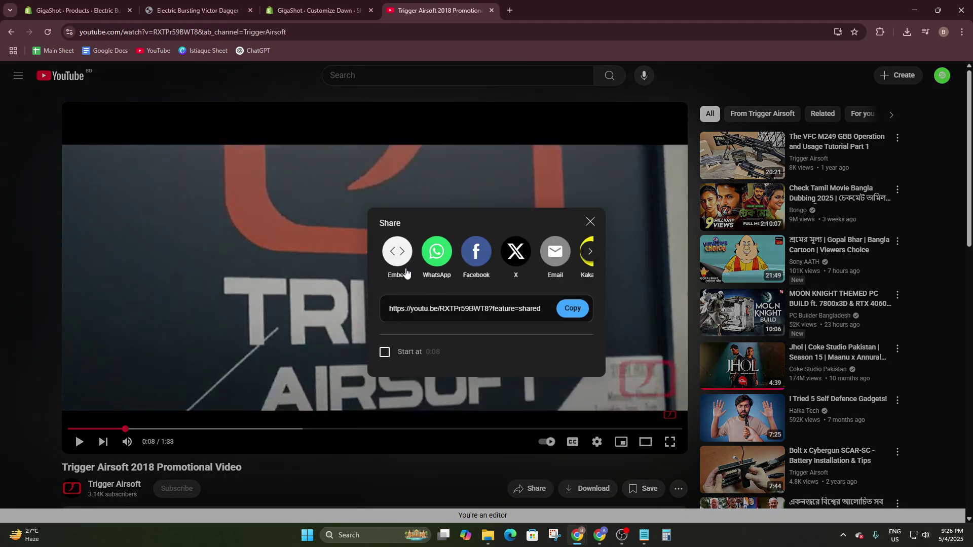
pyautogui.click(404, 254)
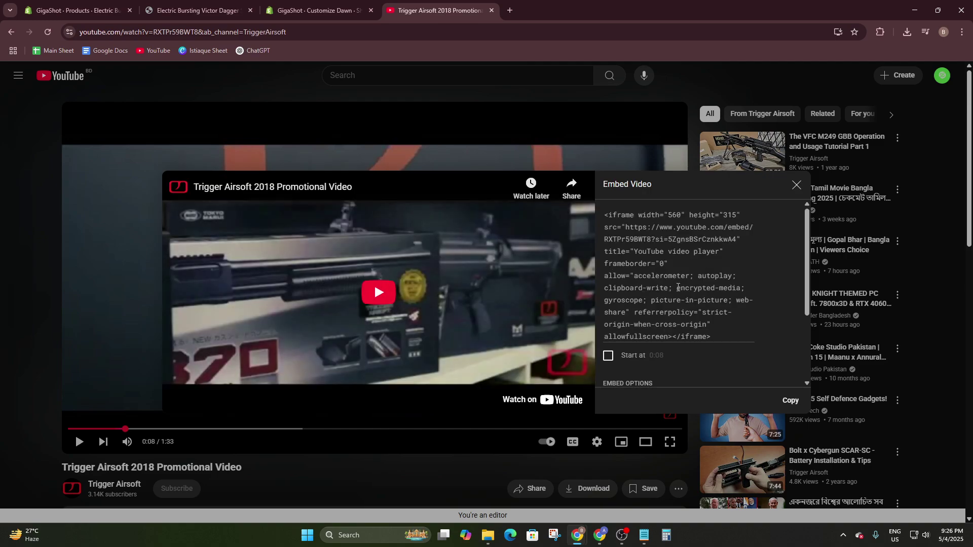
pyautogui.click(789, 400)
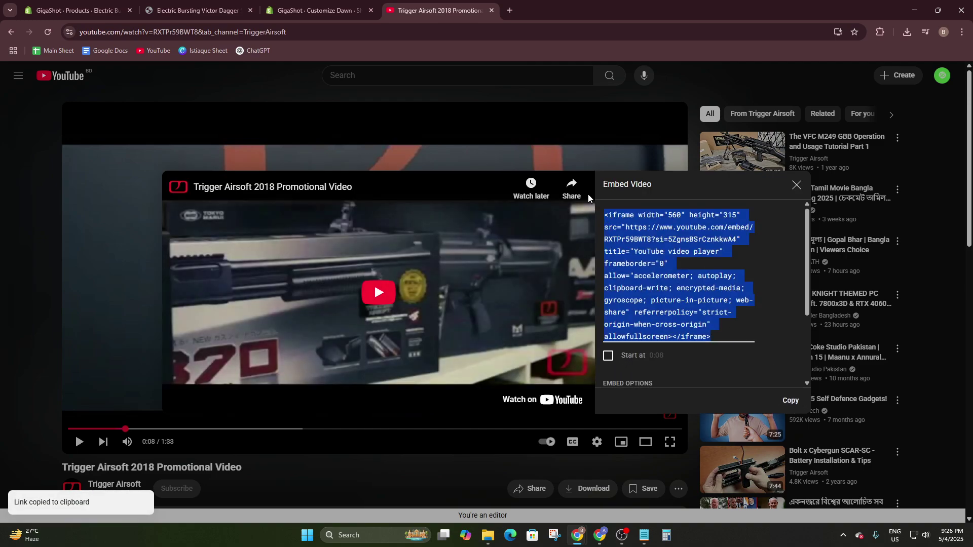
# Back in the Shopify admin, paste the iframe embed code and insert the video into the product description.
pyautogui.click(111, 4)
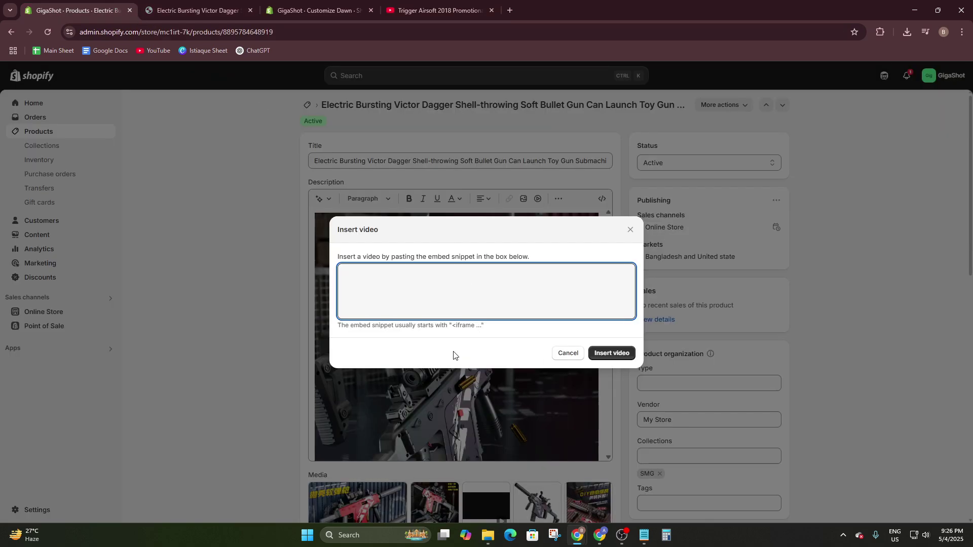
pyautogui.hotkey('ctrl', 'v')
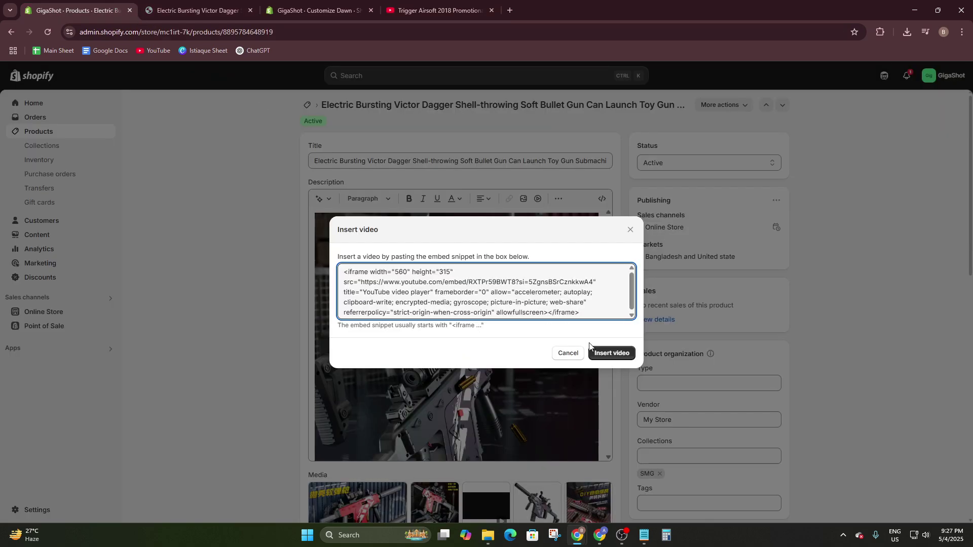
pyautogui.click(607, 358)
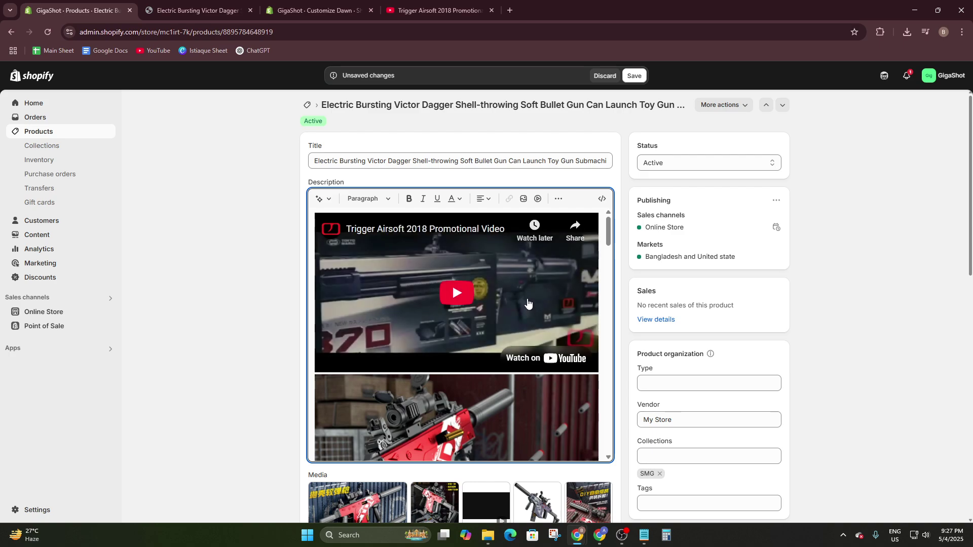
# Test the embedded video's playback in the description with its sound muted, and save the product.
pyautogui.click(528, 303)
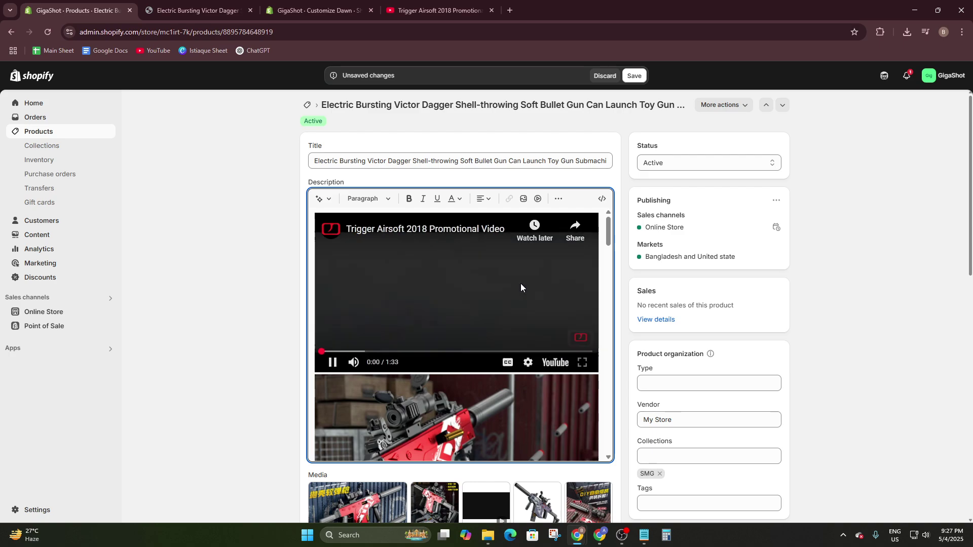
pyautogui.click(332, 362)
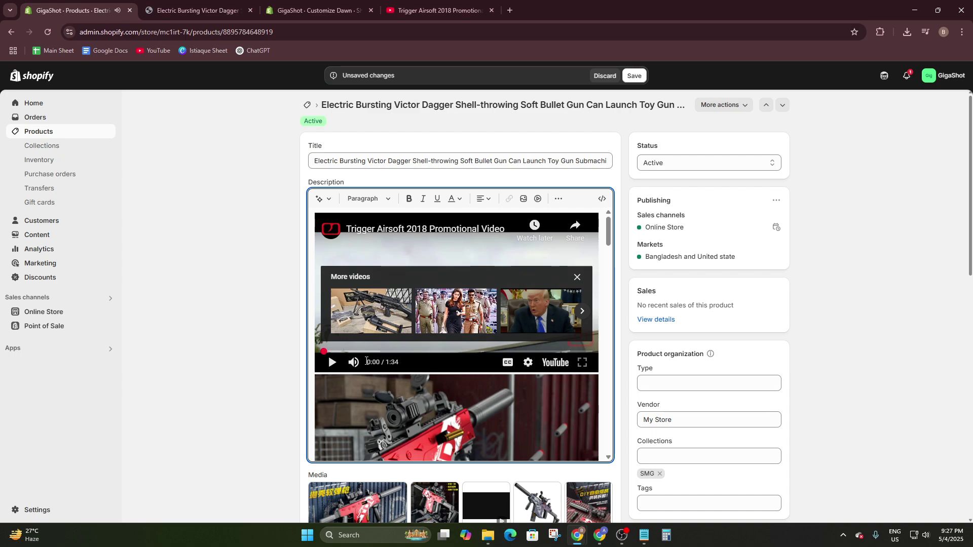
pyautogui.click(353, 362)
pyautogui.click(577, 277)
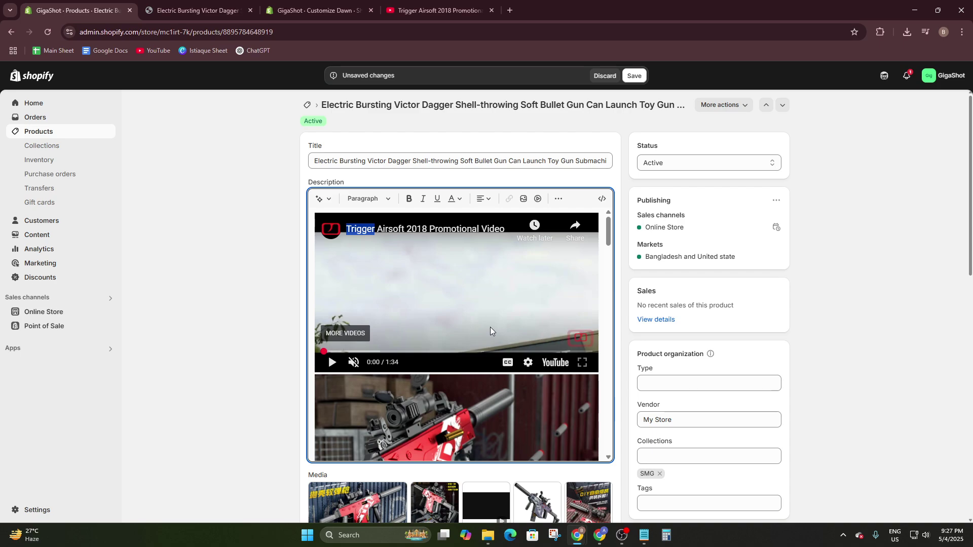
pyautogui.click(546, 407)
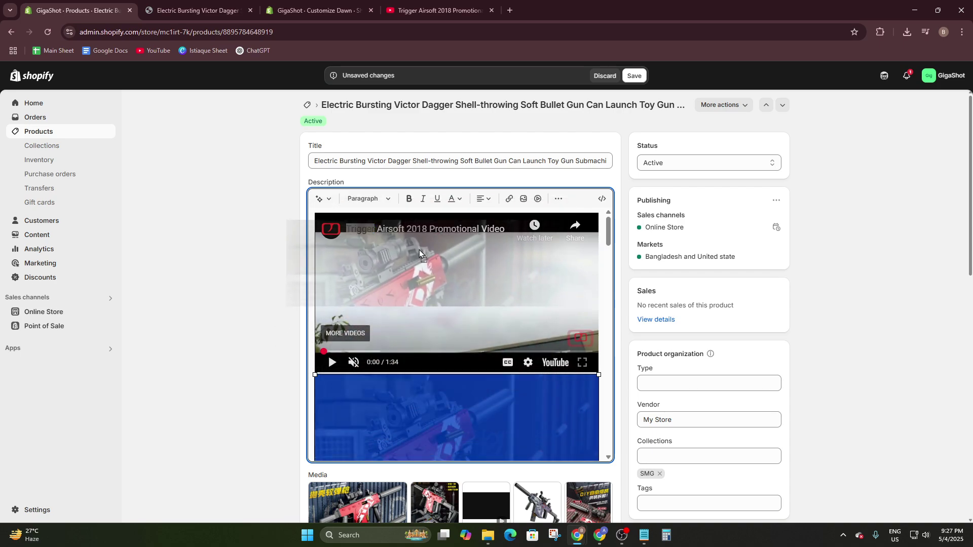
pyautogui.click(454, 281)
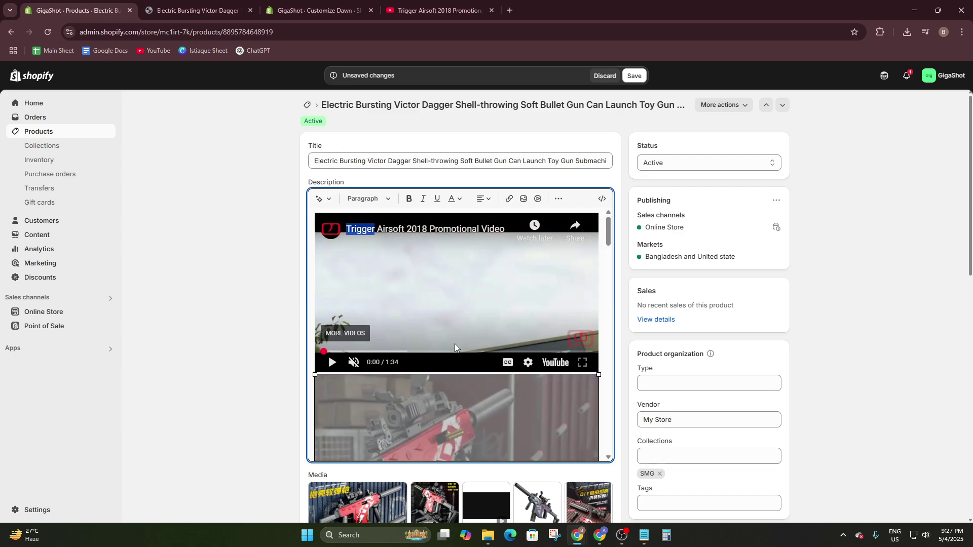
pyautogui.click(404, 288)
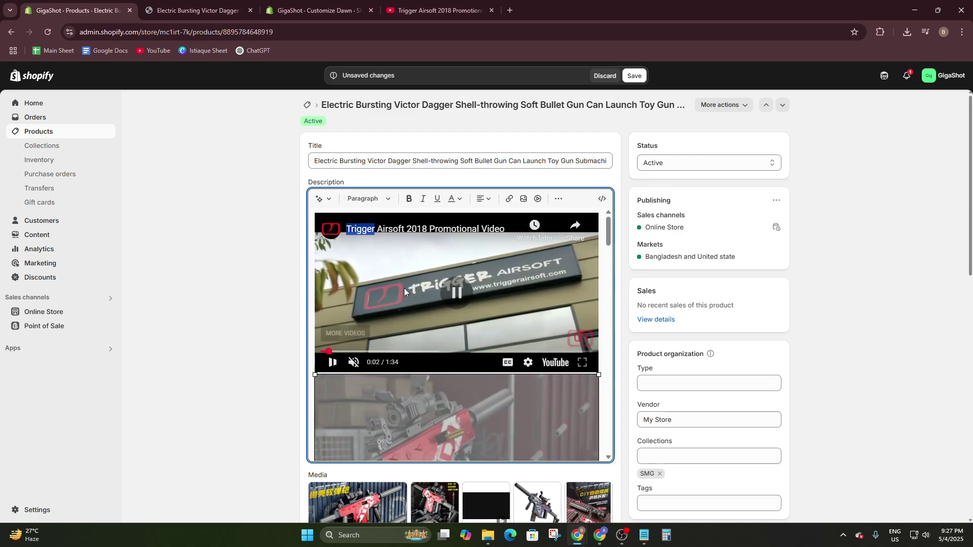
pyautogui.click(640, 80)
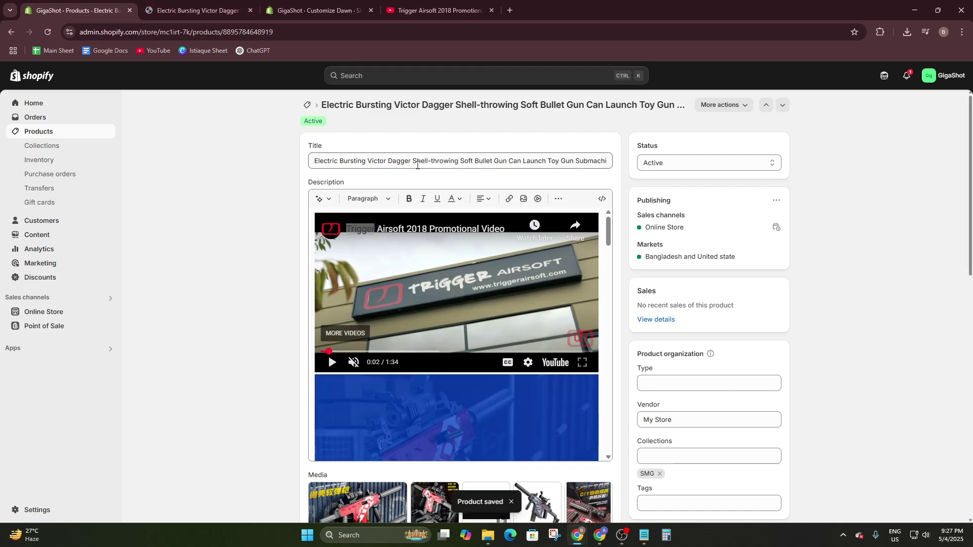
# Reload the storefront page of the Electric Bursting Victor Dagger product and check its description for the embedded video.
pyautogui.click(167, 10)
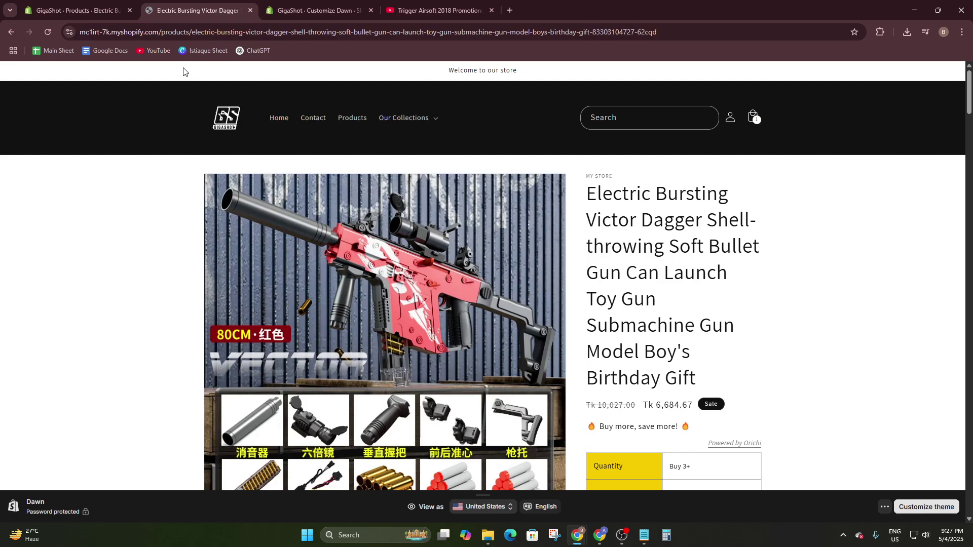
pyautogui.click(48, 32)
pyautogui.scroll(-2, 481, 181)
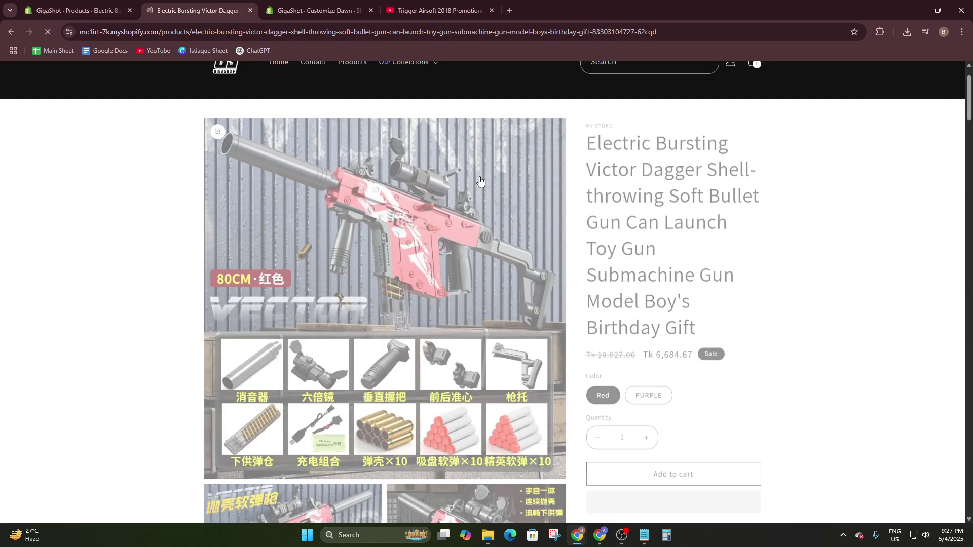
pyautogui.scroll(-10, 582, 257)
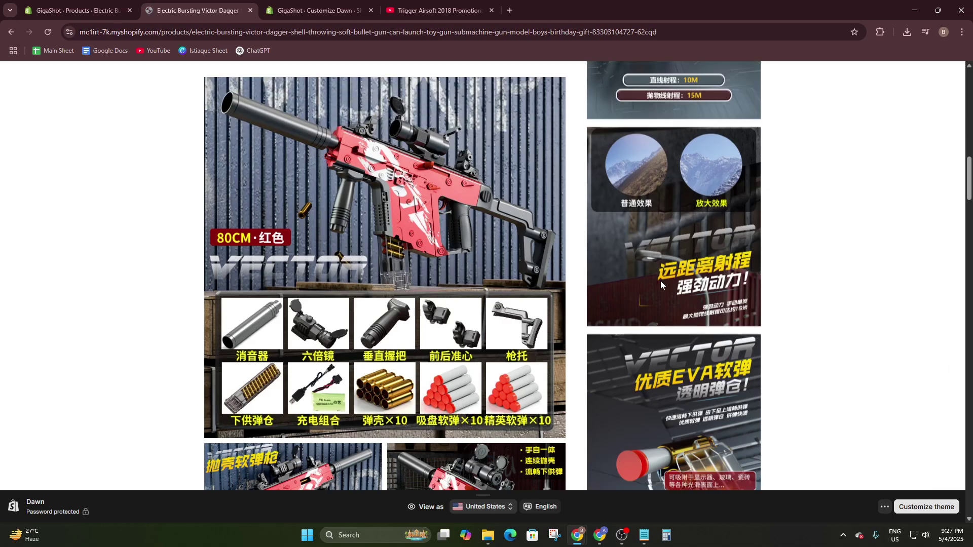
pyautogui.scroll(-15, 660, 284)
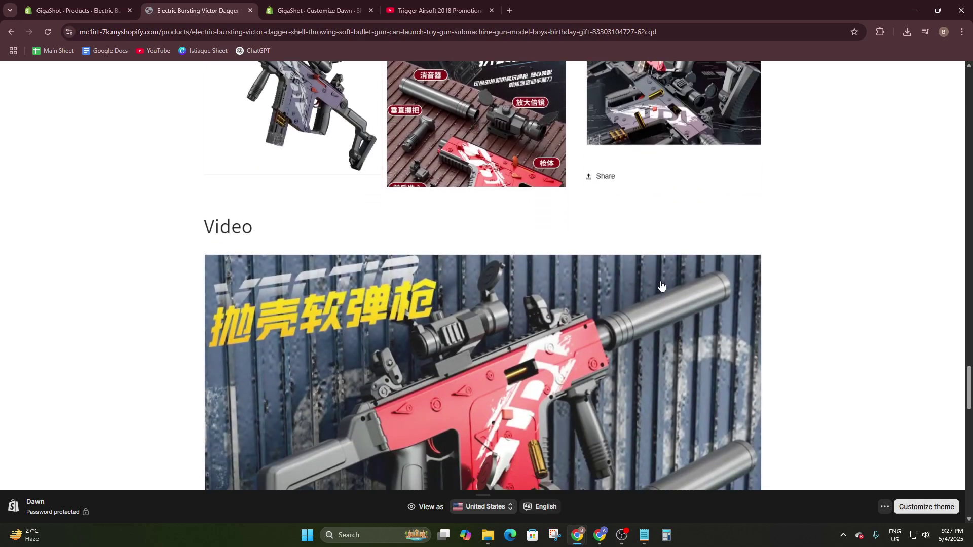
pyautogui.scroll(20, 661, 285)
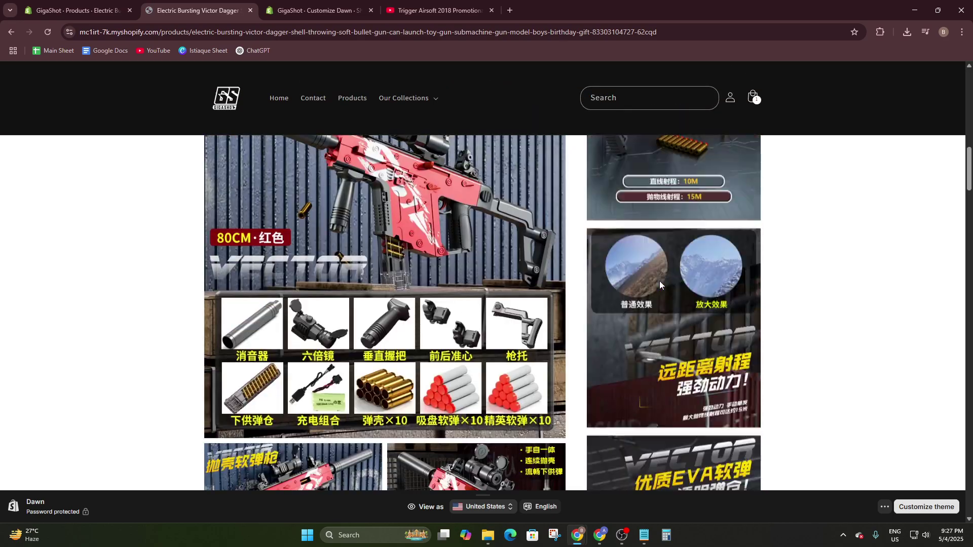
pyautogui.scroll(5, 658, 280)
# Return to the Shopify admin, reopen the Electric Bursting Victor Dagger product from the product list, and check its saved description.
pyautogui.click(79, 10)
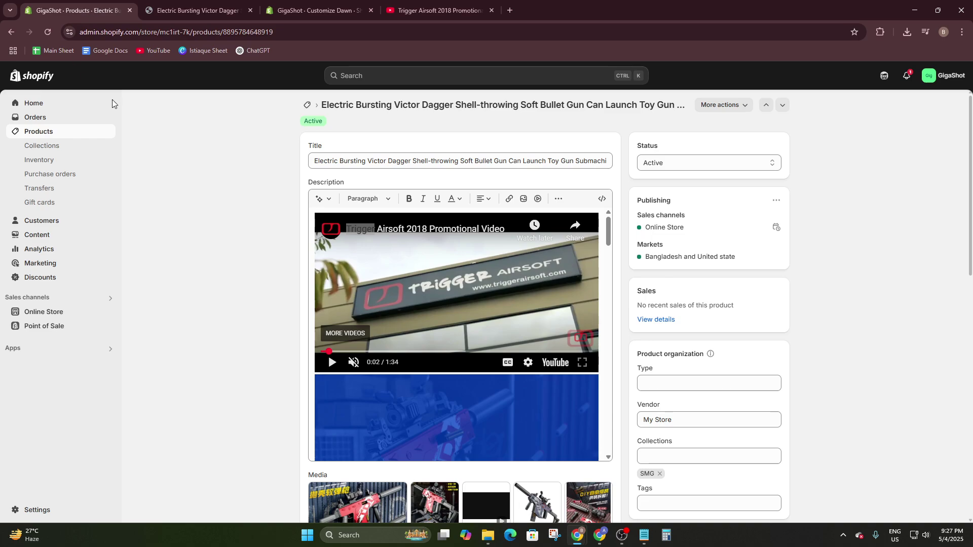
pyautogui.click(112, 104)
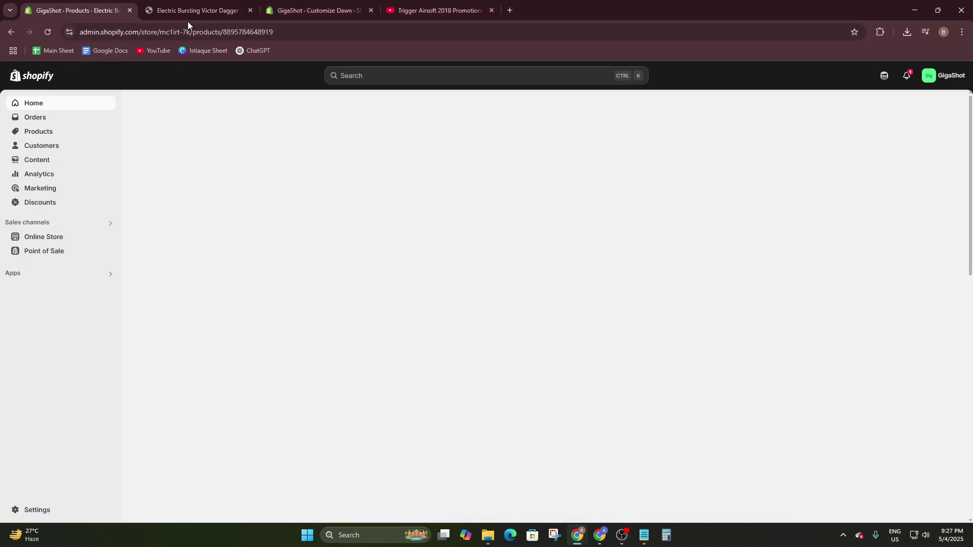
pyautogui.click(190, 12)
pyautogui.click(96, 11)
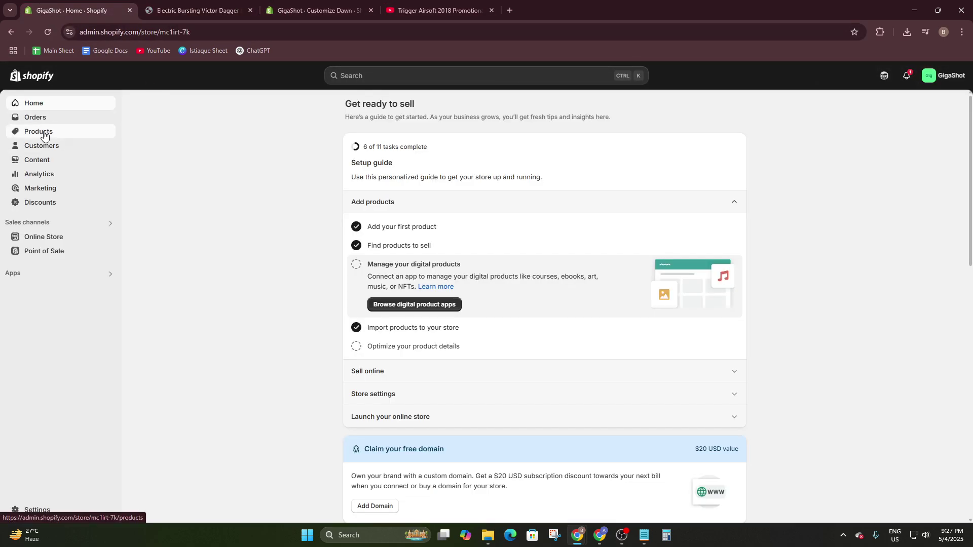
pyautogui.click(44, 133)
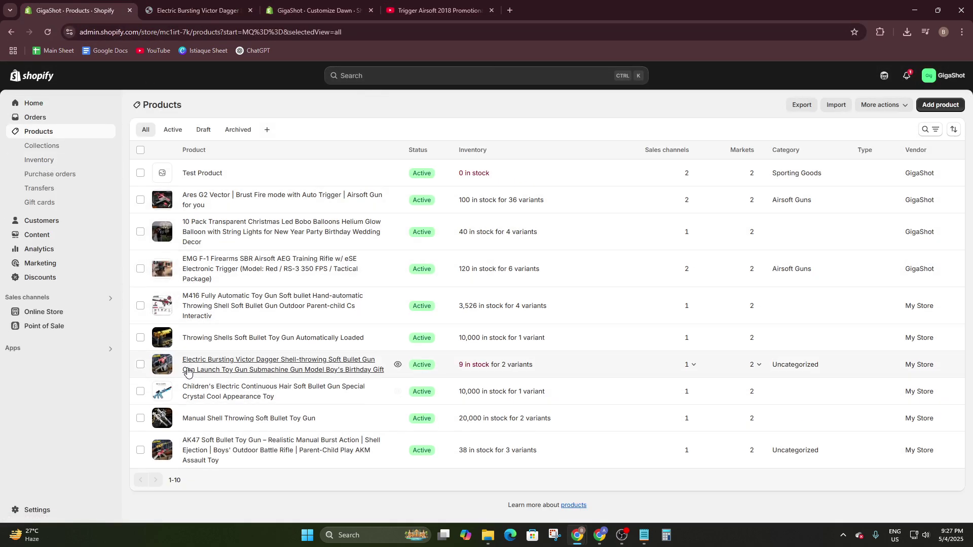
pyautogui.click(188, 373)
pyautogui.scroll(-3, 511, 269)
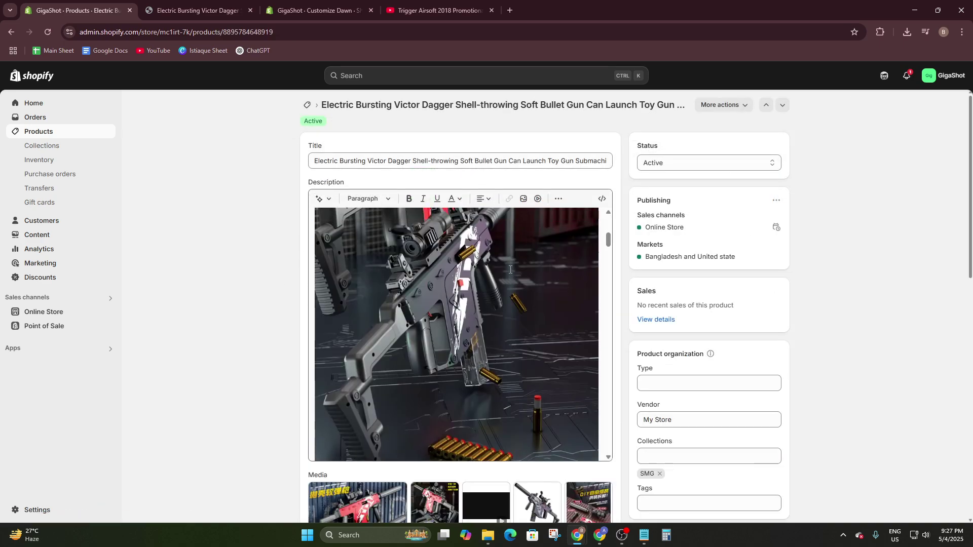
pyautogui.scroll(3, 452, 284)
# Reload the product's storefront page again and examine the embedded video and the images in its description.
pyautogui.click(190, 11)
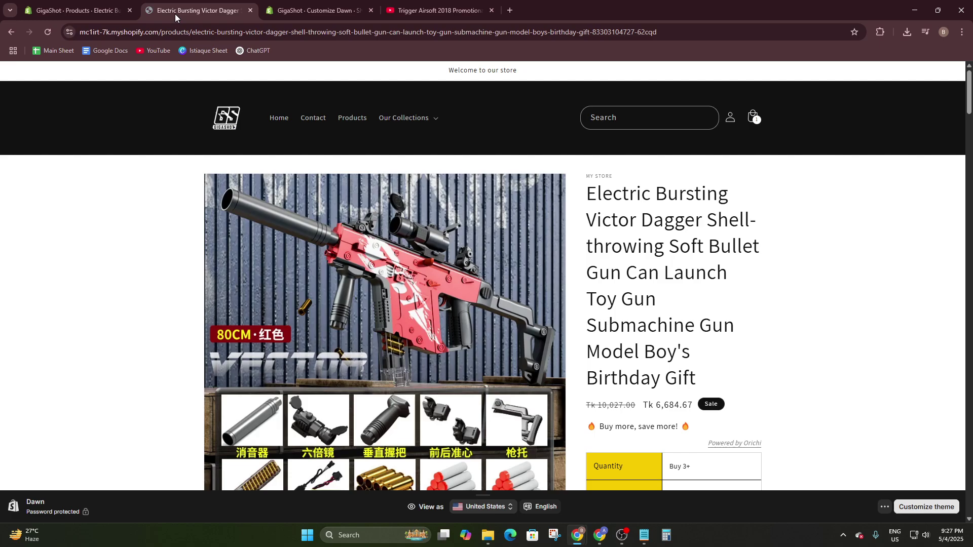
pyautogui.click(47, 32)
pyautogui.scroll(-6, 762, 248)
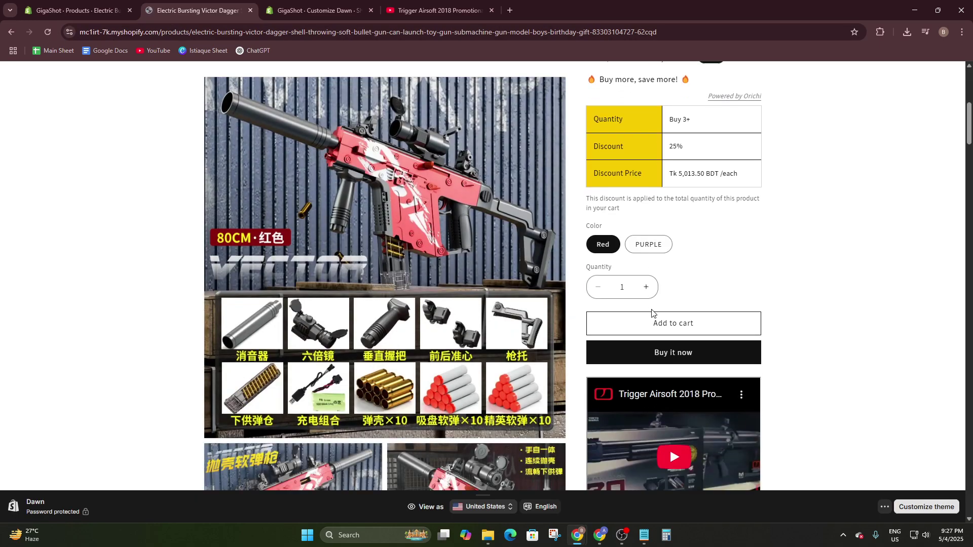
pyautogui.scroll(-3, 692, 322)
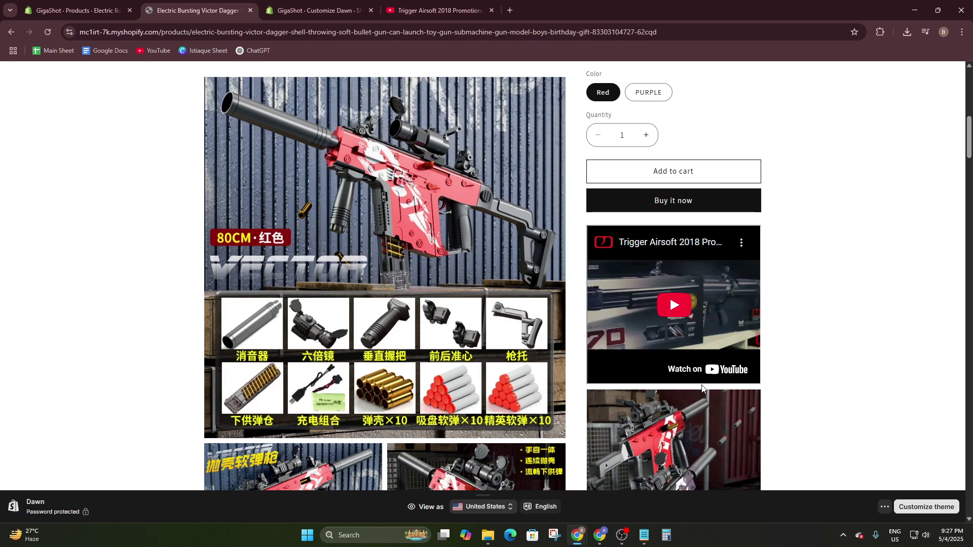
pyautogui.scroll(-15, 694, 319)
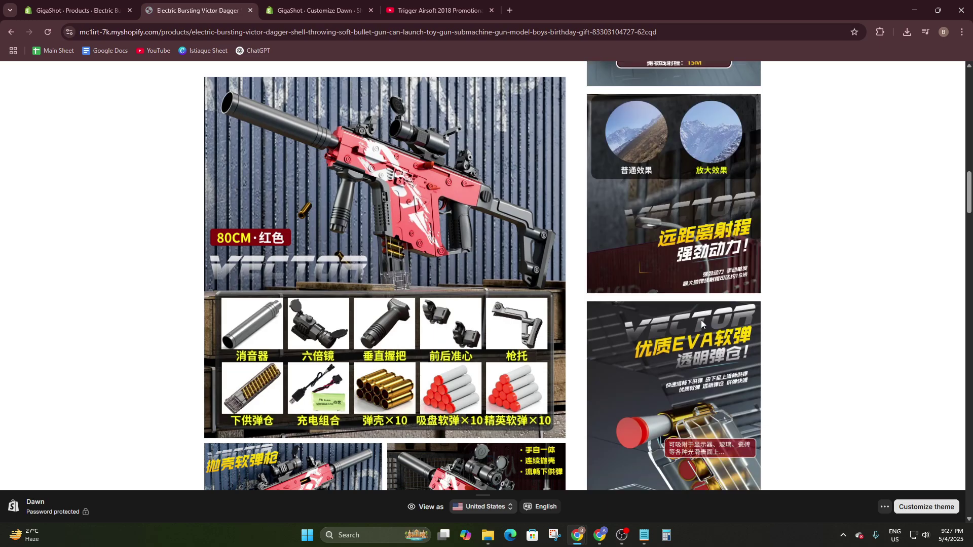
pyautogui.scroll(15, 689, 318)
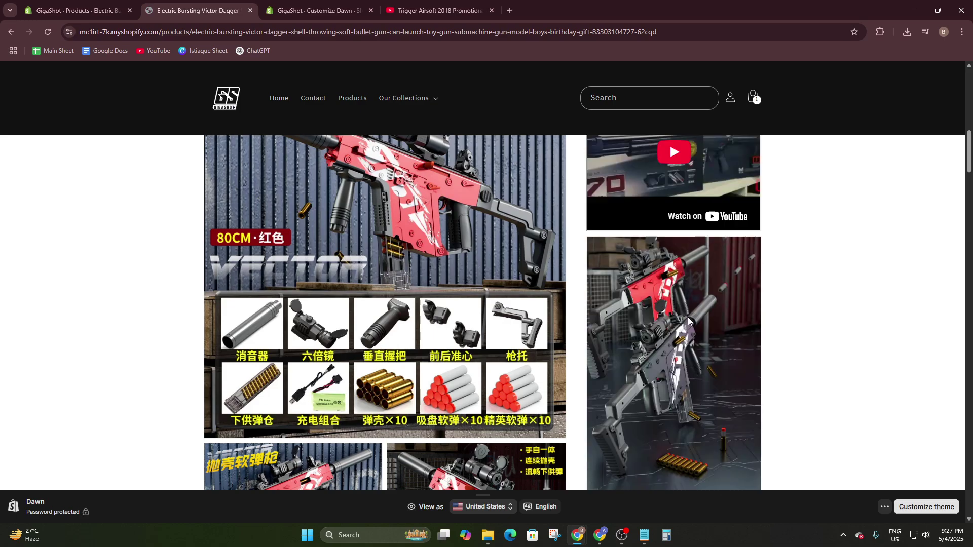
# Back in the Shopify admin, review the product's description from the embedded video through its images, and the media below it.
pyautogui.click(44, 7)
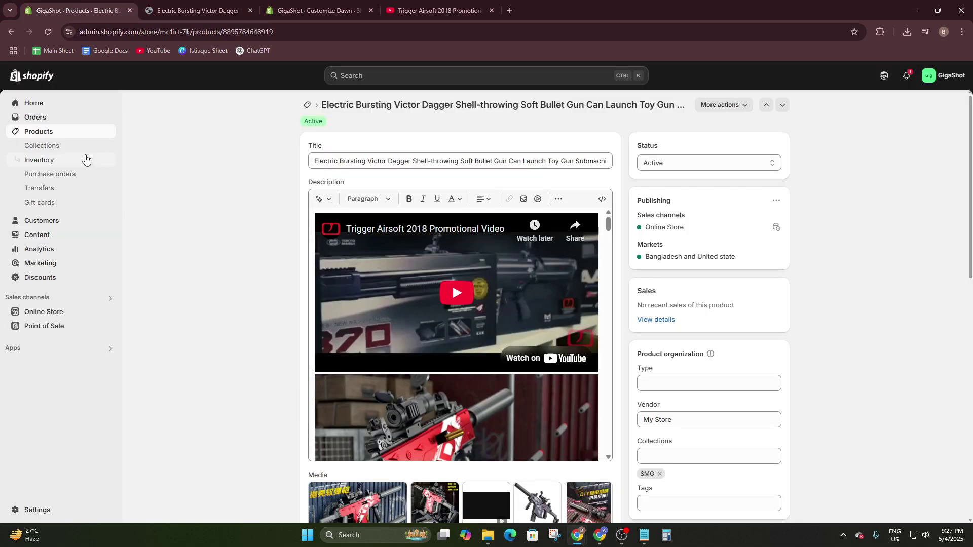
pyautogui.scroll(-15, 426, 417)
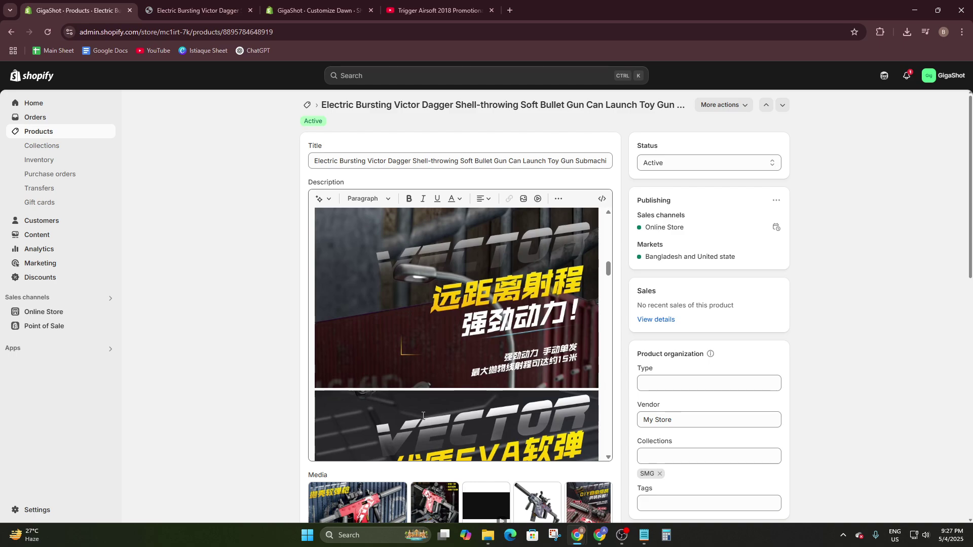
pyautogui.scroll(15, 424, 417)
pyautogui.scroll(-8, 457, 332)
pyautogui.scroll(-5, 568, 279)
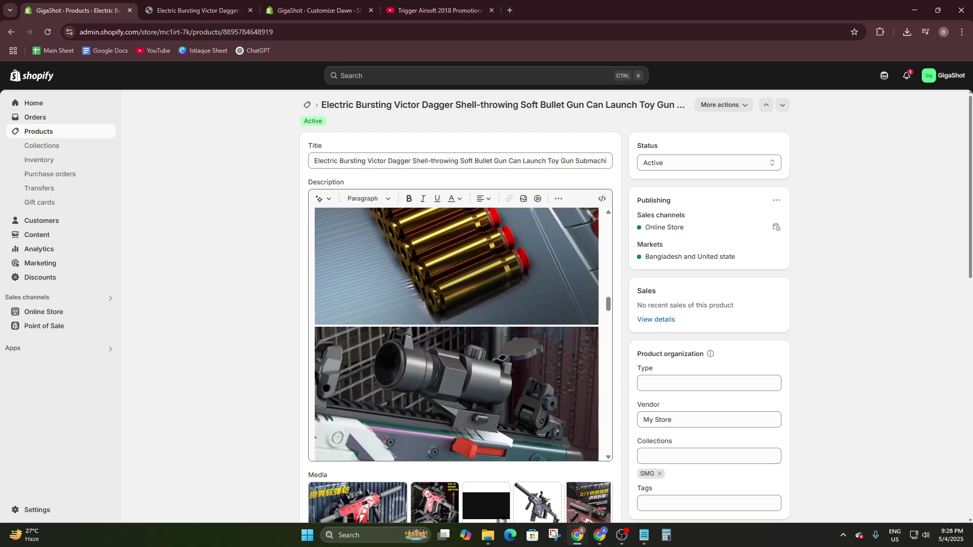
pyautogui.scroll(-8, 505, 332)
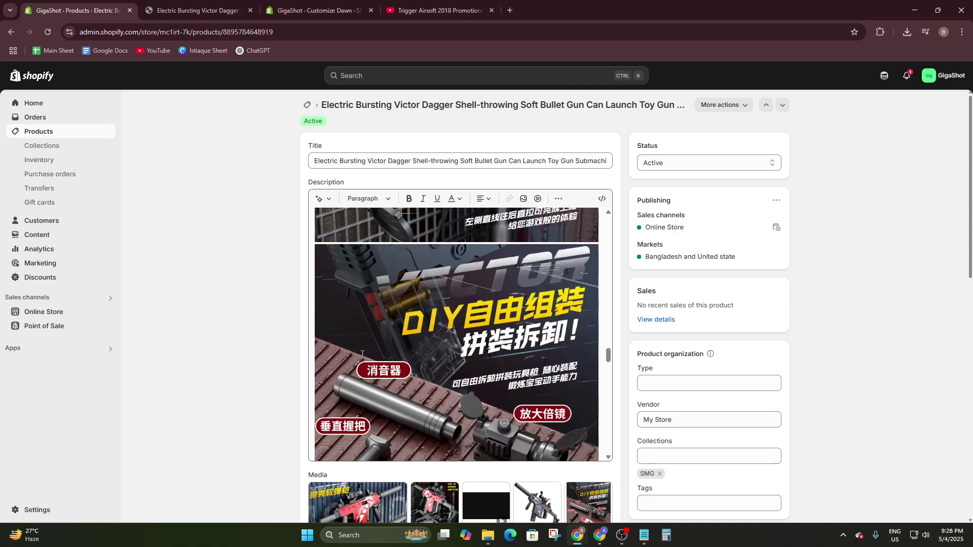
pyautogui.scroll(-2, 361, 353)
pyautogui.scroll(10, 365, 356)
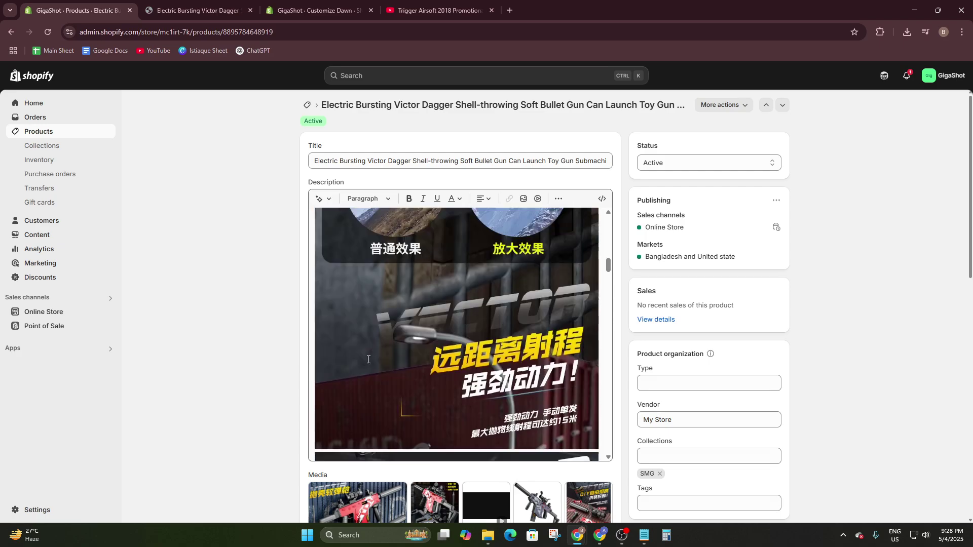
pyautogui.scroll(10, 369, 359)
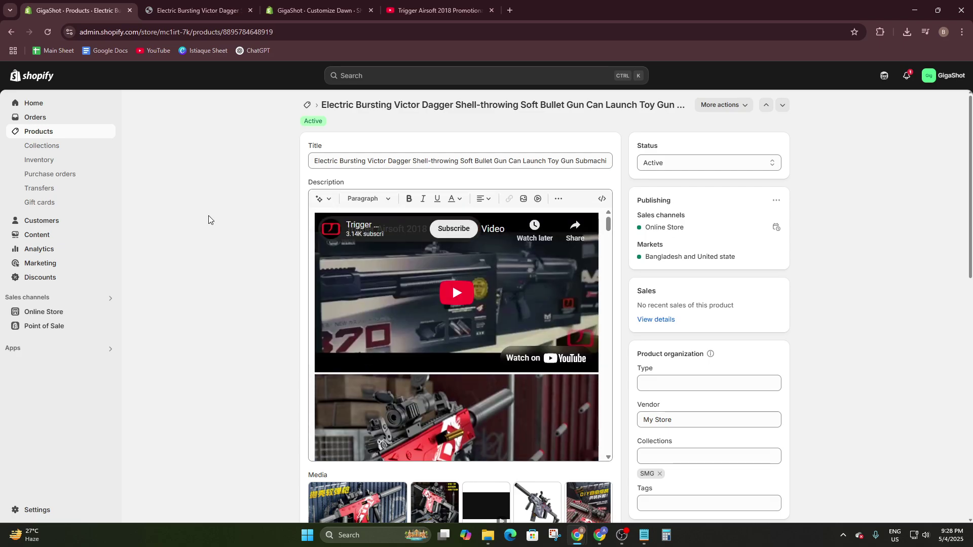
pyautogui.scroll(-3, 882, 217)
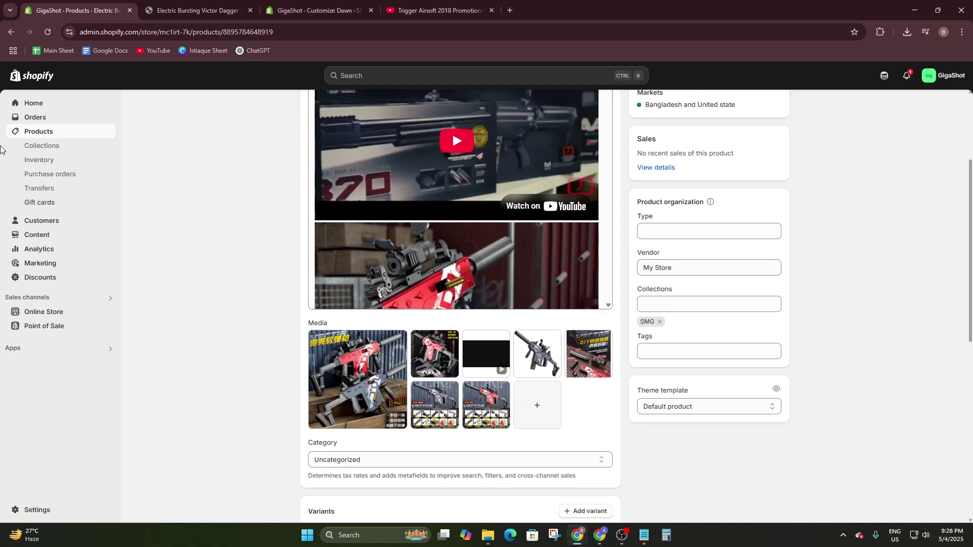
# Switch to the Dawn theme editor and examine the default product template's preview around the end of Product information and the Related products section.
pyautogui.click(198, 10)
pyautogui.click(314, 4)
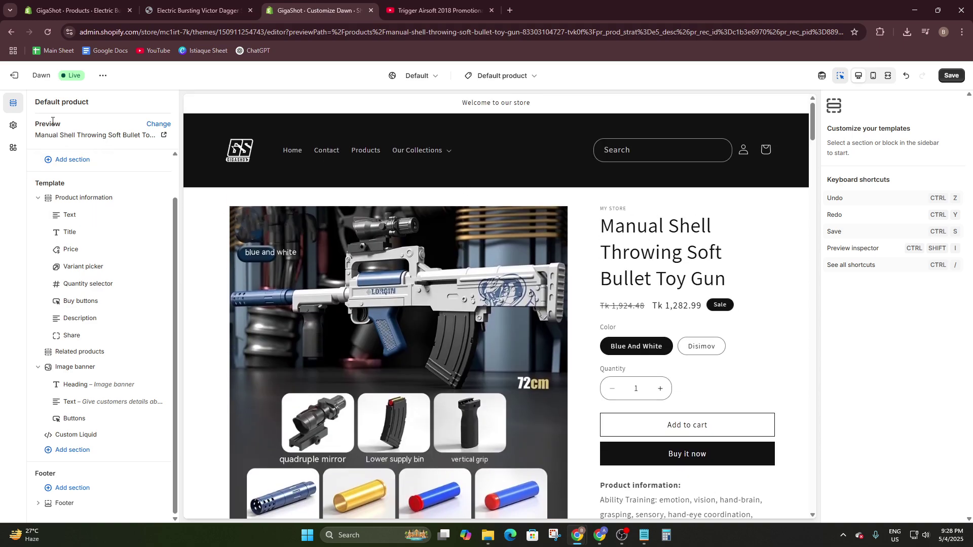
pyautogui.scroll(-10, 395, 358)
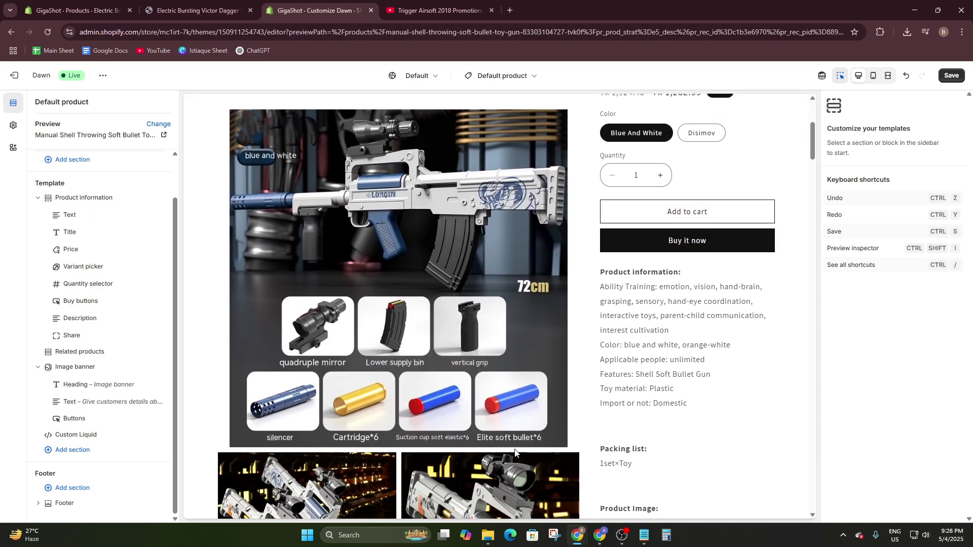
pyautogui.scroll(-15, 445, 484)
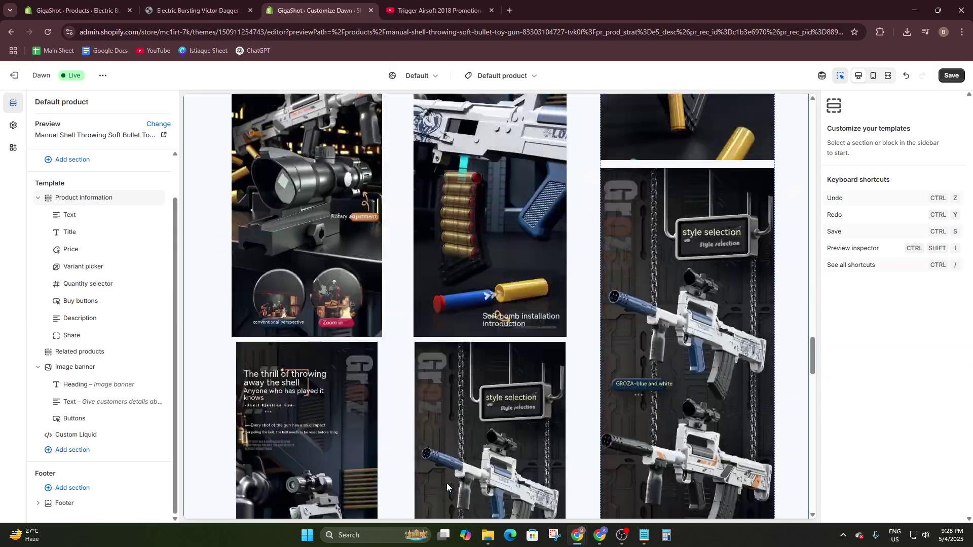
pyautogui.scroll(5, 445, 481)
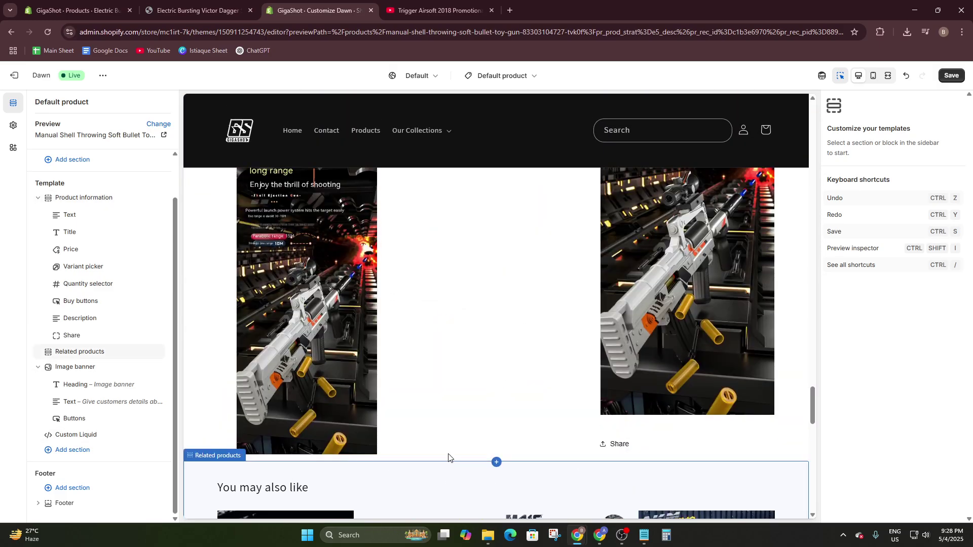
pyautogui.scroll(-4, 449, 456)
pyautogui.scroll(2, 497, 277)
pyautogui.scroll(-1, 496, 356)
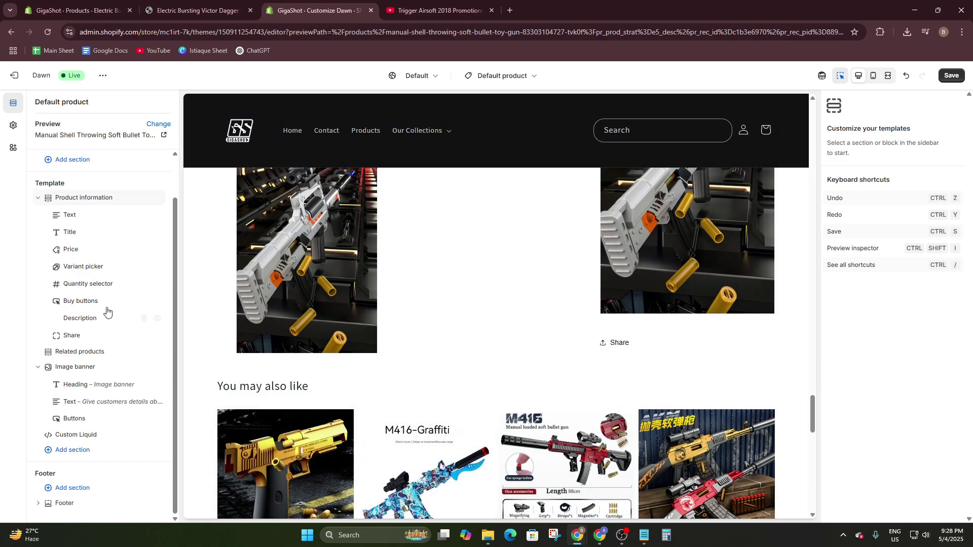
pyautogui.click(382, 409)
pyautogui.scroll(2, 358, 343)
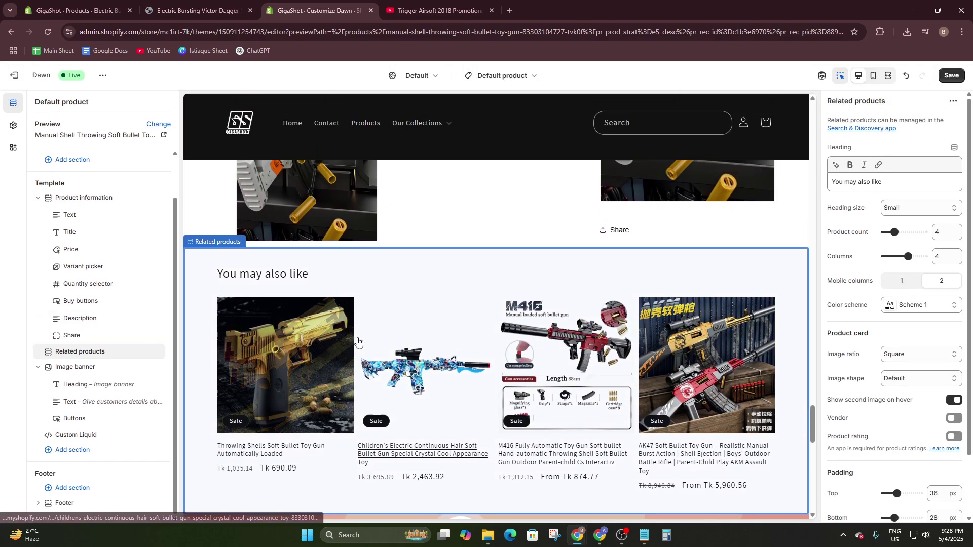
pyautogui.scroll(1, 358, 343)
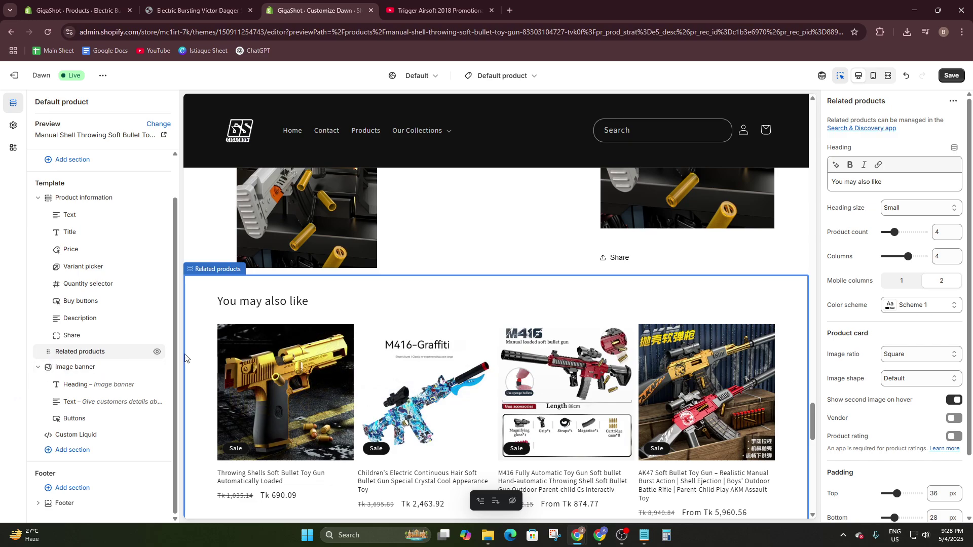
pyautogui.click(527, 260)
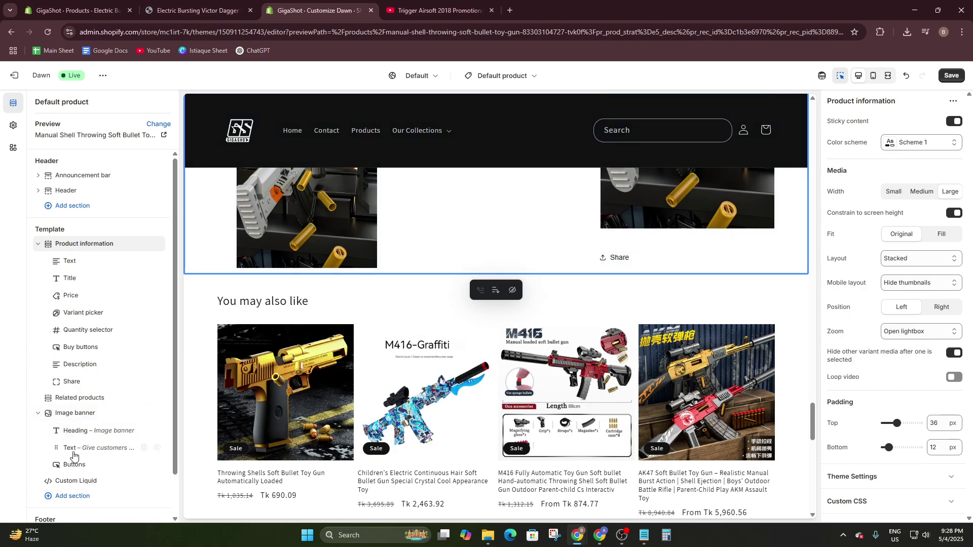
# Add a Video section to the default product template and place it between Product information and Related products.
pyautogui.click(72, 496)
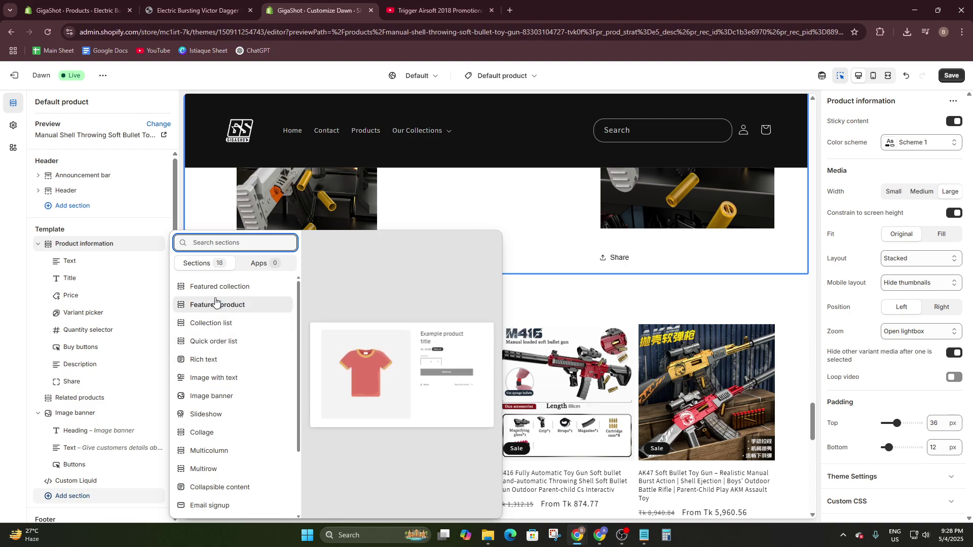
pyautogui.scroll(-3, 238, 363)
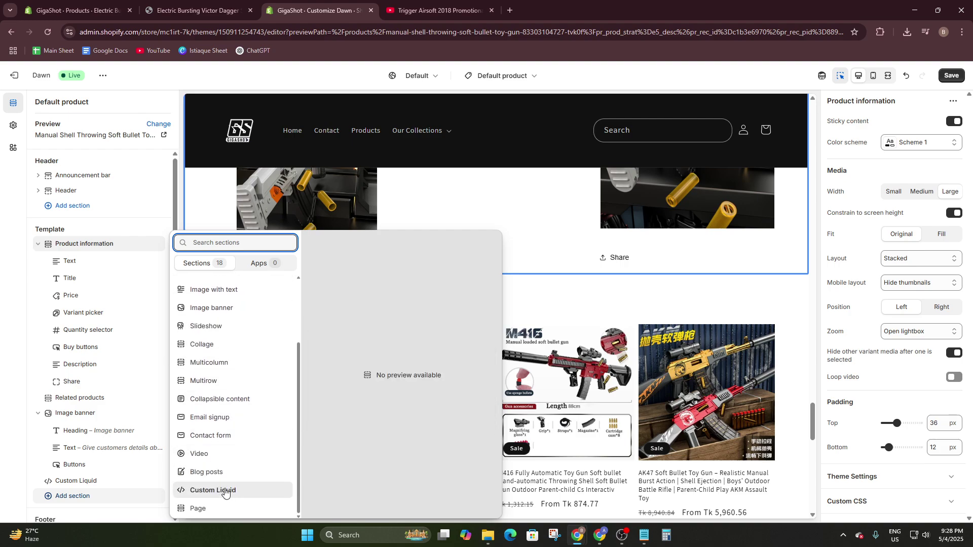
pyautogui.click(204, 457)
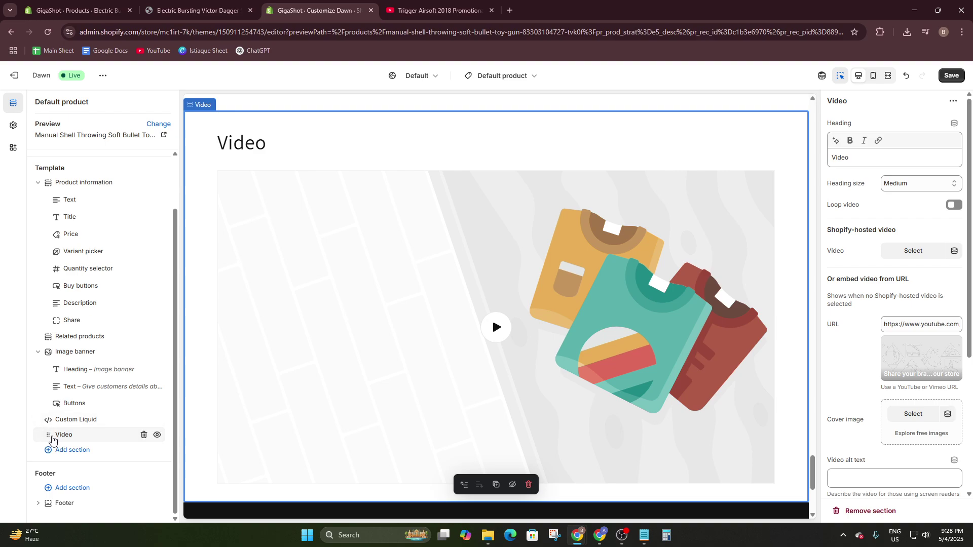
pyautogui.moveTo(49, 441); pyautogui.dragTo(44, 336)
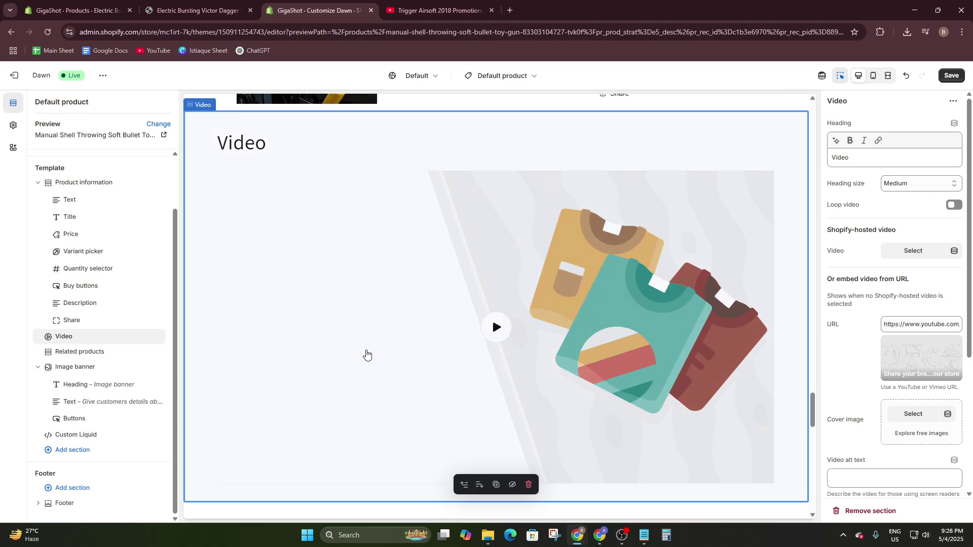
# Play the Video section's sample video in the preview, pause it and dismiss the suggested videos.
pyautogui.click(366, 355)
pyautogui.scroll(-10, 493, 365)
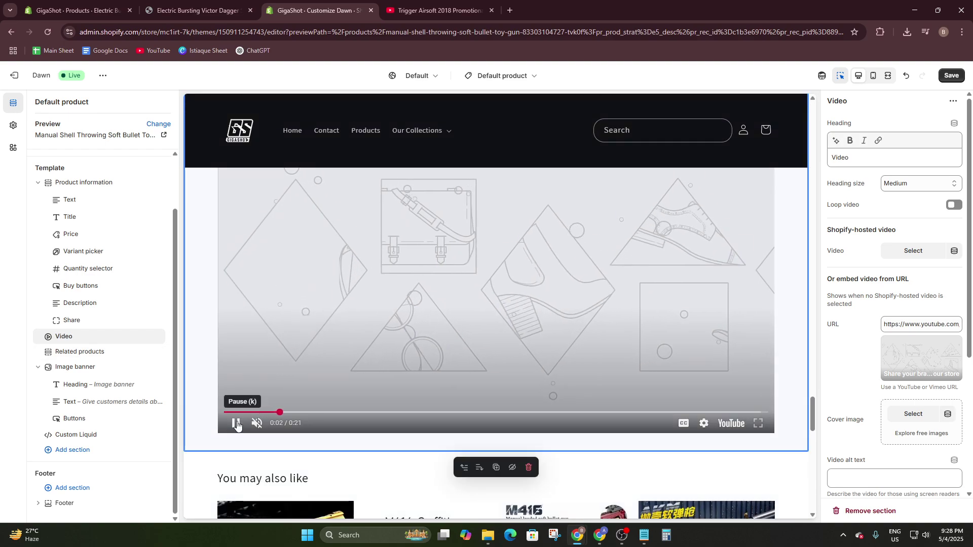
pyautogui.click(234, 421)
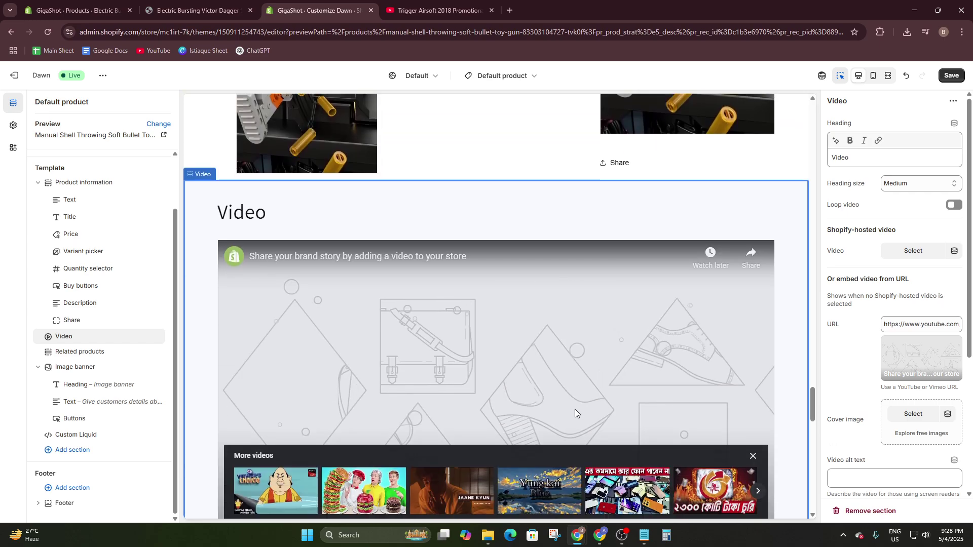
pyautogui.click(752, 439)
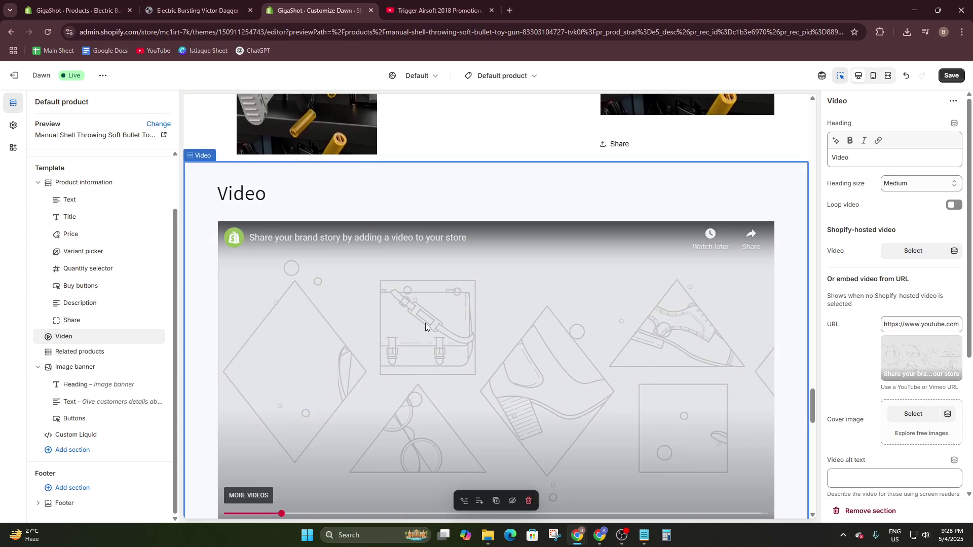
pyautogui.scroll(-4, 507, 354)
# Replace the Video section's heading with the product title copied from the preview, "Manual Shell Throwing Soft Bullet Toy Gun".
pyautogui.doubleClick(863, 157)
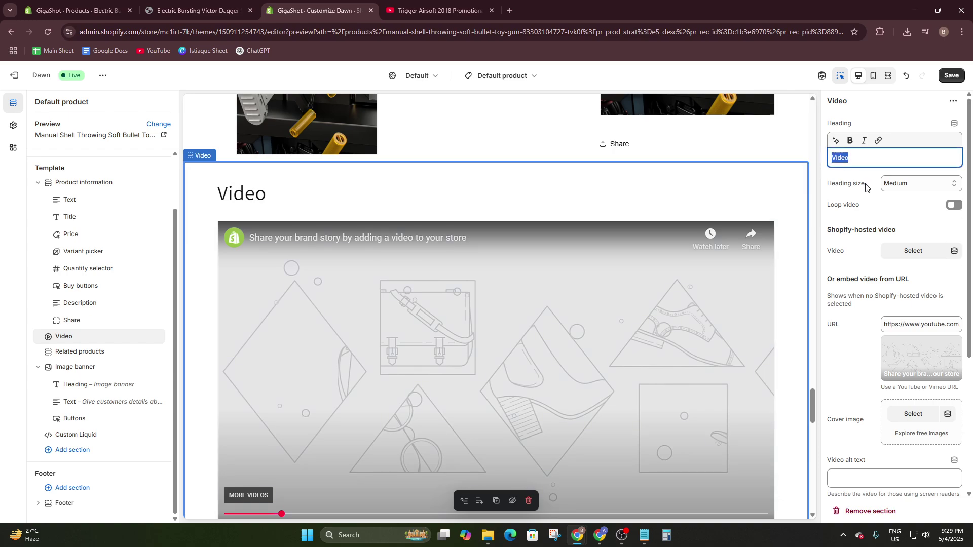
pyautogui.scroll(10, 555, 347)
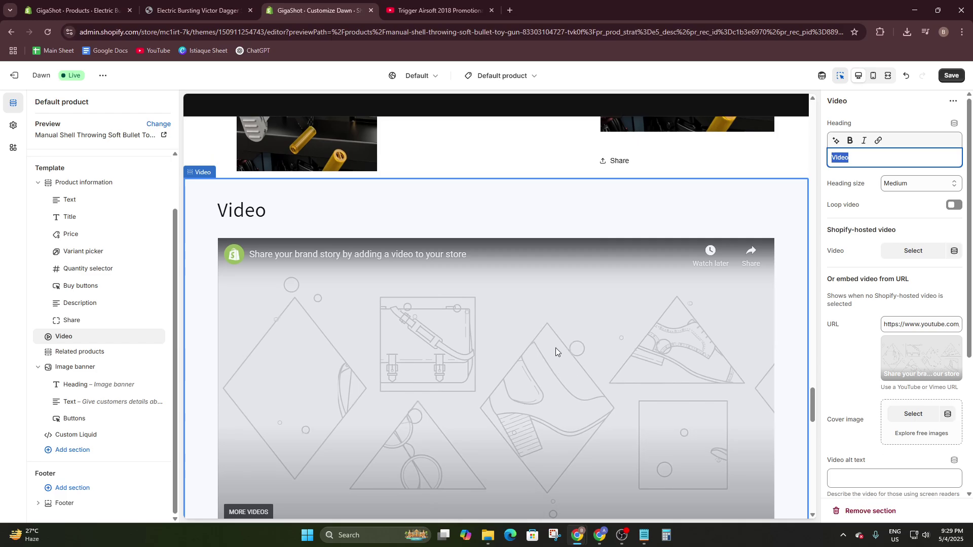
pyautogui.scroll(10, 554, 350)
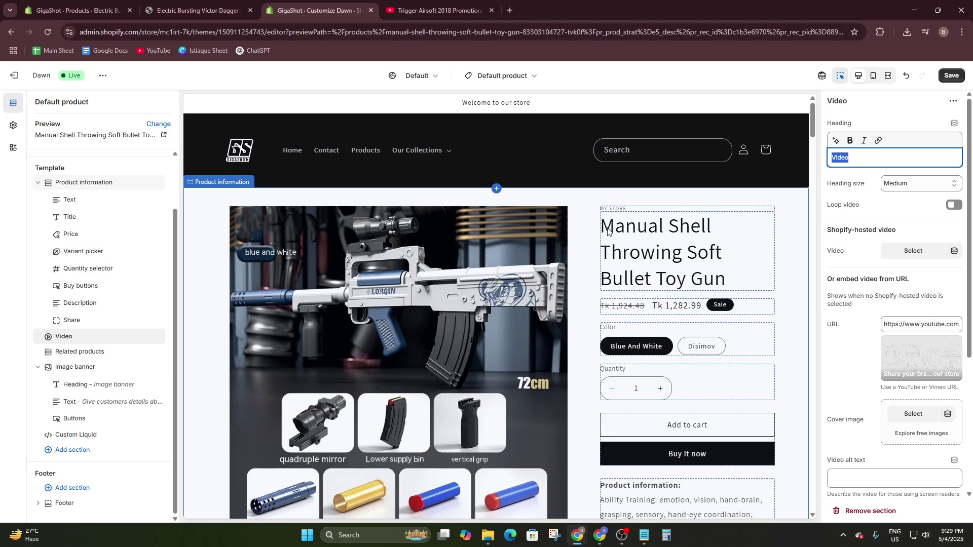
pyautogui.click(607, 231)
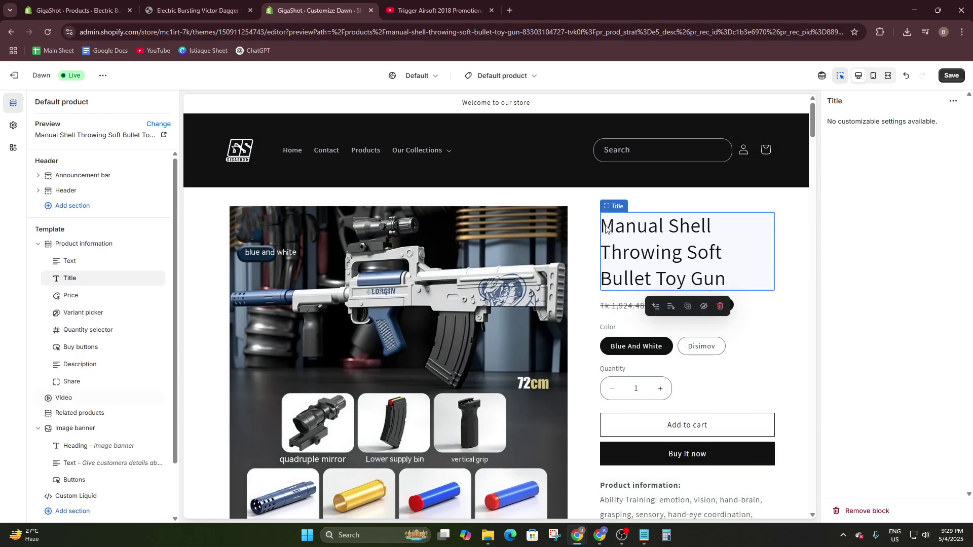
pyautogui.doubleClick(610, 225)
pyautogui.moveTo(610, 225); pyautogui.dragTo(725, 276)
pyautogui.hotkey('ctrl', 'c')
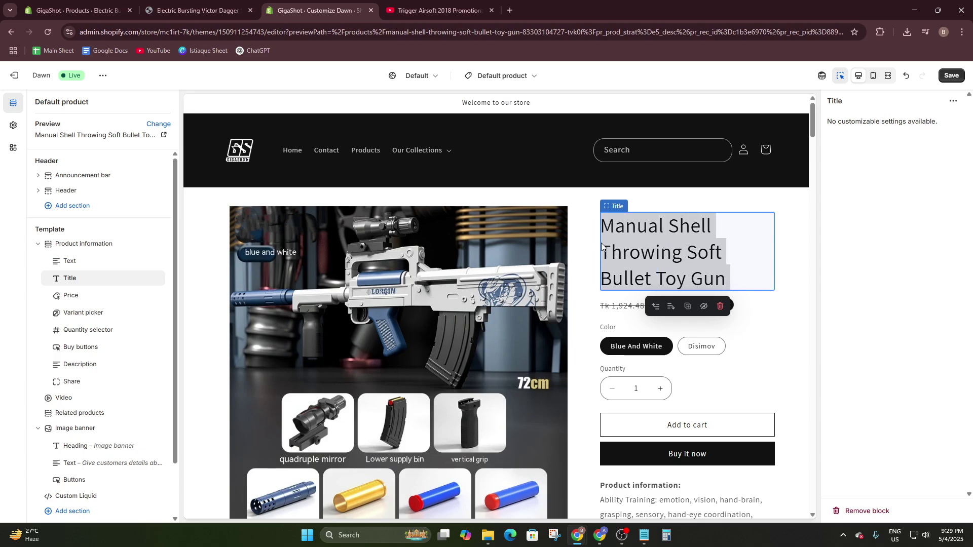
pyautogui.scroll(-15, 506, 329)
pyautogui.scroll(-15, 481, 420)
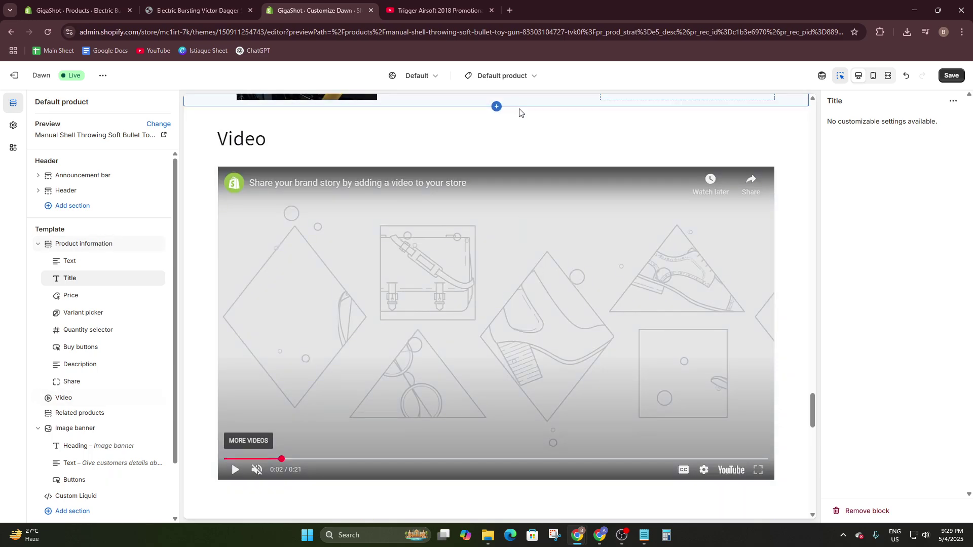
pyautogui.click(532, 142)
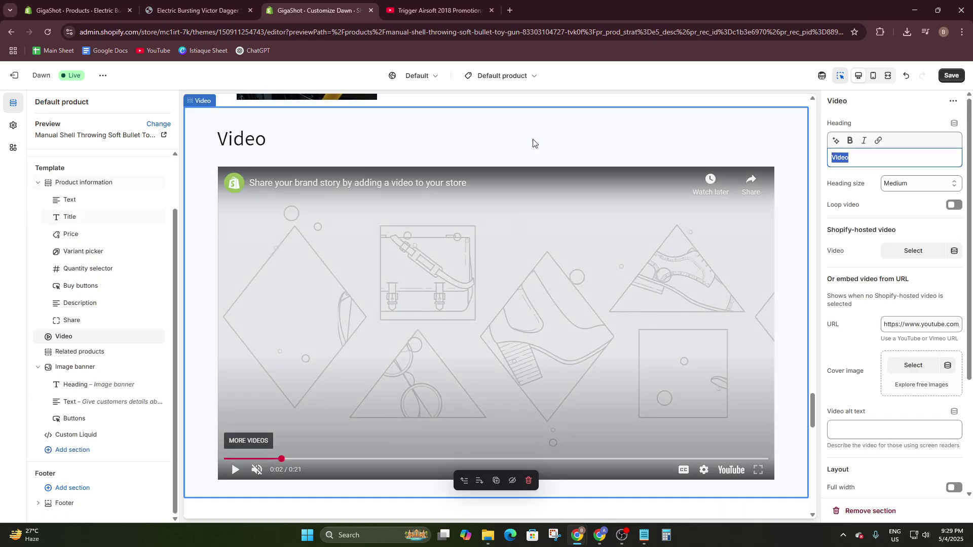
pyautogui.hotkey('ctrl', 'v')
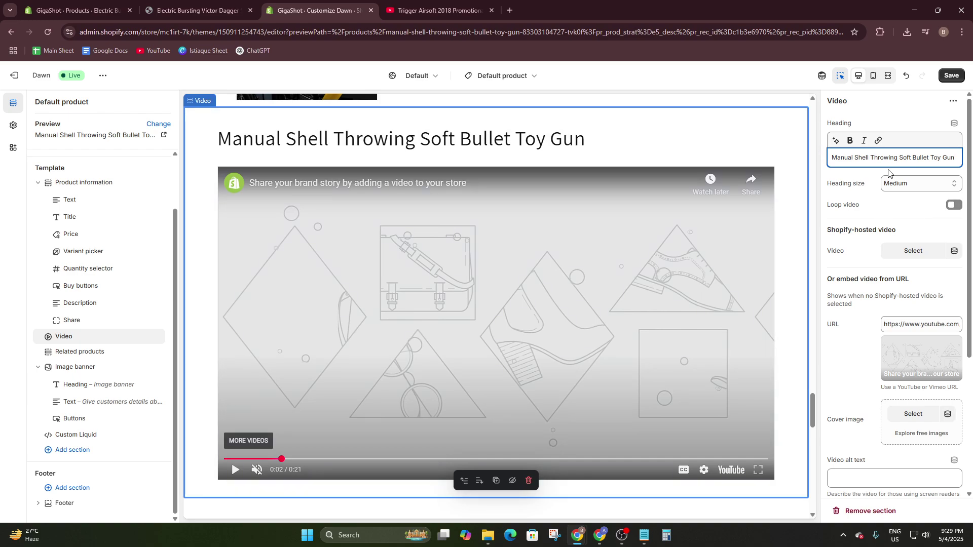
# Check the heading size options without changing the size, and turn on video looping for the Video section.
pyautogui.click(893, 185)
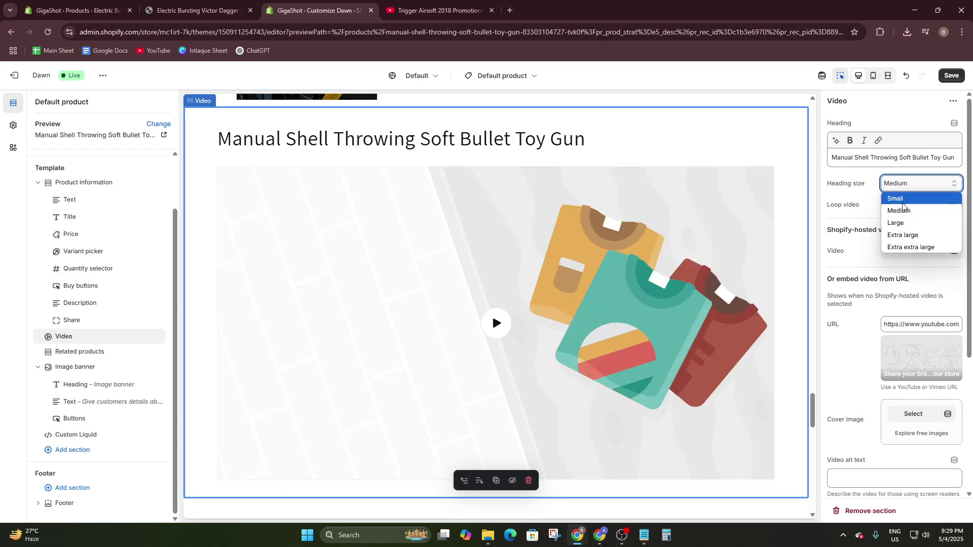
pyautogui.click(858, 215)
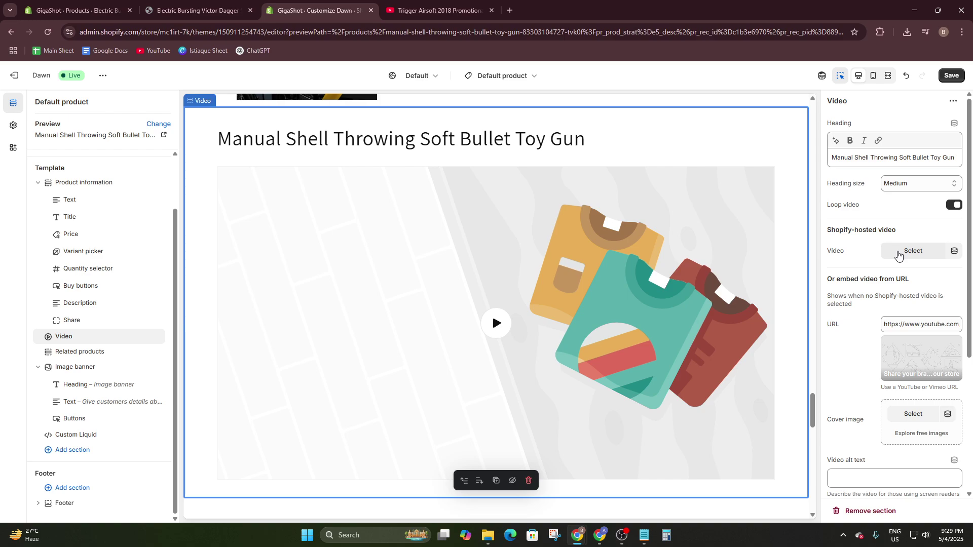
# Look through the Shopify-hosted video picker without choosing a file, and view the section's sample video on YouTube.
pyautogui.click(899, 252)
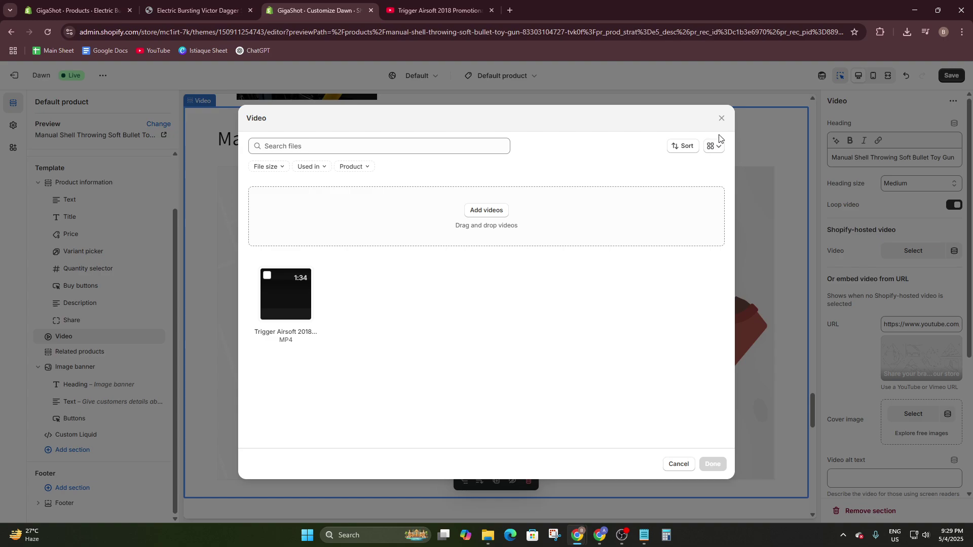
pyautogui.click(718, 119)
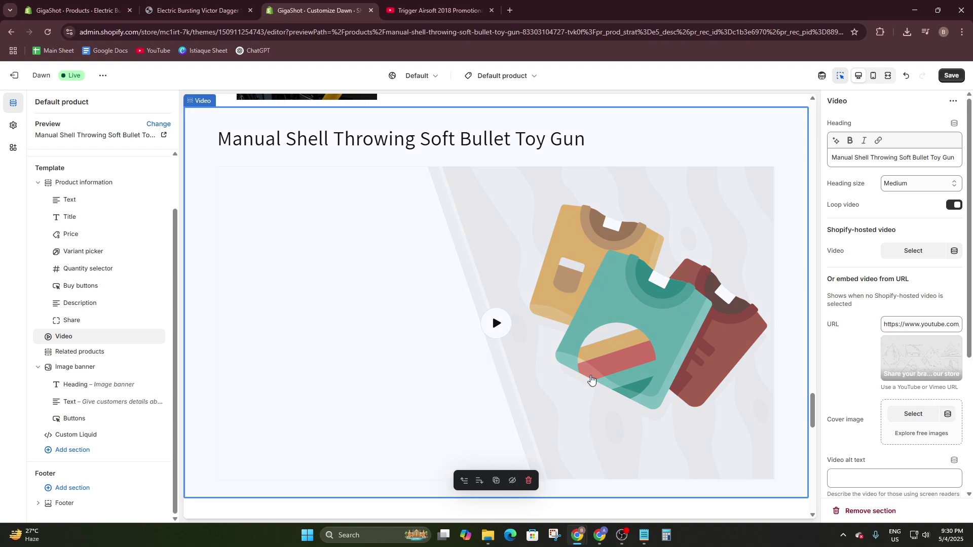
pyautogui.scroll(5, 591, 380)
pyautogui.scroll(-5, 592, 379)
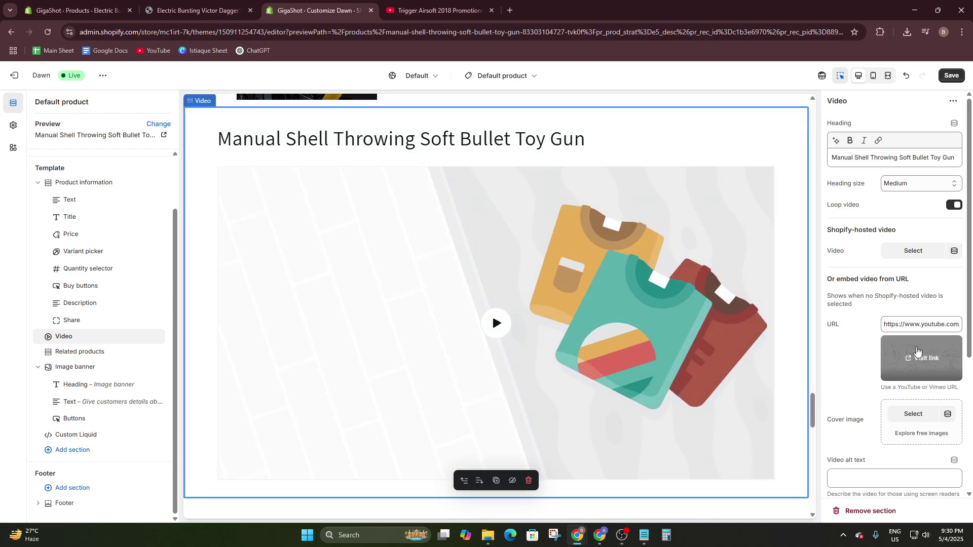
pyautogui.click(908, 360)
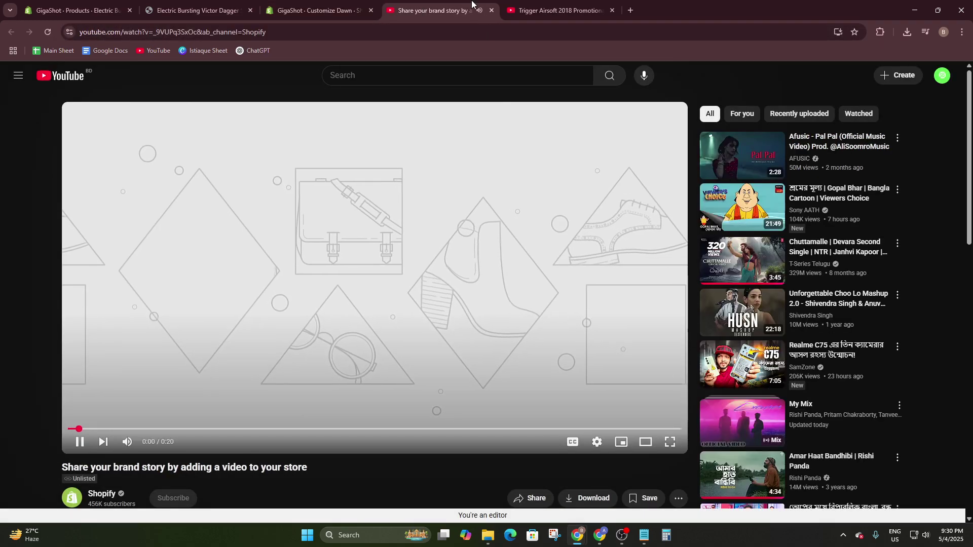
pyautogui.click(444, 169)
pyautogui.click(491, 10)
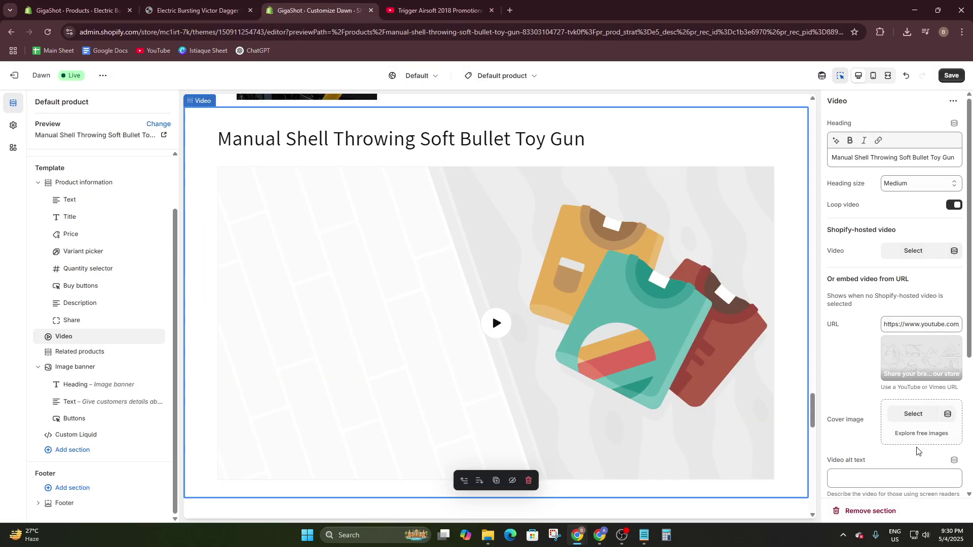
# Copy the share link of the Trigger Airsoft 2018 Promotional Video from YouTube and set it as the Video section's embed URL.
pyautogui.tripleClick(910, 326)
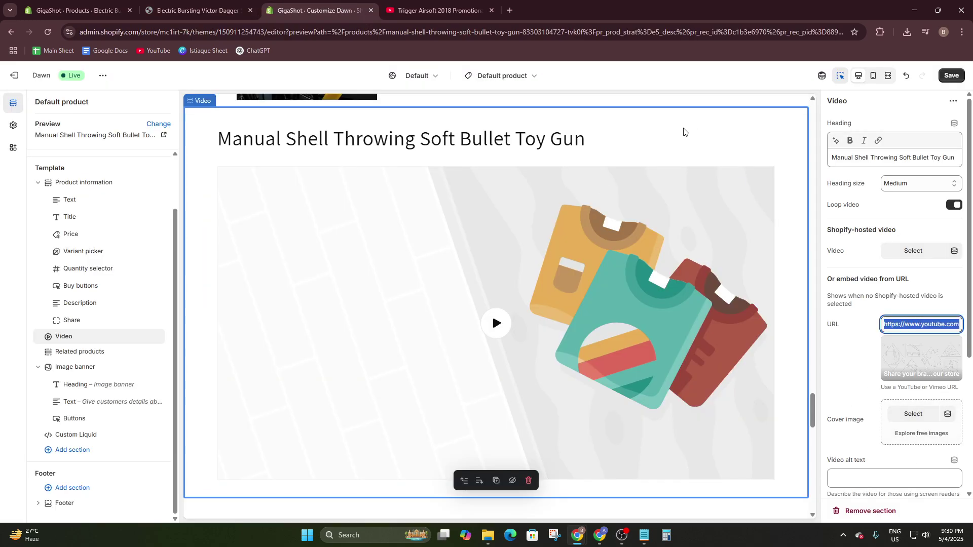
pyautogui.hotkey('ctrl', 'Tab')
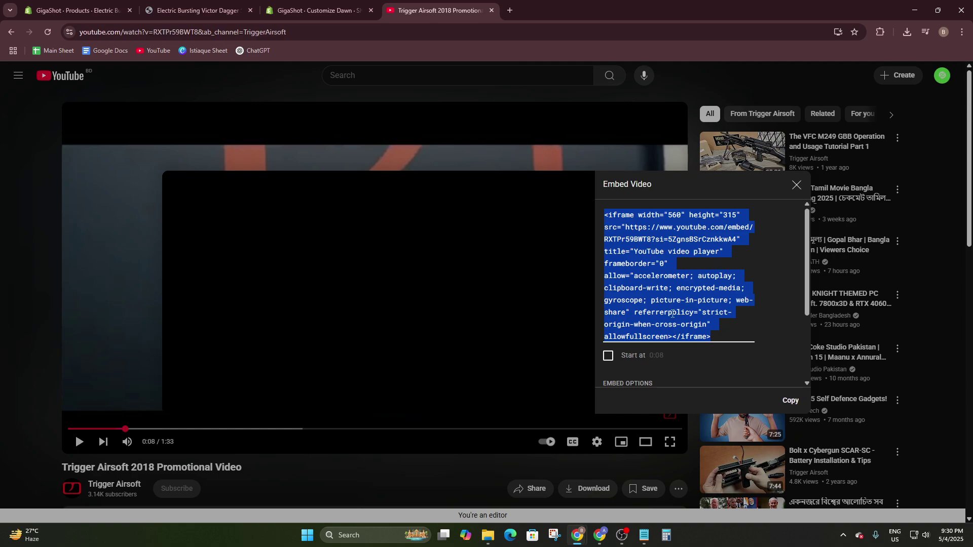
pyautogui.click(537, 486)
pyautogui.click(535, 488)
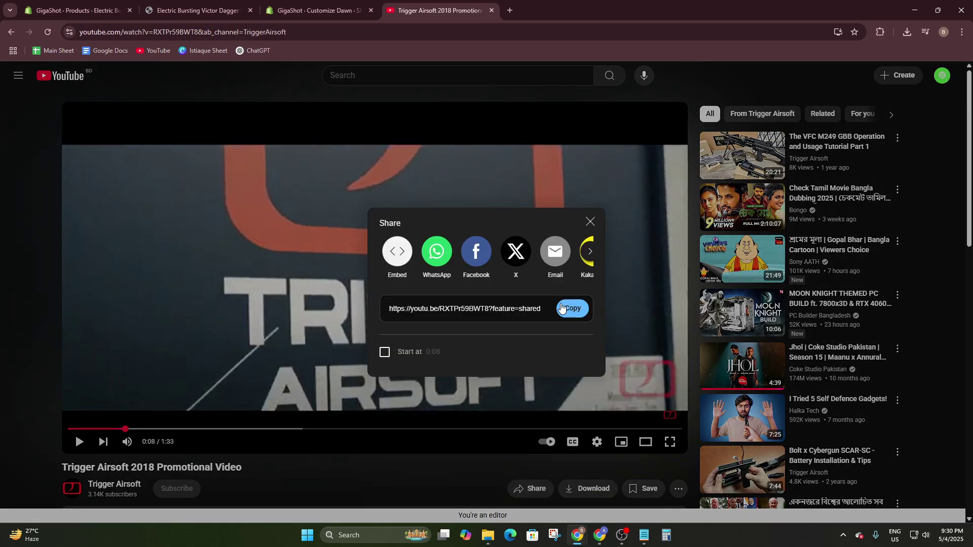
pyautogui.click(571, 308)
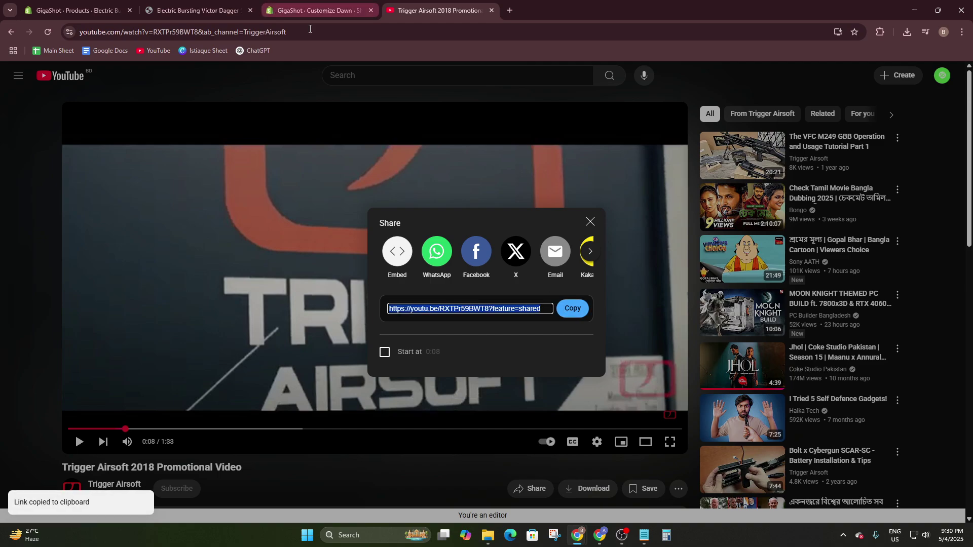
pyautogui.click(76, 10)
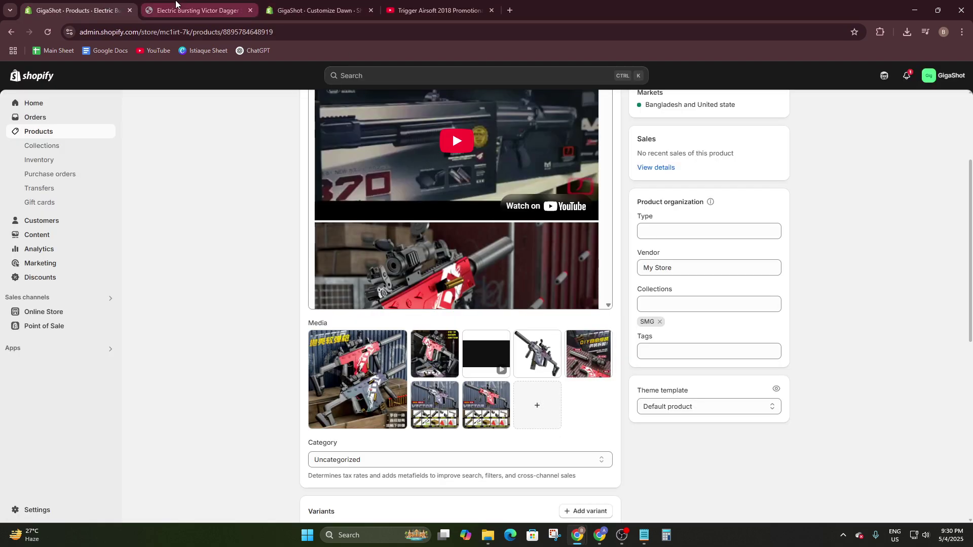
pyautogui.click(192, 10)
pyautogui.click(306, 5)
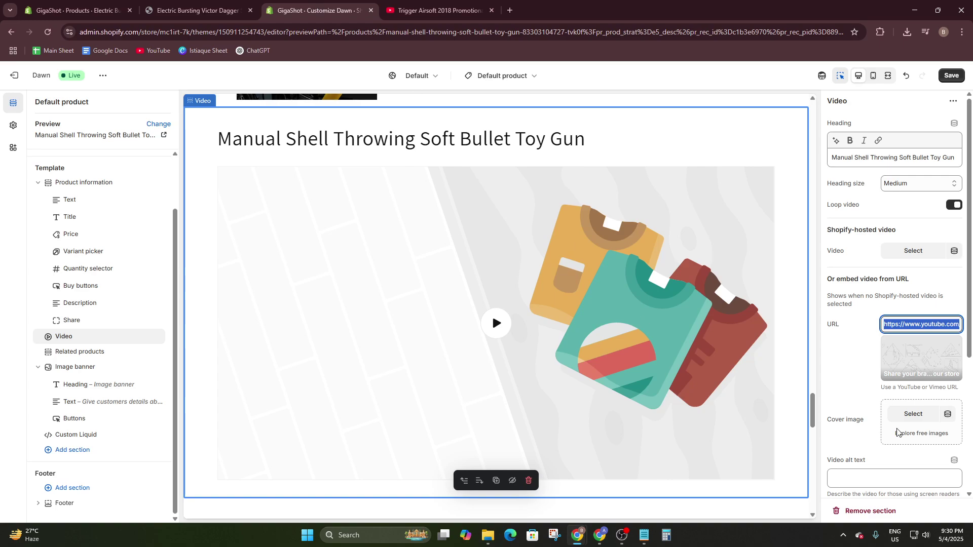
pyautogui.hotkey('ctrl', 'v')
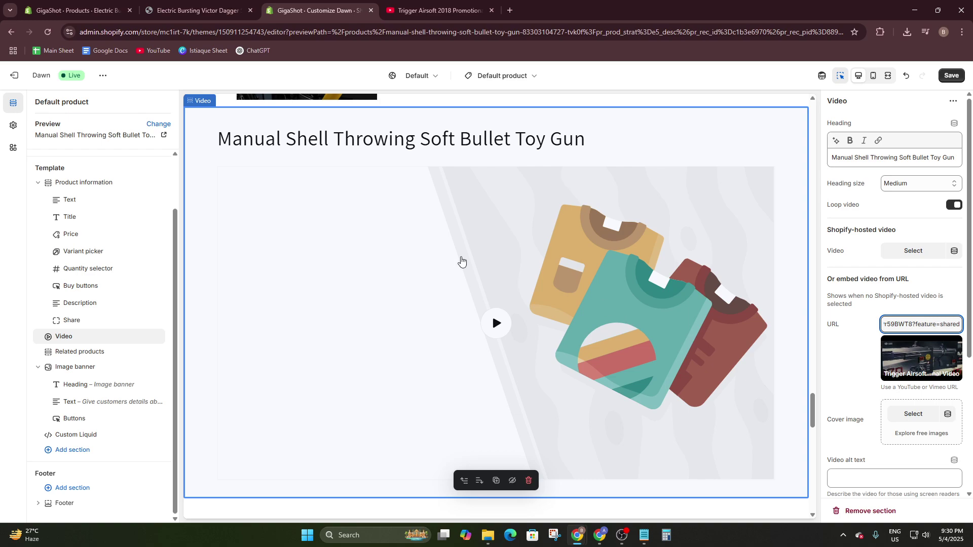
# Set the Video section's cover image to the red Vector gun WEBP file starting with S80d6ccf62c4c4c and check it in the preview.
pyautogui.moveTo(919, 361)
pyautogui.click(913, 414)
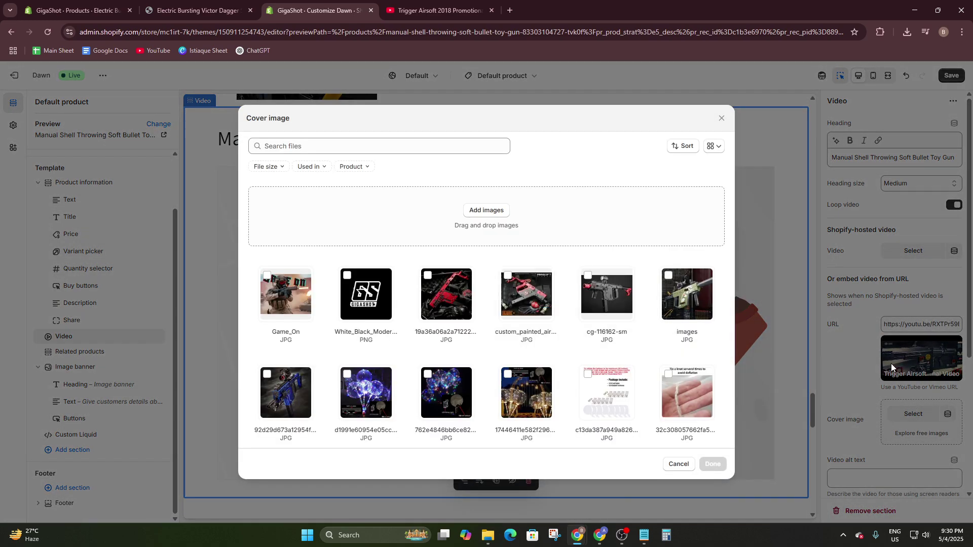
pyautogui.scroll(-3, 571, 310)
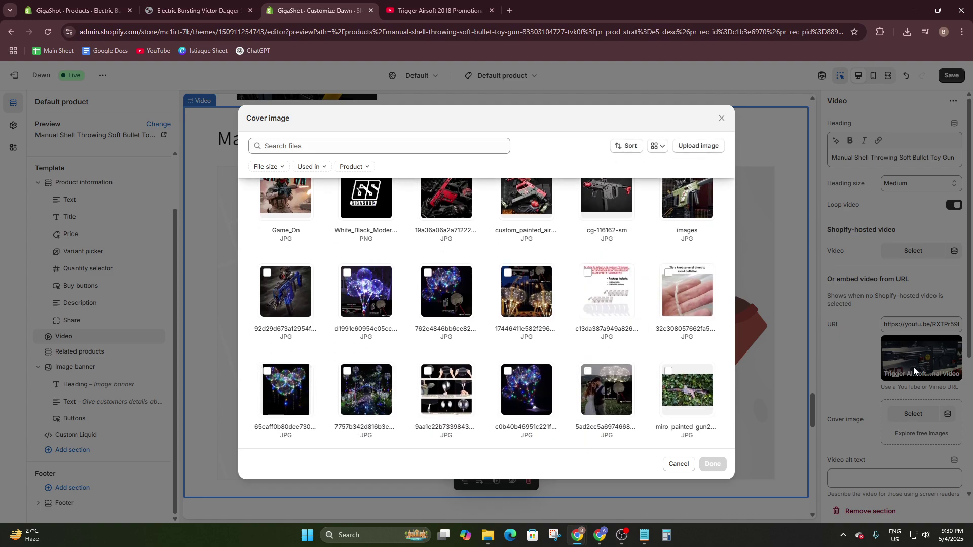
pyautogui.scroll(-4, 691, 369)
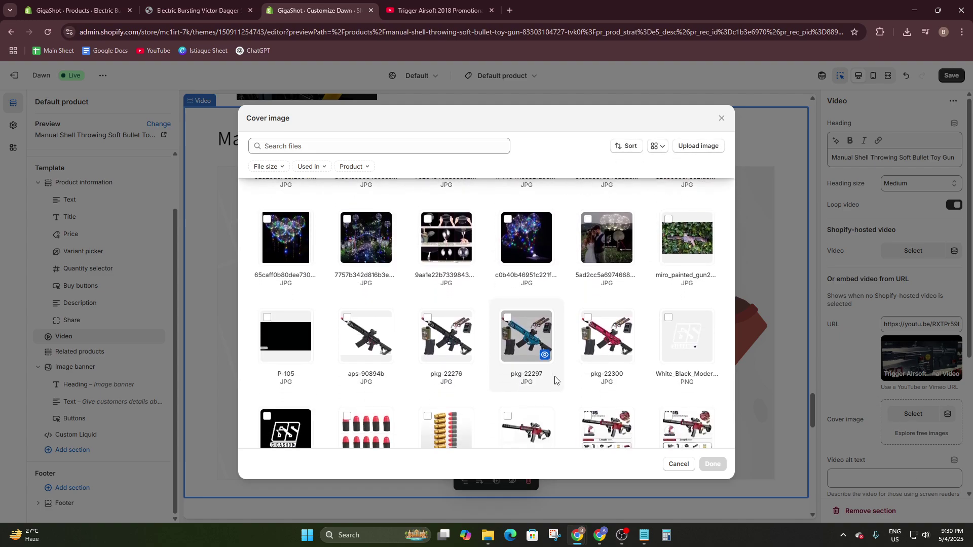
pyautogui.scroll(2, 556, 380)
pyautogui.scroll(-12, 537, 355)
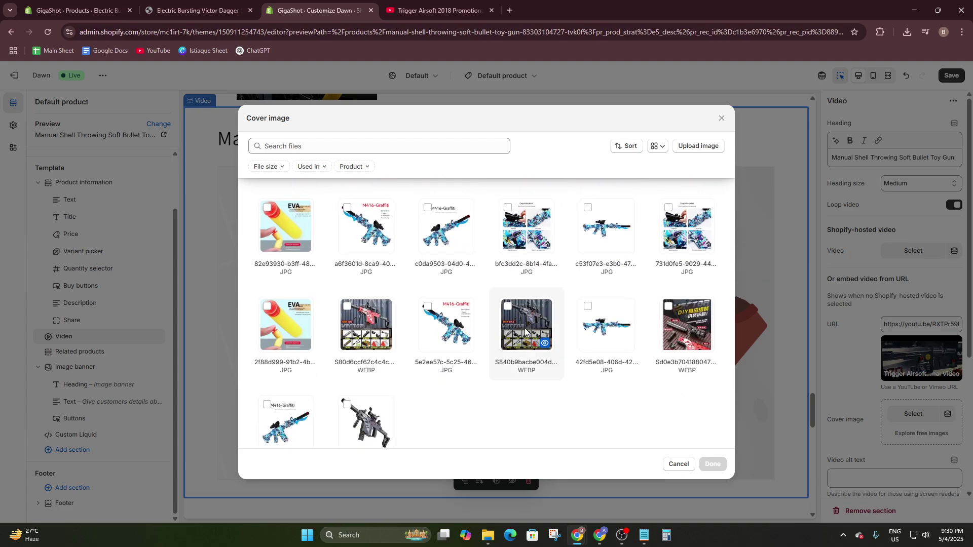
pyautogui.scroll(2, 465, 329)
pyautogui.scroll(-2, 465, 328)
pyautogui.scroll(5, 467, 330)
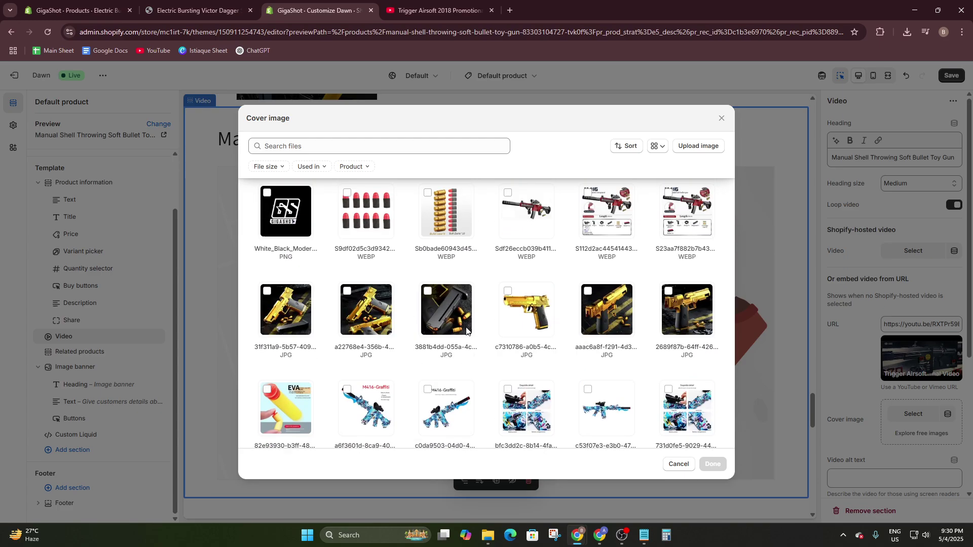
pyautogui.scroll(-4, 467, 331)
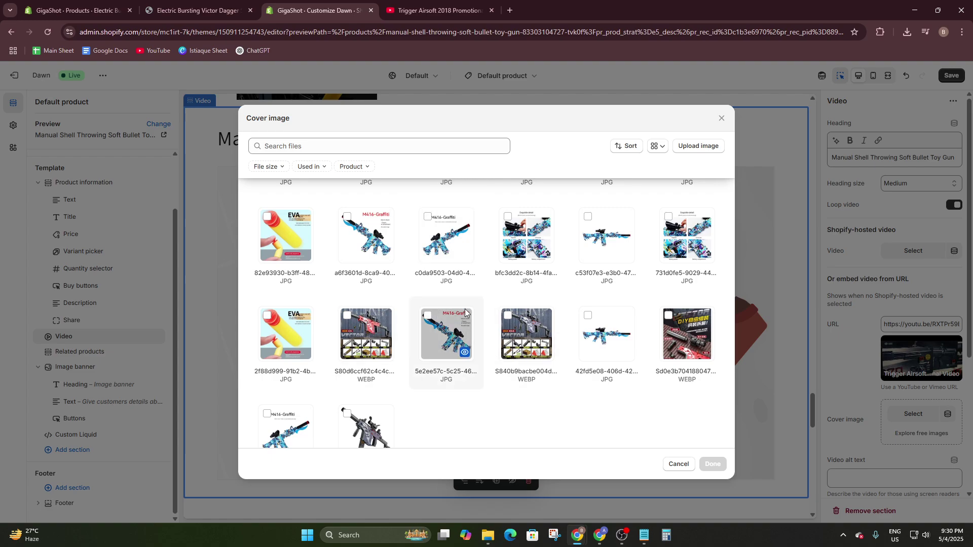
pyautogui.scroll(10, 466, 310)
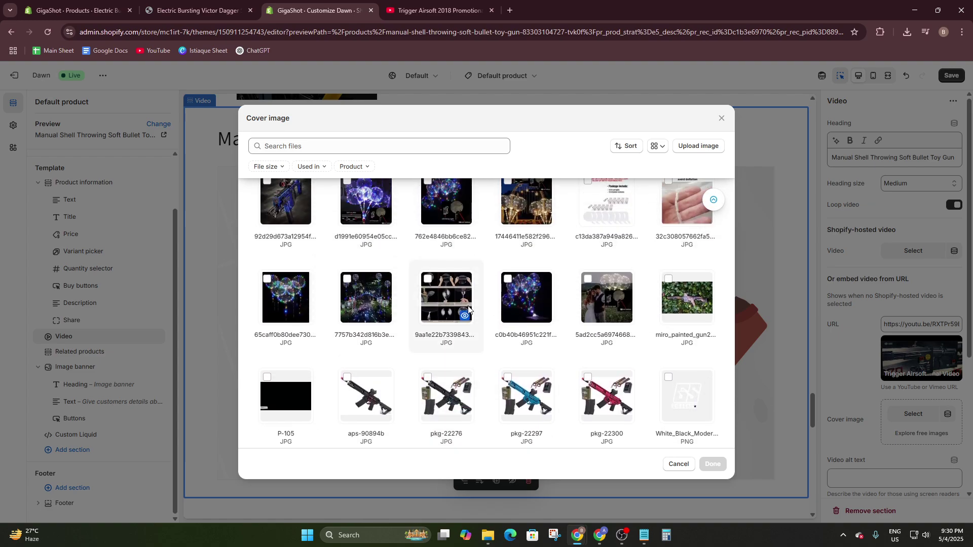
pyautogui.scroll(-10, 468, 308)
pyautogui.click(366, 325)
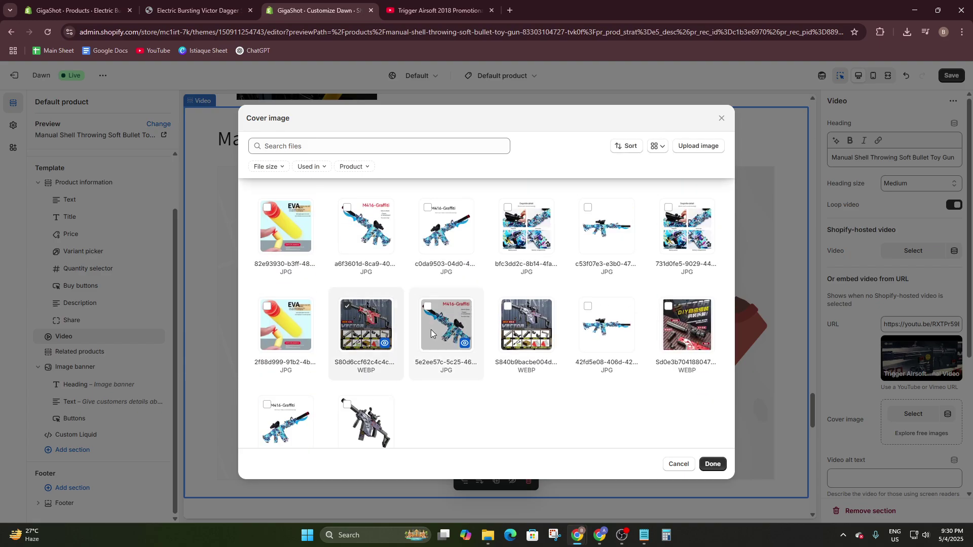
pyautogui.click(712, 465)
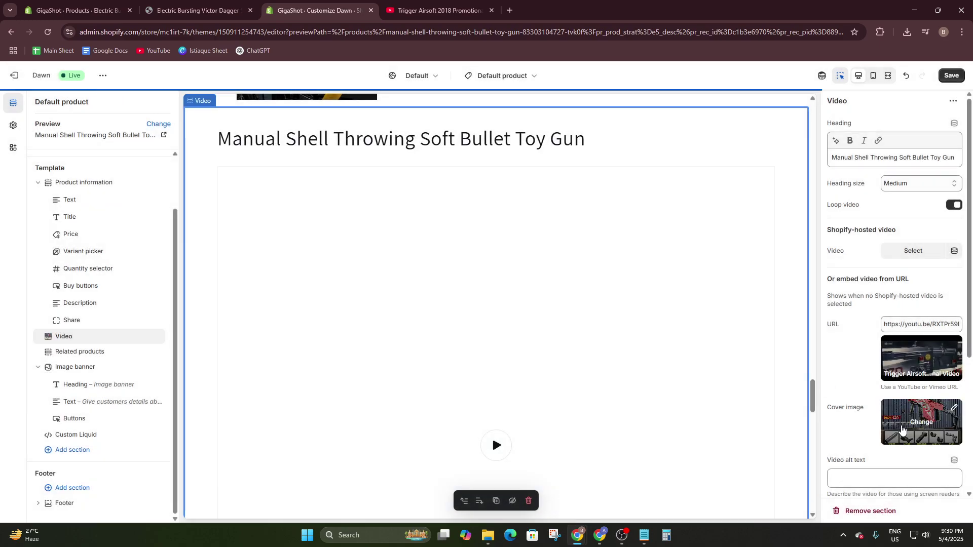
pyautogui.scroll(-5, 581, 336)
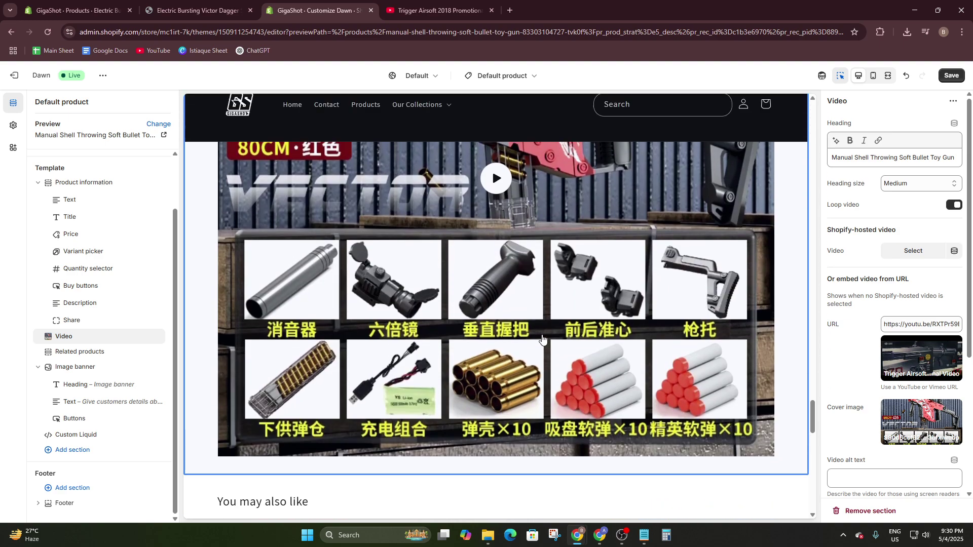
# Set the Video section's alt text to "airsoft gun".
pyautogui.scroll(7, 542, 338)
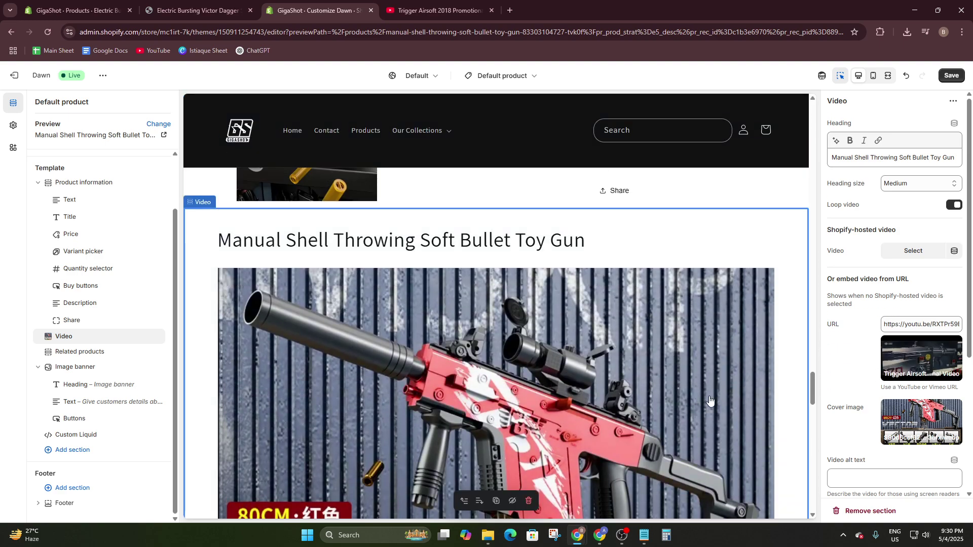
pyautogui.scroll(-5, 479, 304)
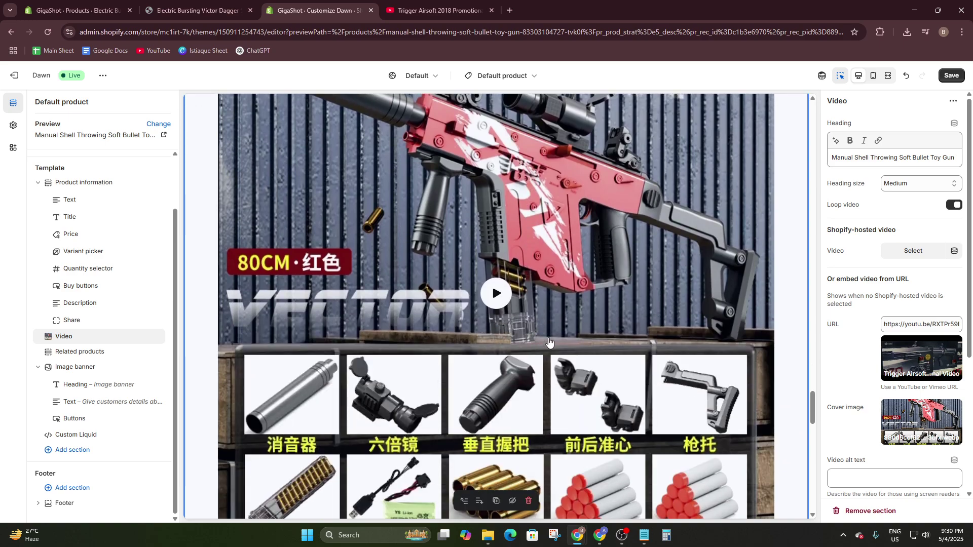
pyautogui.scroll(2, 549, 343)
pyautogui.scroll(-3, 760, 381)
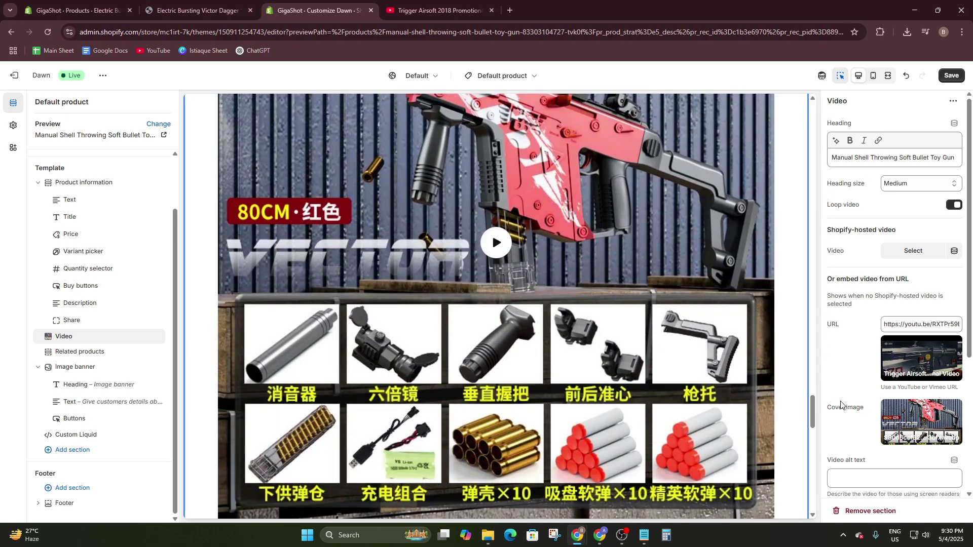
pyautogui.scroll(-2, 855, 412)
pyautogui.click(847, 378)
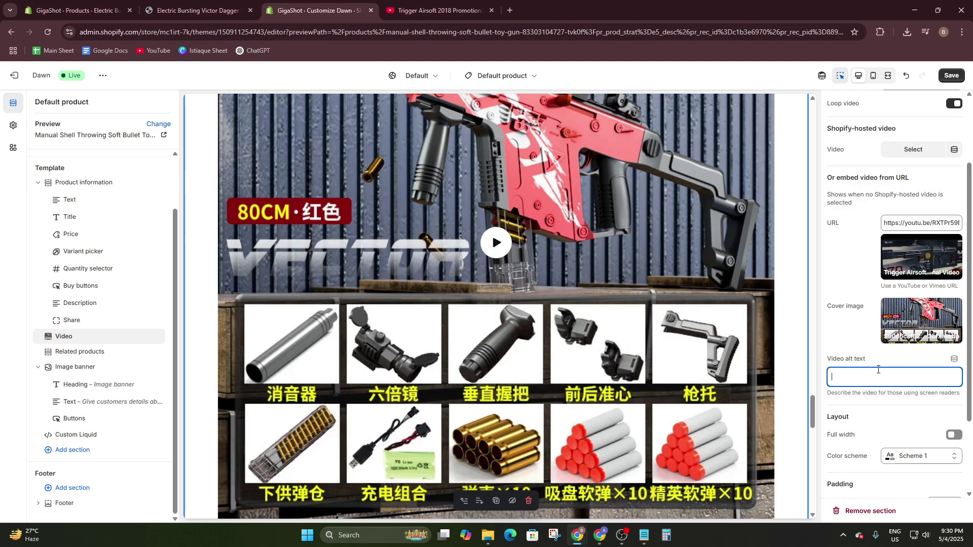
pyautogui.write('airsoft')
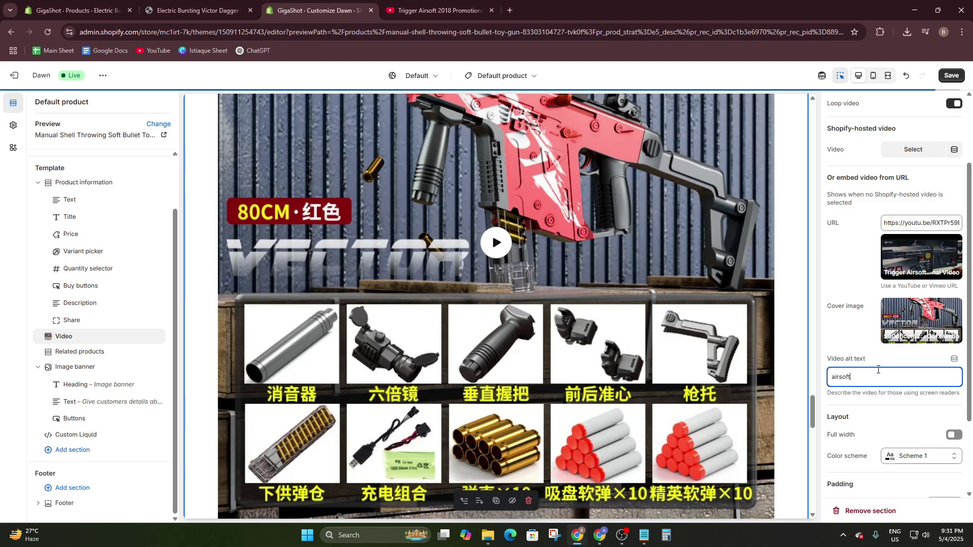
pyautogui.write(' g')
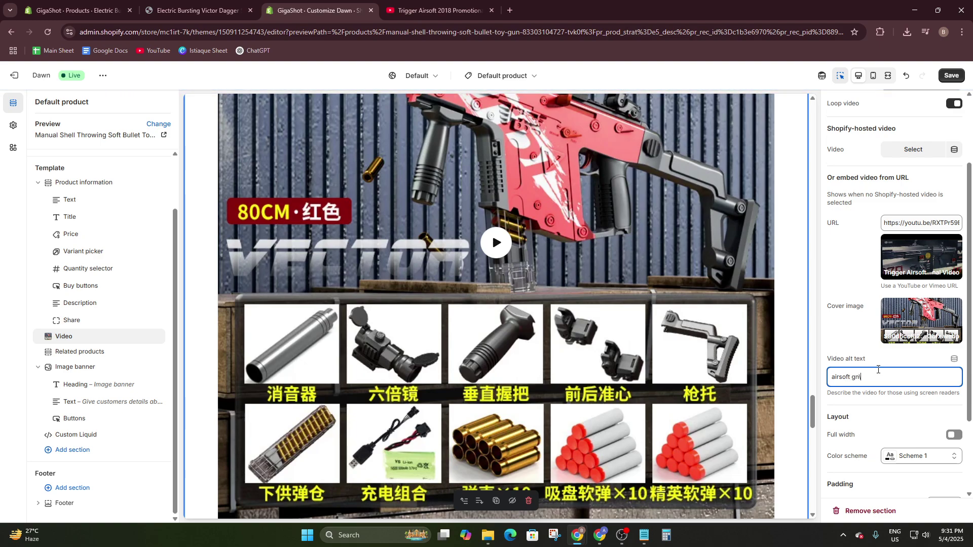
pyautogui.write('un')
pyautogui.click(894, 412)
# Review the Video section's layout and padding settings without changing them, and save the product template.
pyautogui.scroll(-1, 884, 433)
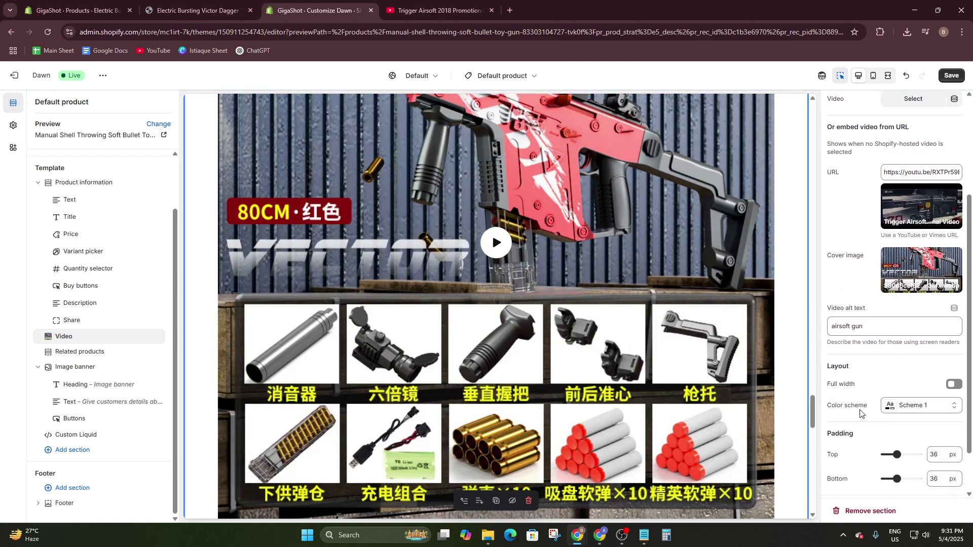
pyautogui.scroll(-1, 873, 410)
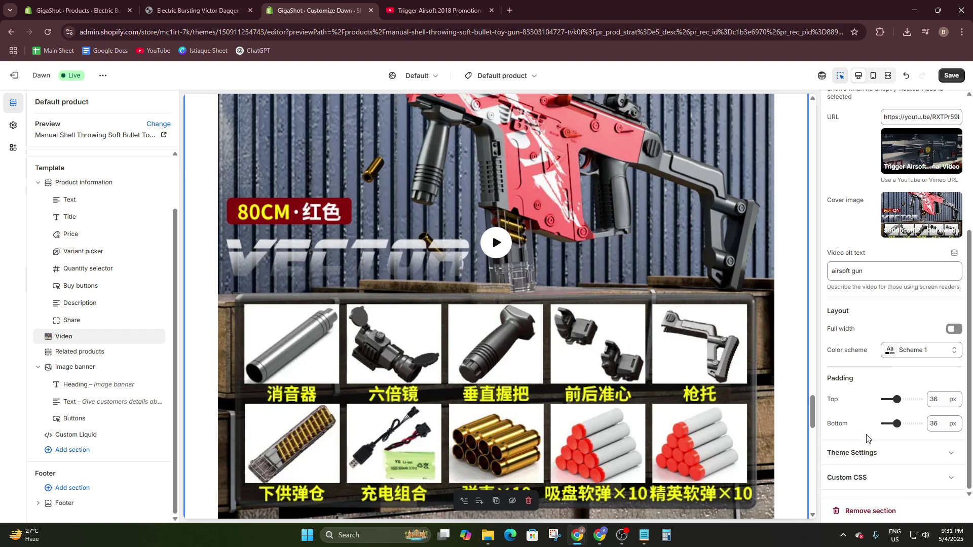
pyautogui.scroll(-2, 843, 442)
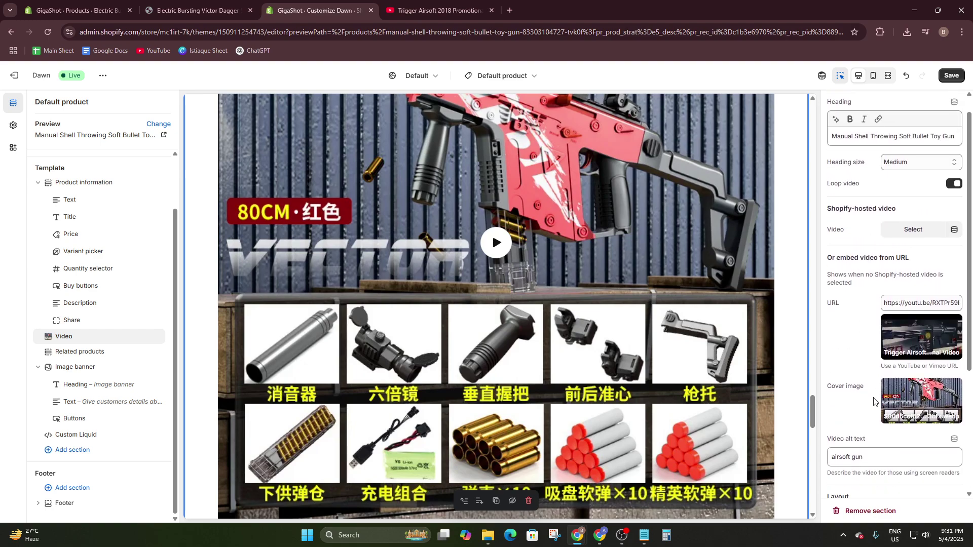
pyautogui.scroll(2, 844, 395)
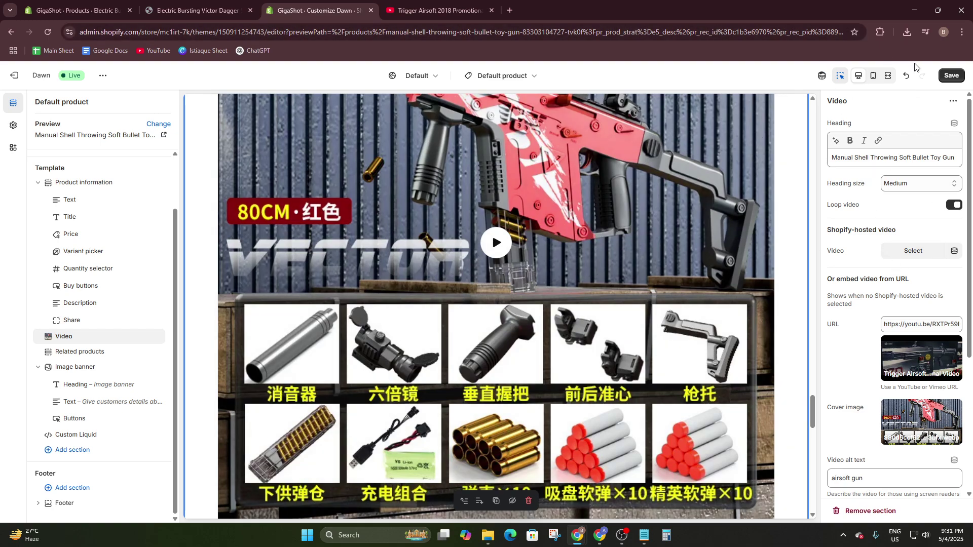
pyautogui.click(951, 76)
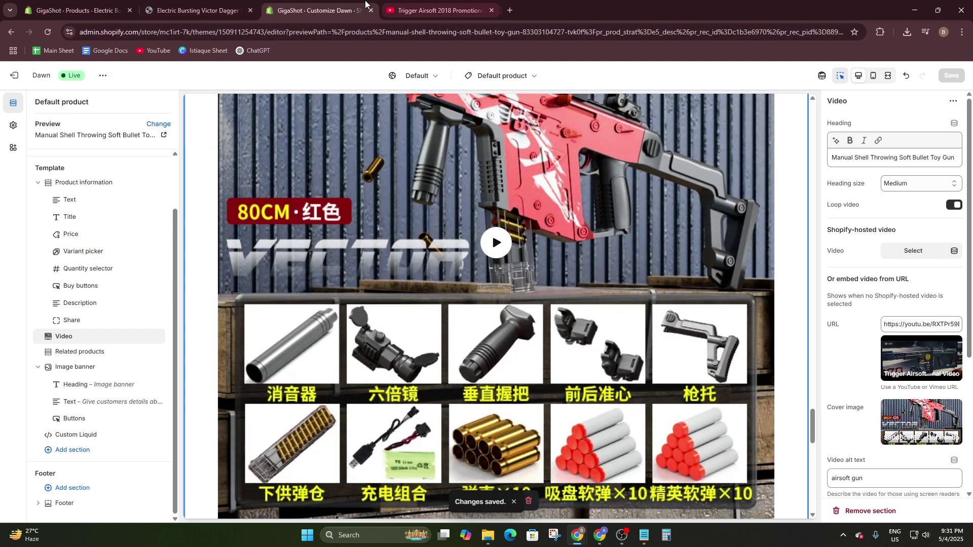
# Switch to the storefront page of the Electric Bursting Victor Dagger product and look for the Video section below the product information.
pyautogui.click(201, 6)
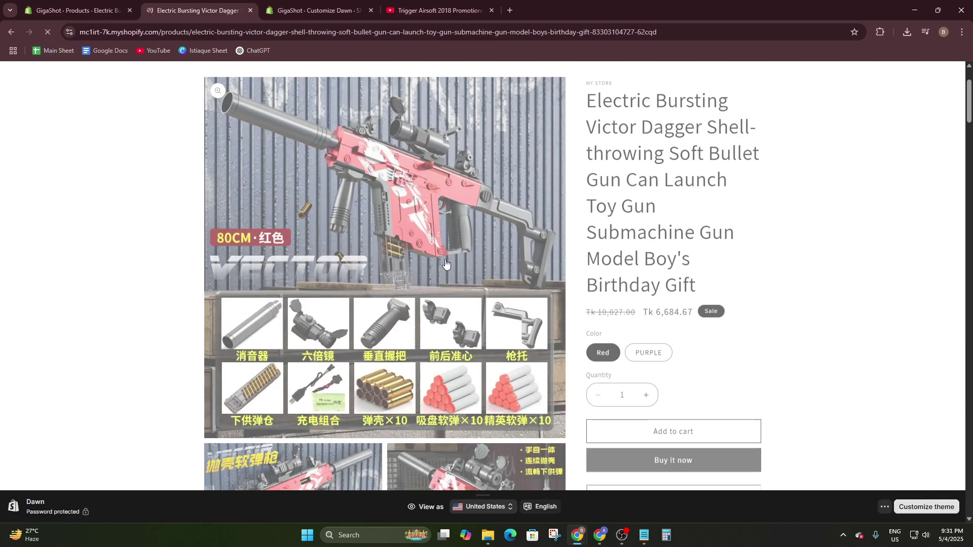
pyautogui.scroll(-10, 389, 254)
pyautogui.scroll(-10, 248, 420)
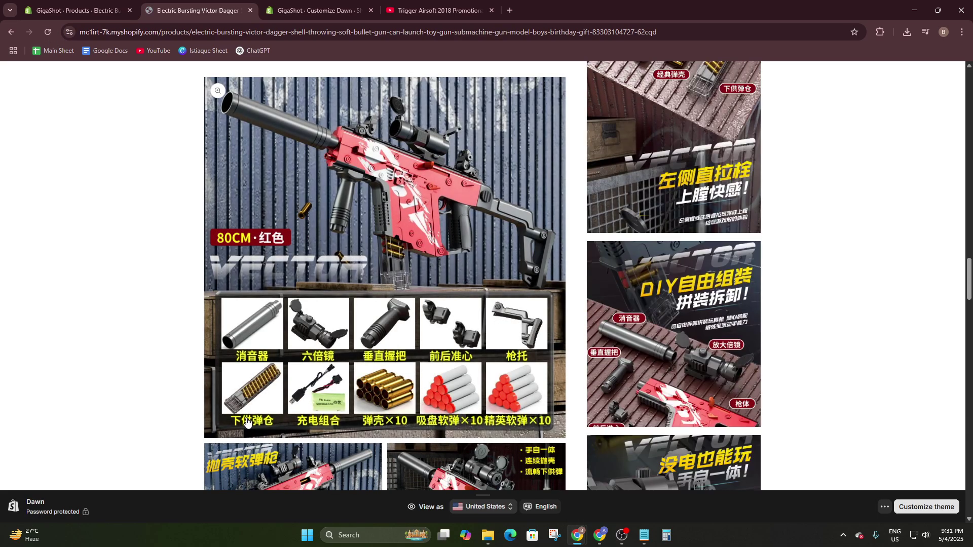
pyautogui.scroll(5, 252, 417)
pyautogui.scroll(1, 355, 350)
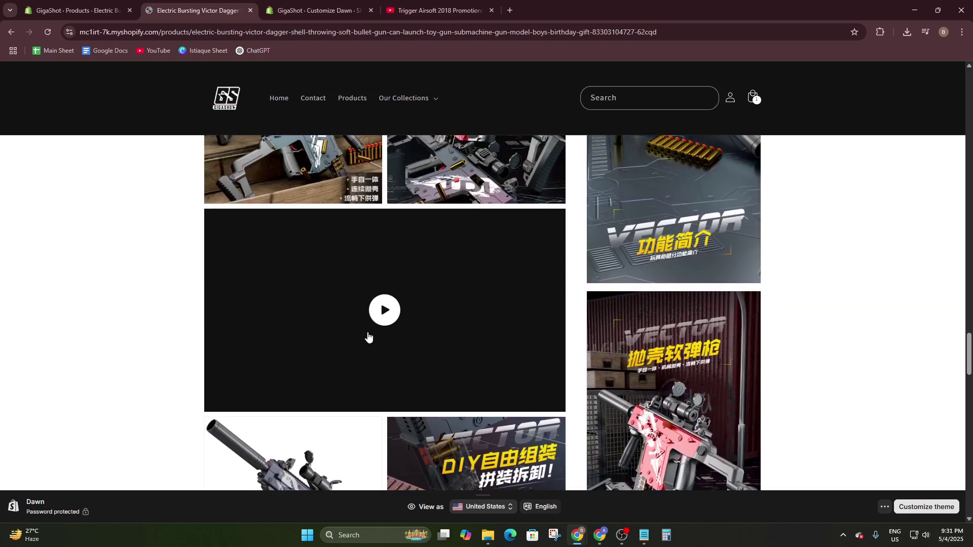
pyautogui.scroll(-14, 369, 336)
pyautogui.scroll(5, 461, 326)
pyautogui.scroll(5, 361, 261)
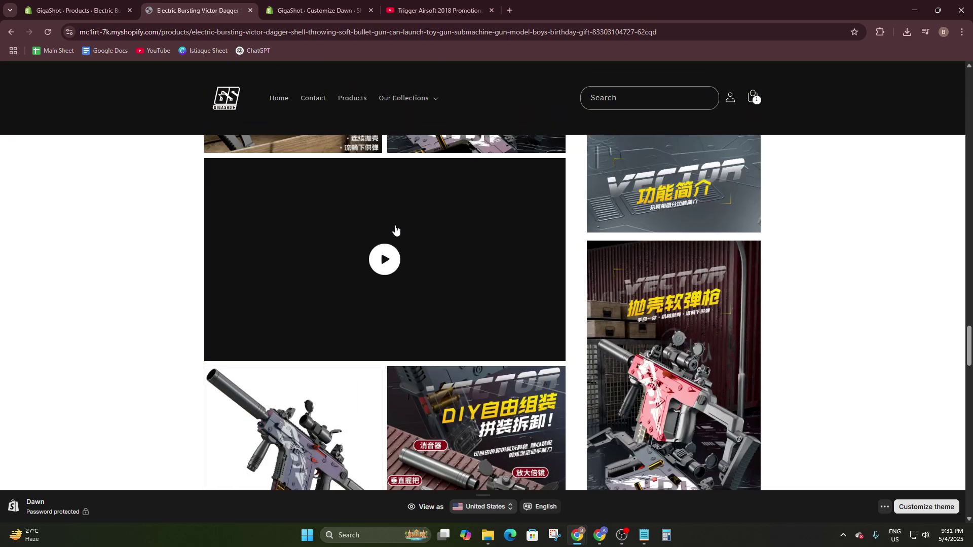
pyautogui.scroll(-5, 399, 278)
pyautogui.scroll(-9, 424, 315)
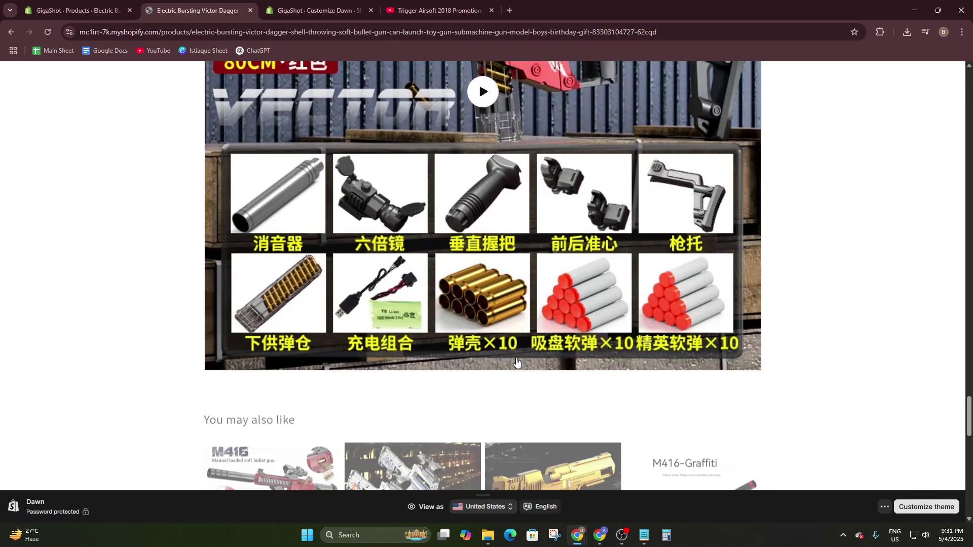
# Play the Video section's embedded YouTube video on the storefront page briefly and pause it.
pyautogui.scroll(4, 476, 281)
pyautogui.click(483, 253)
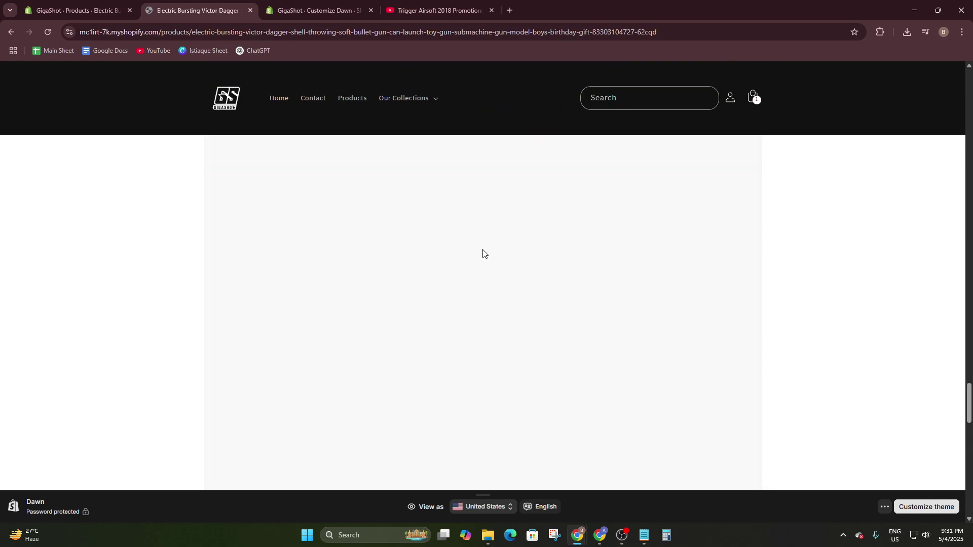
pyautogui.scroll(-2, 740, 312)
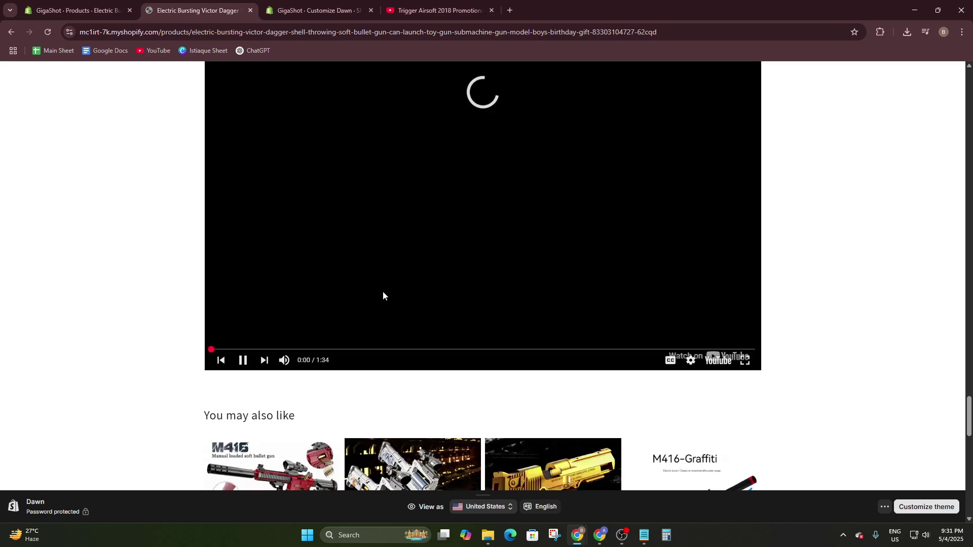
pyautogui.scroll(2, 507, 329)
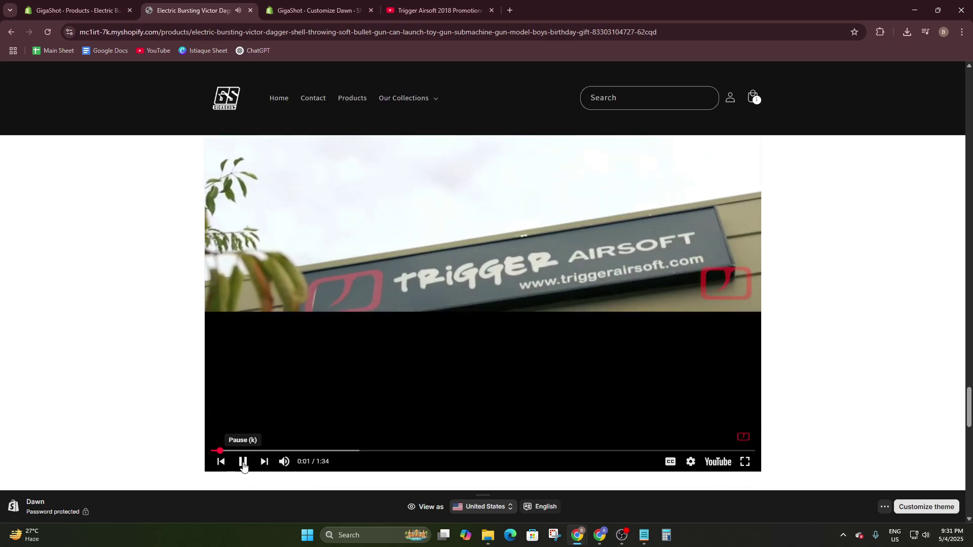
pyautogui.click(242, 462)
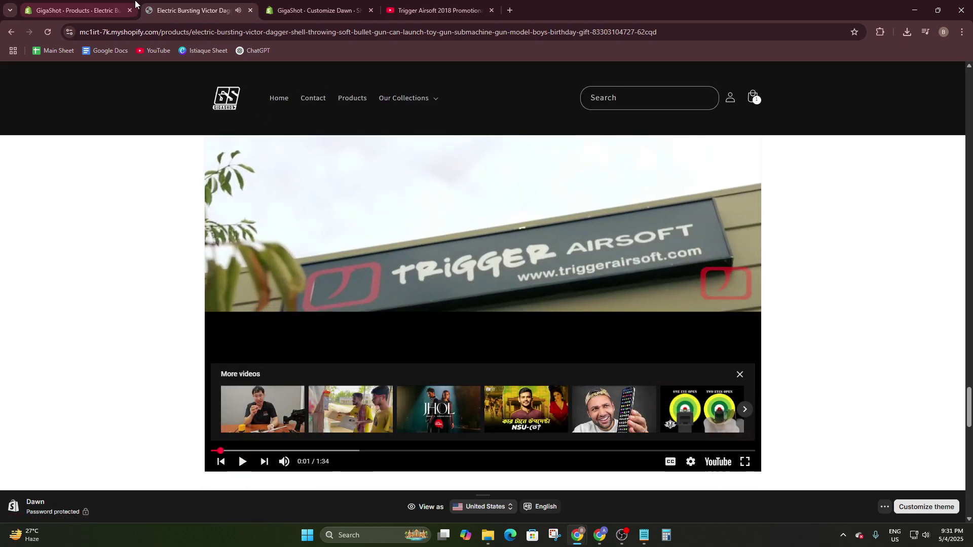
pyautogui.click(76, 10)
pyautogui.scroll(-4, 490, 350)
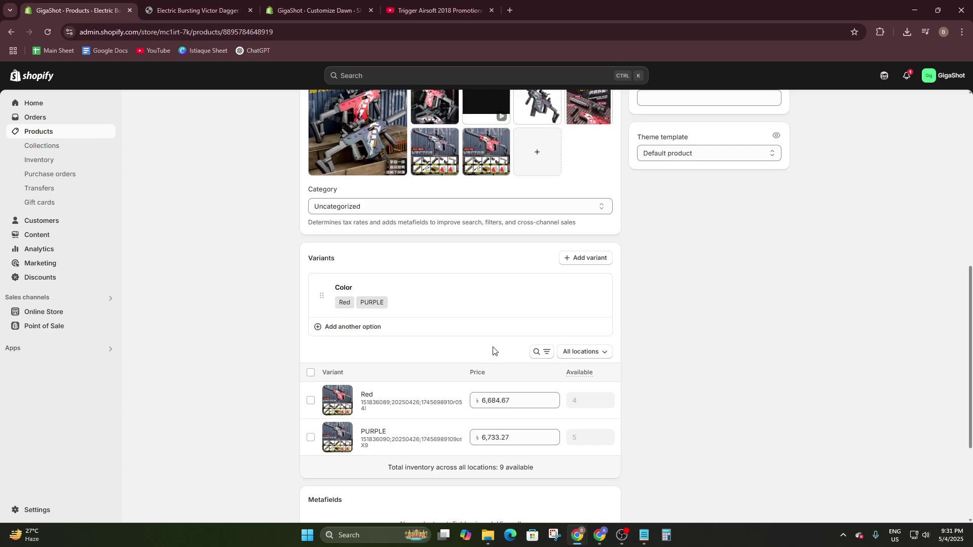
pyautogui.scroll(4, 452, 181)
pyautogui.scroll(-2, 494, 387)
pyautogui.scroll(-5, 493, 388)
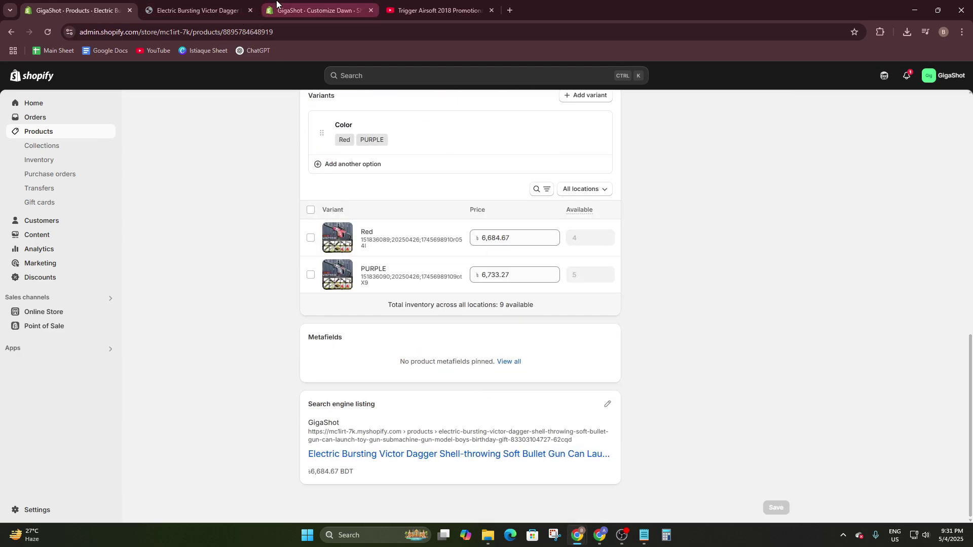
# Return to the theme editor, clear the Video section's embed URL and select the Trigger Airsoft 2018 MP4 as its Shopify-hosted video.
pyautogui.click(317, 10)
pyautogui.scroll(1, 566, 347)
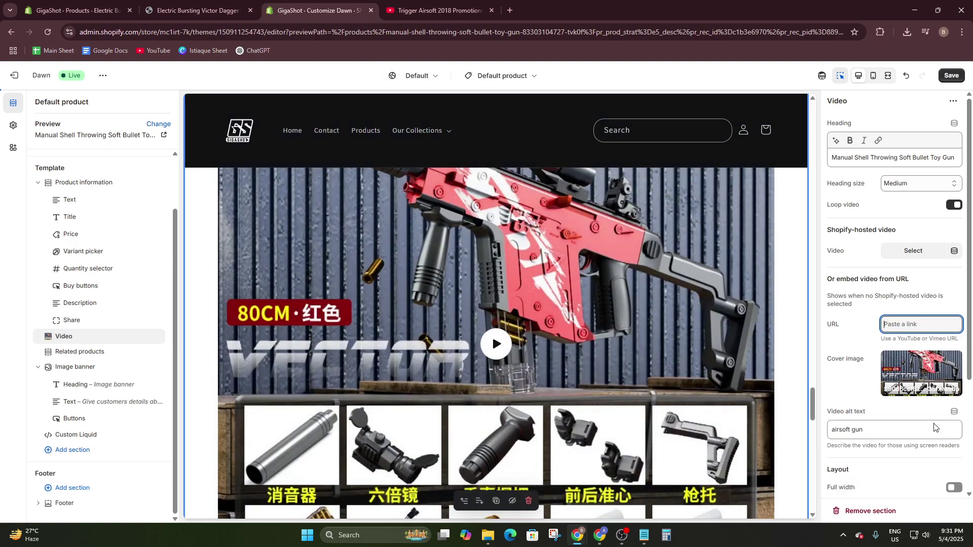
pyautogui.moveTo(903, 375)
pyautogui.click(916, 250)
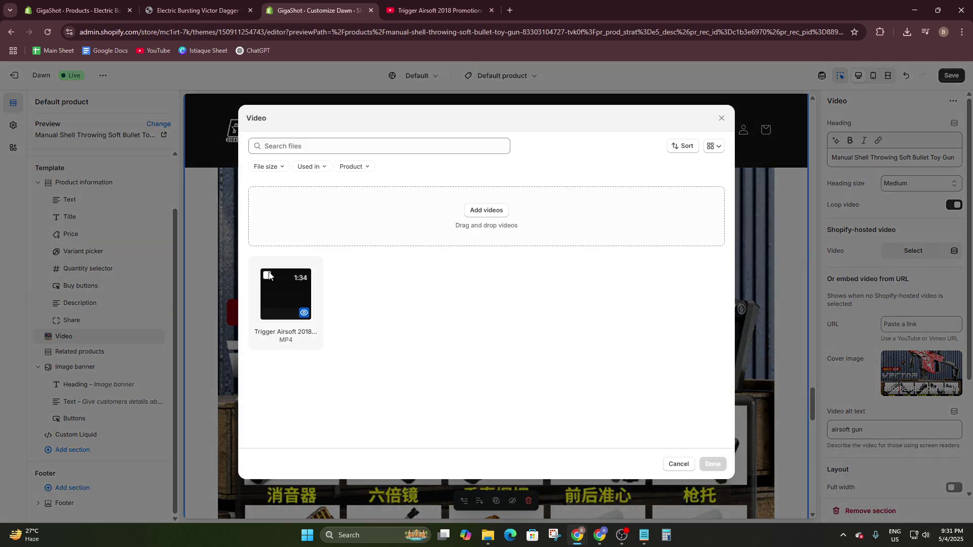
pyautogui.click(723, 469)
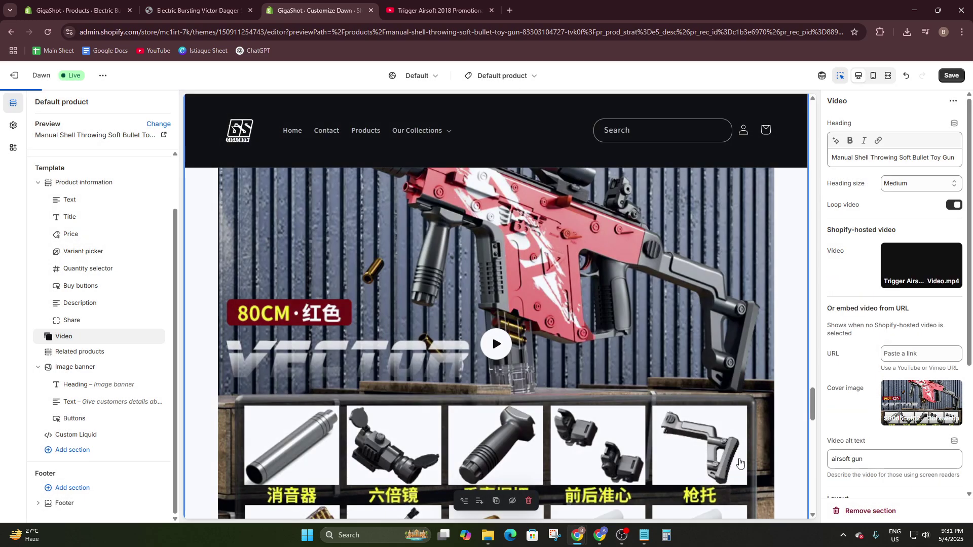
pyautogui.scroll(-5, 636, 339)
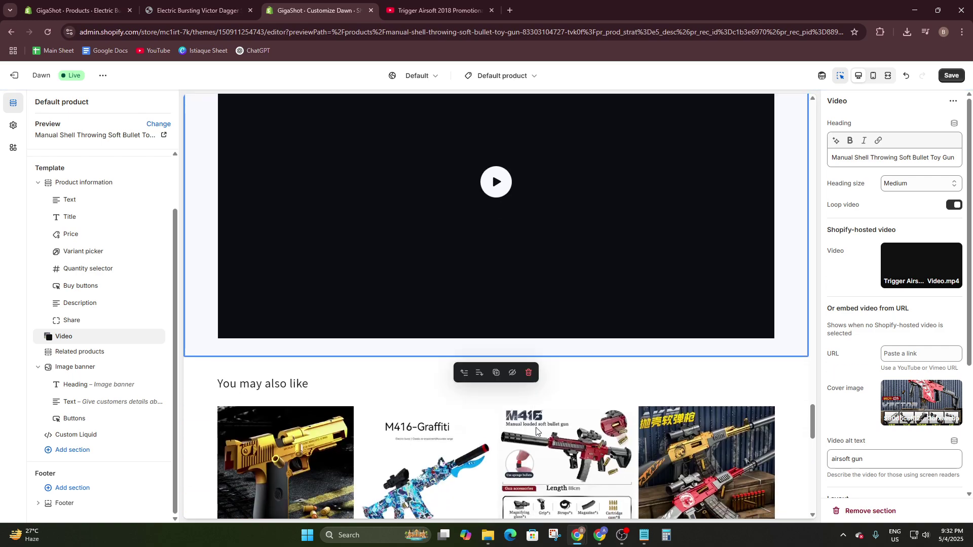
pyautogui.click(537, 431)
pyautogui.rightClick(476, 217)
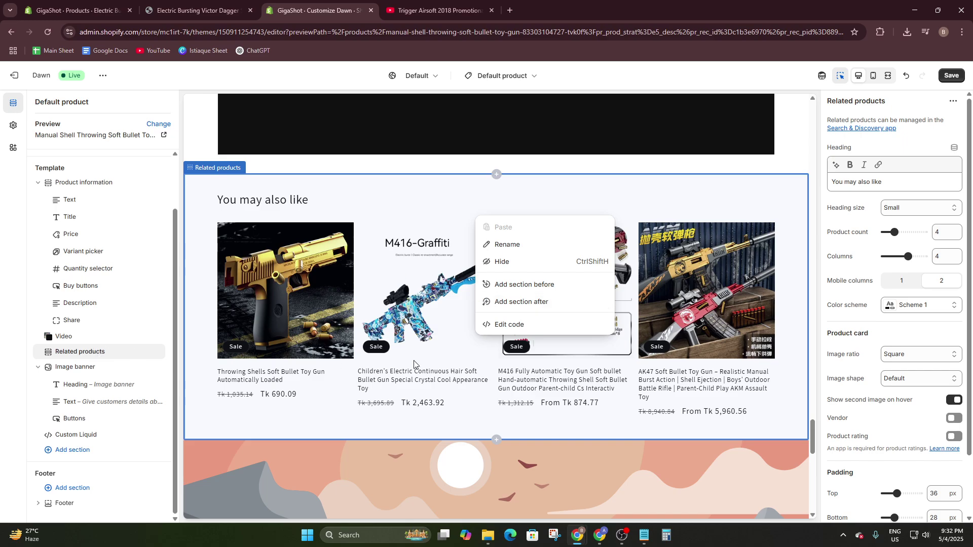
pyautogui.press('Escape')
pyautogui.scroll(5, 789, 258)
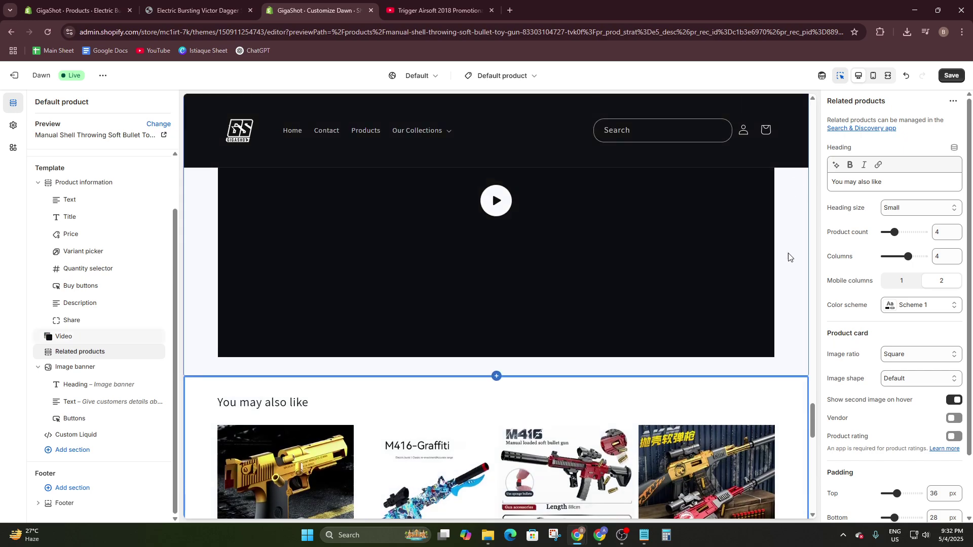
# Reselect the red Vector gun WEBP file starting with S80d6ccf62c4c4c as the Video section's cover image and check it in the preview.
pyautogui.click(794, 291)
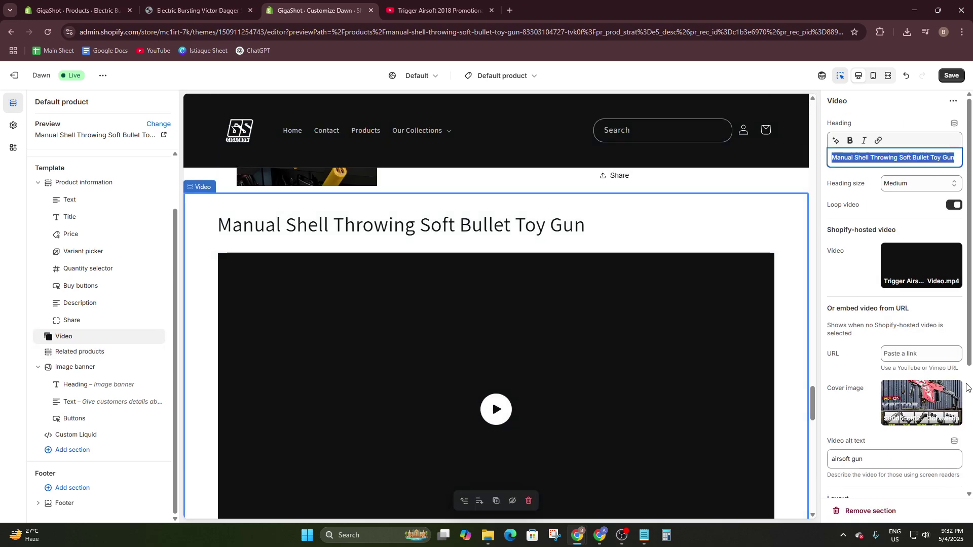
pyautogui.click(948, 394)
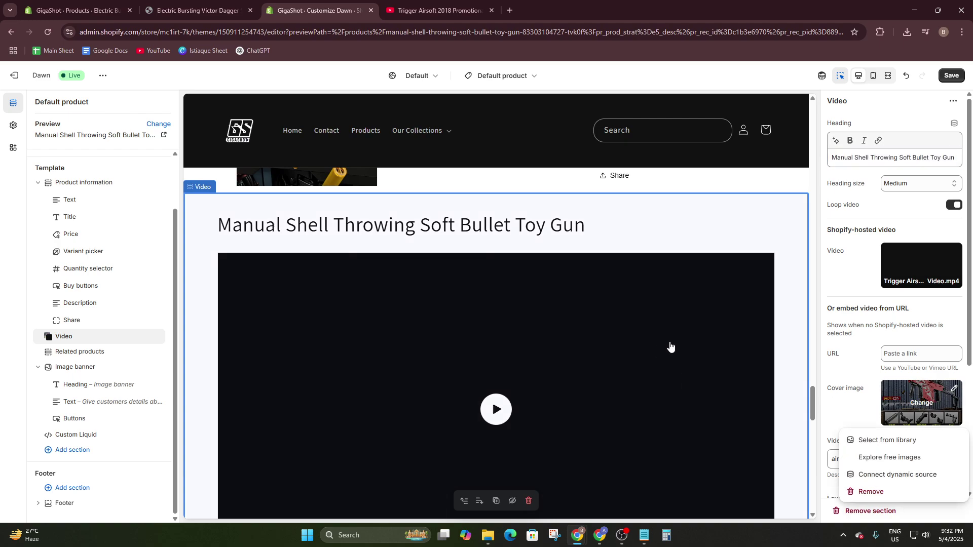
pyautogui.click(886, 440)
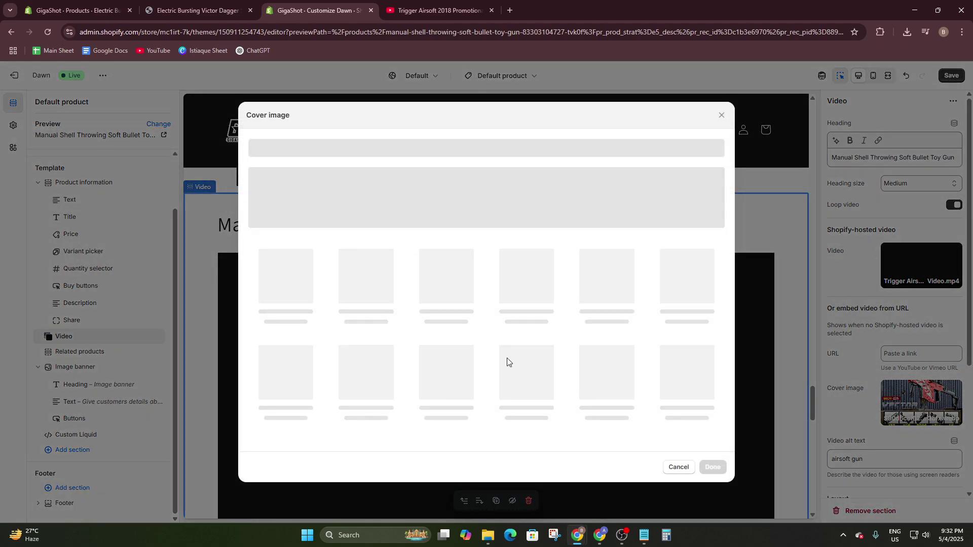
pyautogui.scroll(-10, 492, 346)
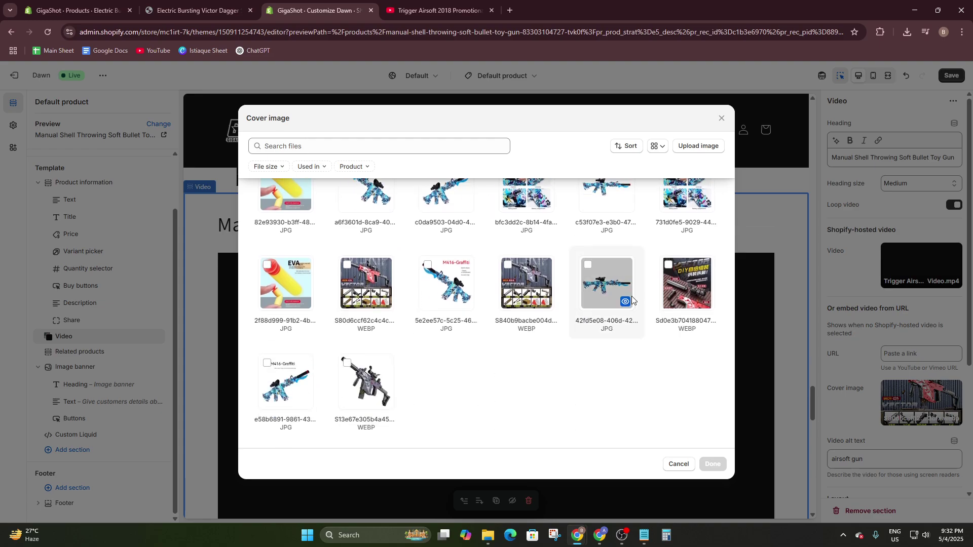
pyautogui.click(347, 264)
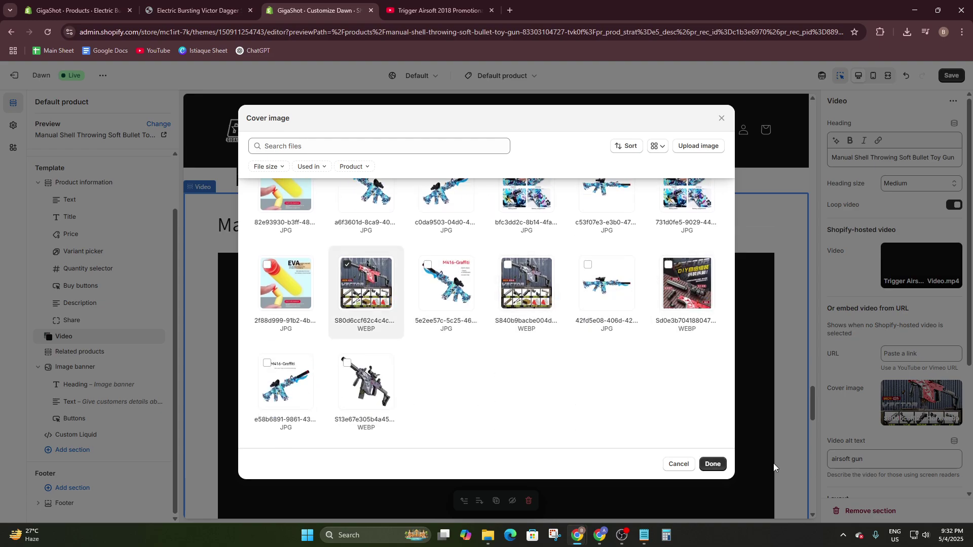
pyautogui.click(718, 469)
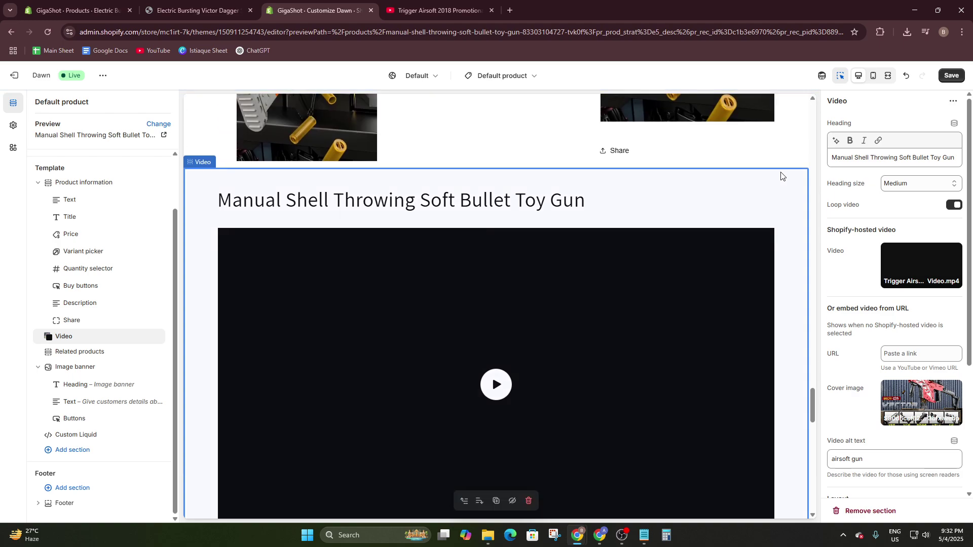
pyautogui.click(787, 149)
pyautogui.click(778, 244)
pyautogui.scroll(-5, 794, 332)
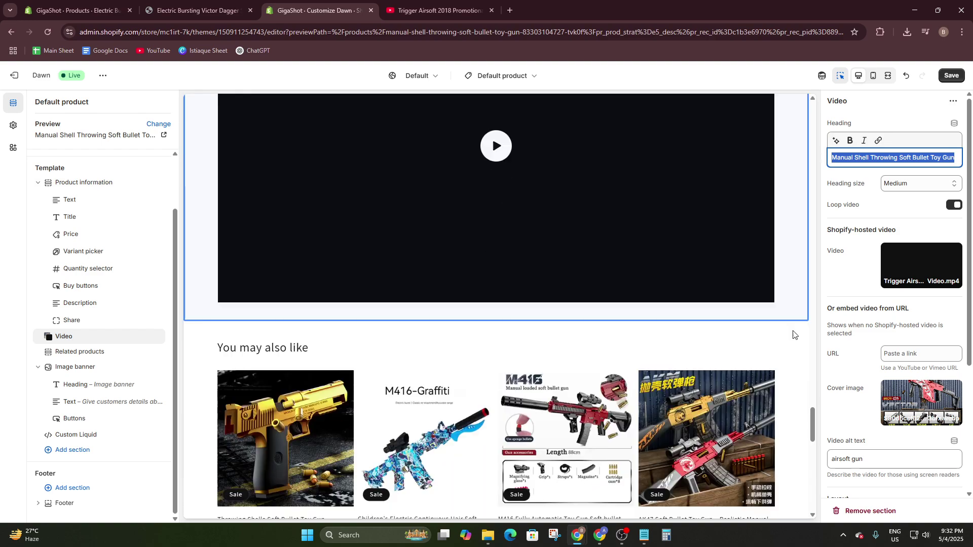
# Save the theme changes, switch to the Electric Bursting Victor Dagger storefront page and reload it down to the Video section.
pyautogui.scroll(5, 795, 335)
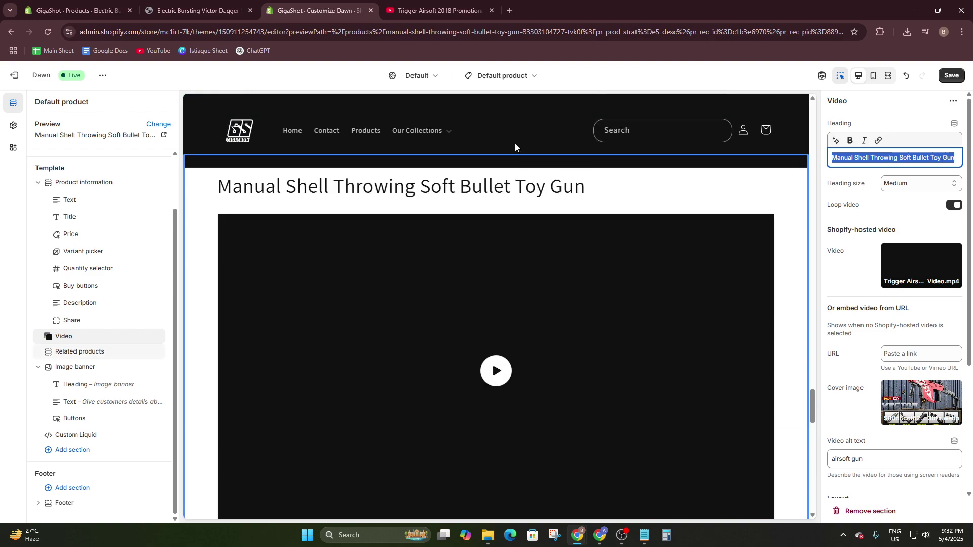
pyautogui.click(955, 80)
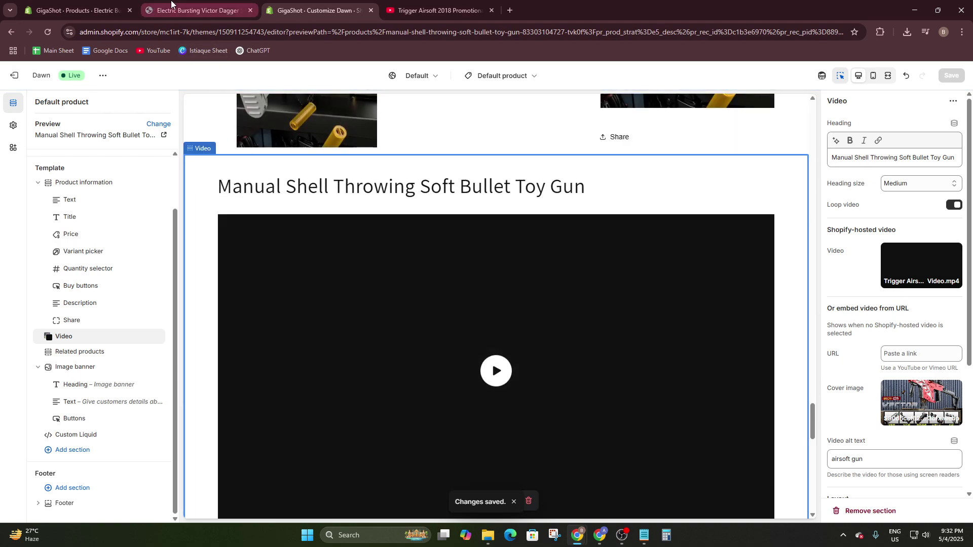
pyautogui.click(228, 10)
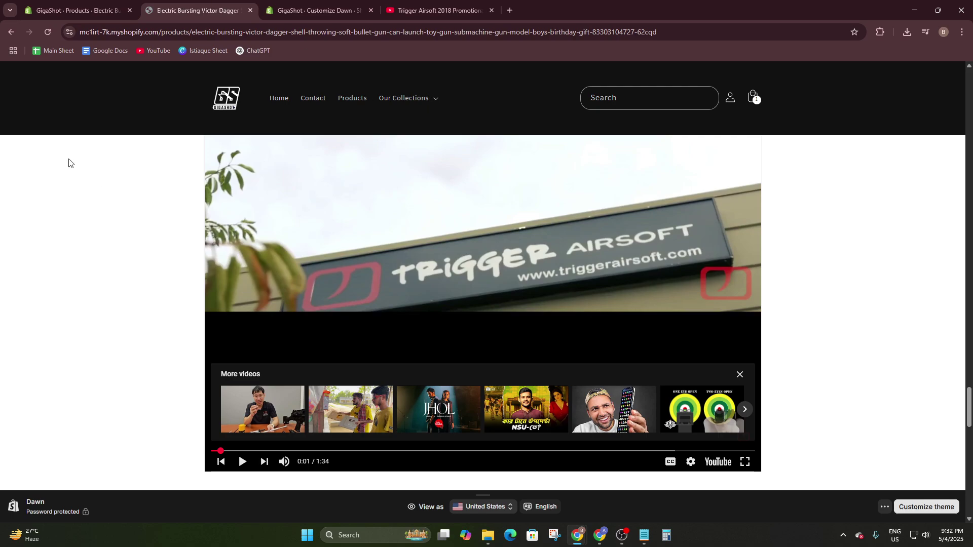
pyautogui.scroll(13, 186, 261)
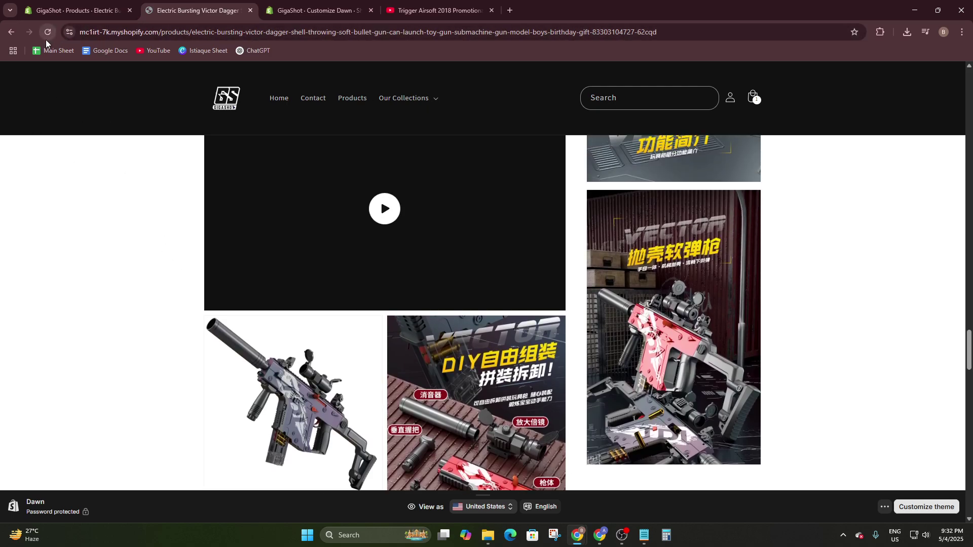
pyautogui.click(47, 36)
pyautogui.scroll(-8, 421, 248)
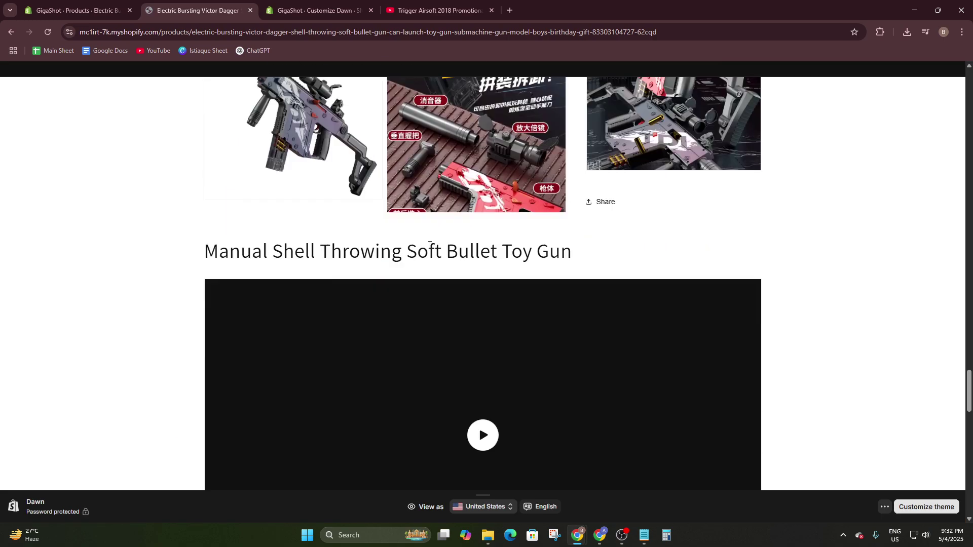
# Play the Shopify-hosted video in the storefront page's Video section briefly and pause it.
pyautogui.click(483, 226)
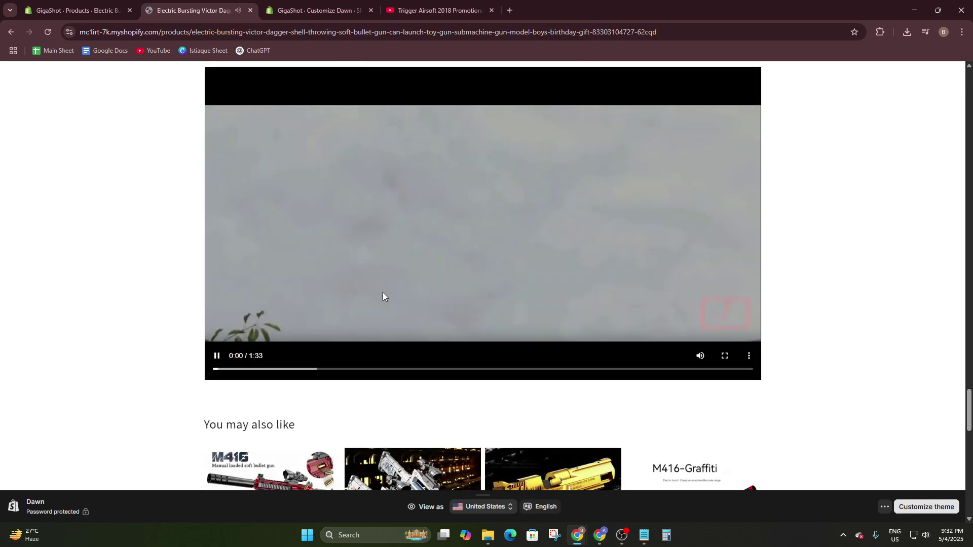
pyautogui.click(218, 356)
pyautogui.scroll(1, 450, 396)
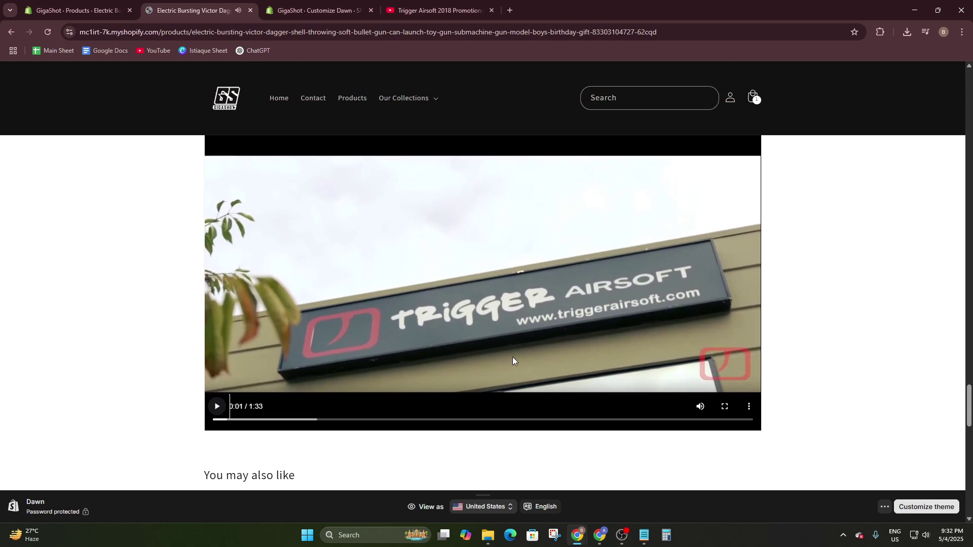
pyautogui.scroll(4, 337, 314)
pyautogui.scroll(-6, 304, 266)
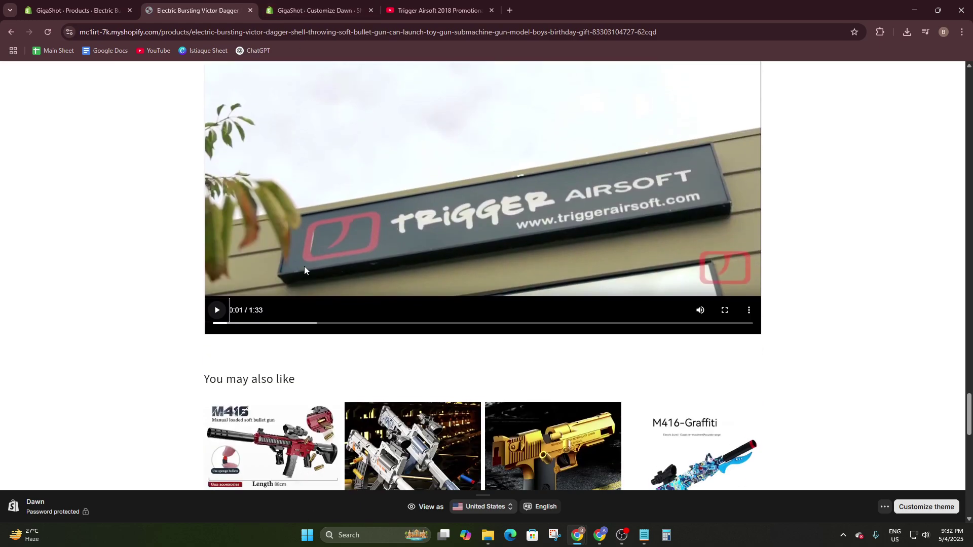
# Return to the theme editor and review the Video section's settings and its placement in the product page preview.
pyautogui.click(122, 4)
pyautogui.click(195, 10)
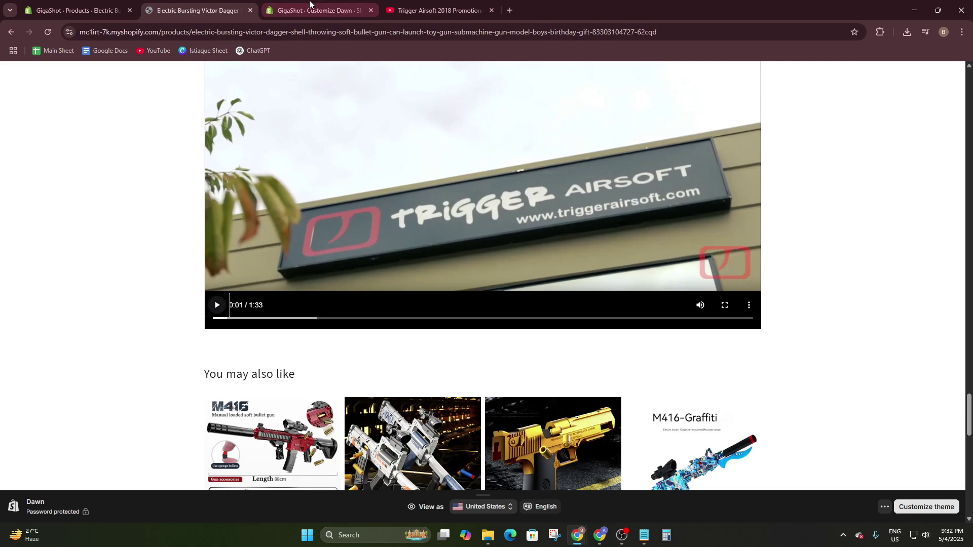
pyautogui.click(314, 10)
pyautogui.scroll(-1, 869, 300)
pyautogui.scroll(1, 877, 302)
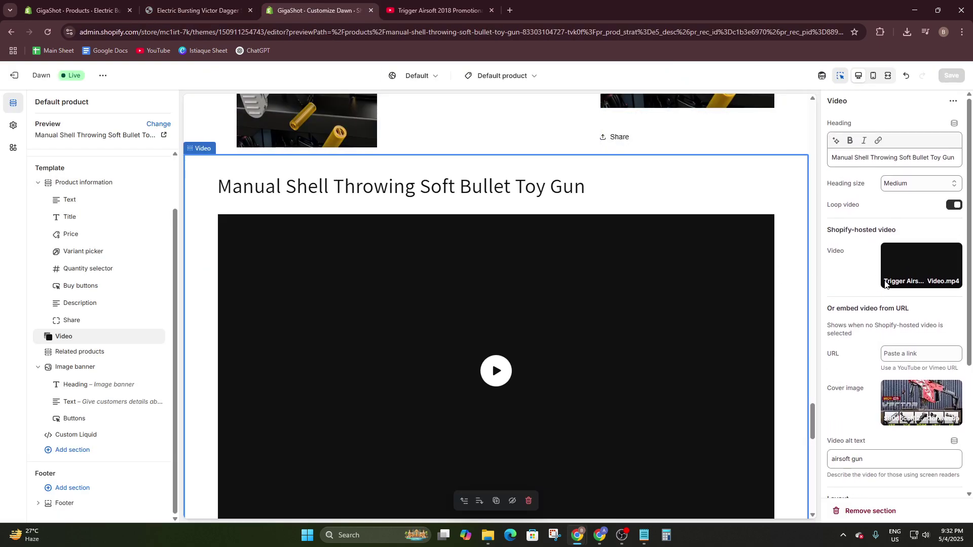
pyautogui.scroll(-1, 897, 351)
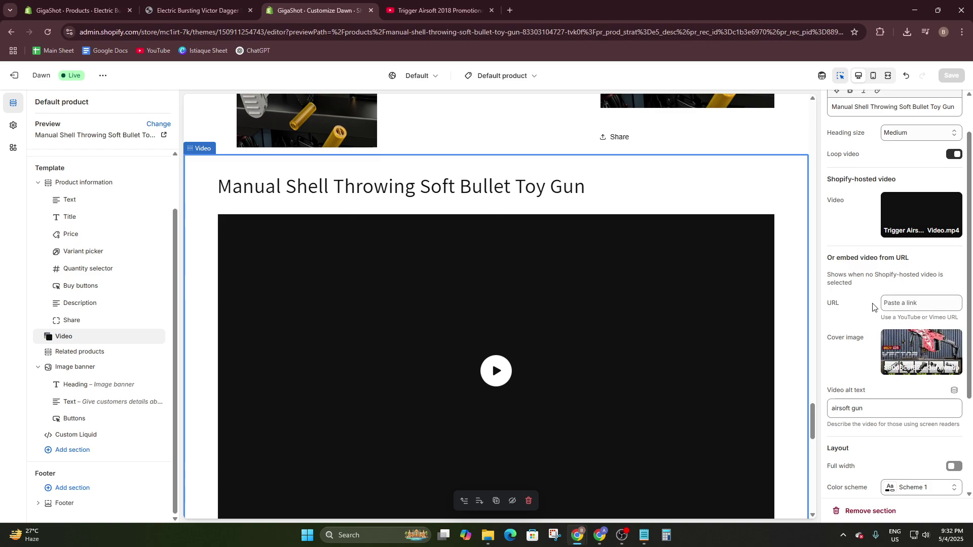
pyautogui.scroll(-2, 861, 304)
pyautogui.scroll(-1, 860, 359)
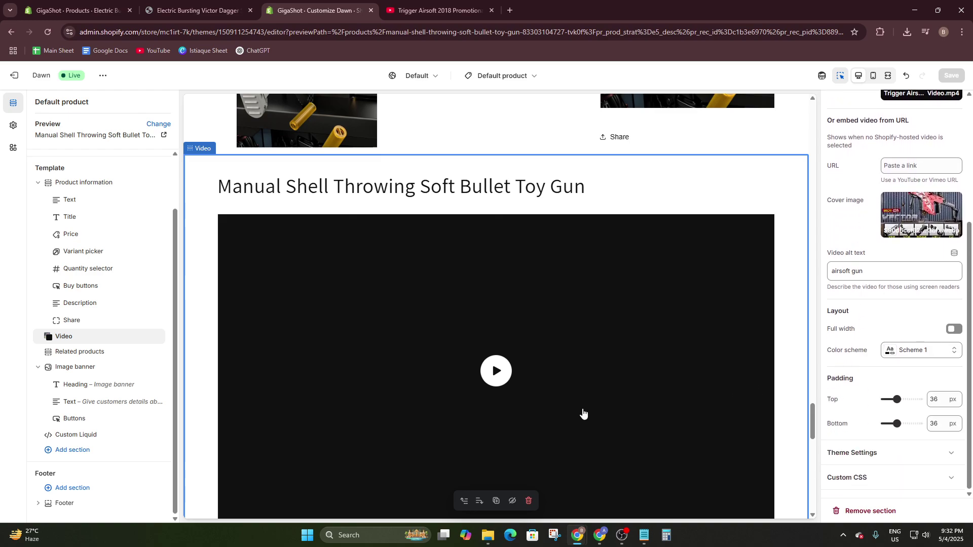
pyautogui.scroll(-5, 583, 412)
pyautogui.scroll(10, 578, 413)
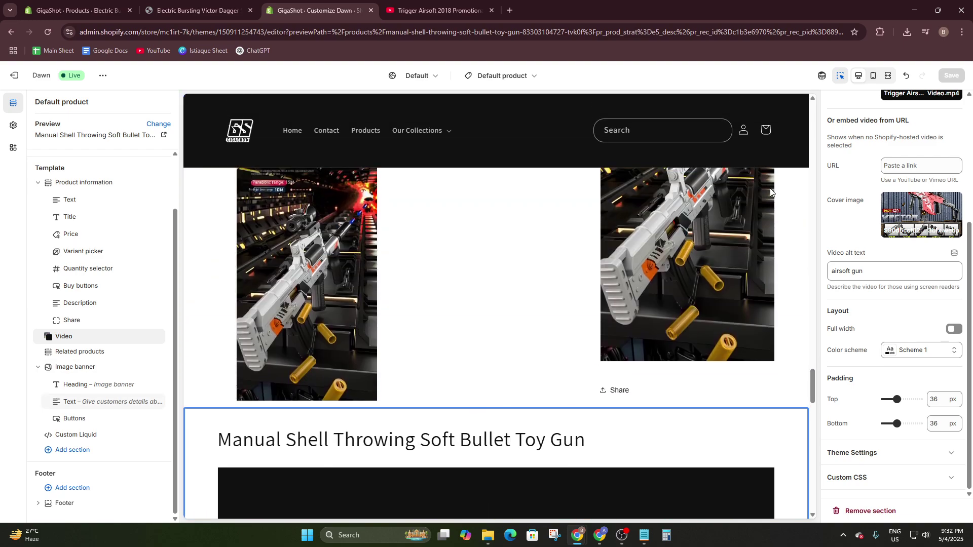
pyautogui.scroll(5, 861, 228)
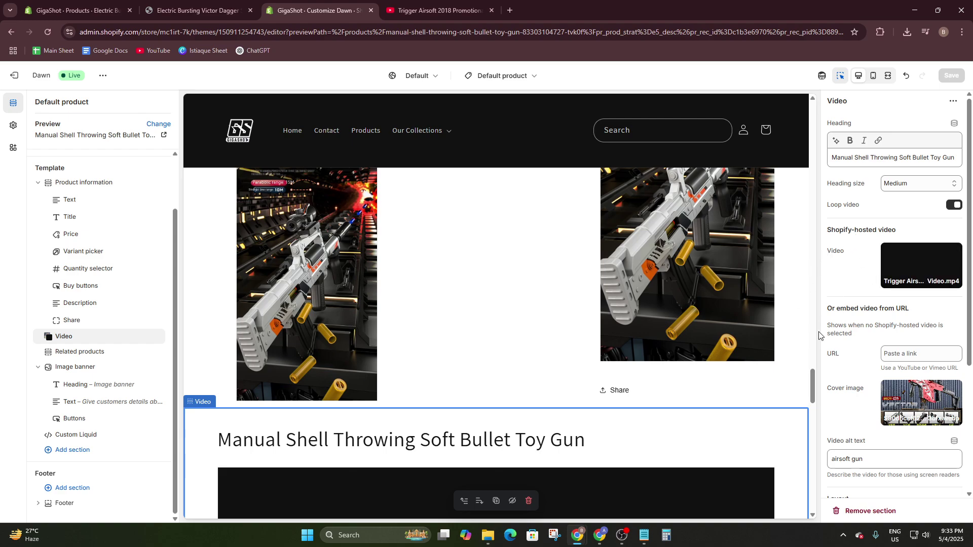
pyautogui.scroll(-4, 382, 426)
pyautogui.scroll(8, 384, 423)
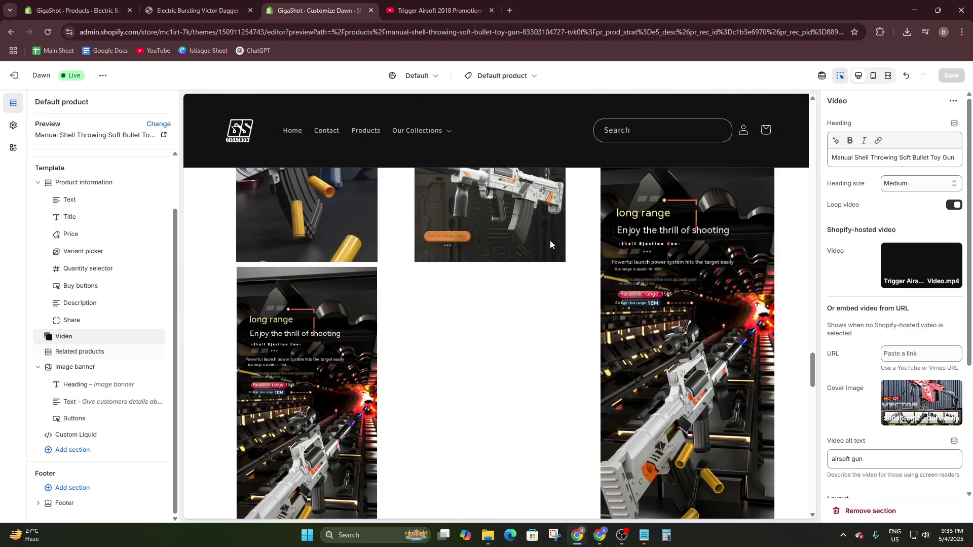
pyautogui.scroll(-5, 654, 340)
pyautogui.scroll(-3, 851, 218)
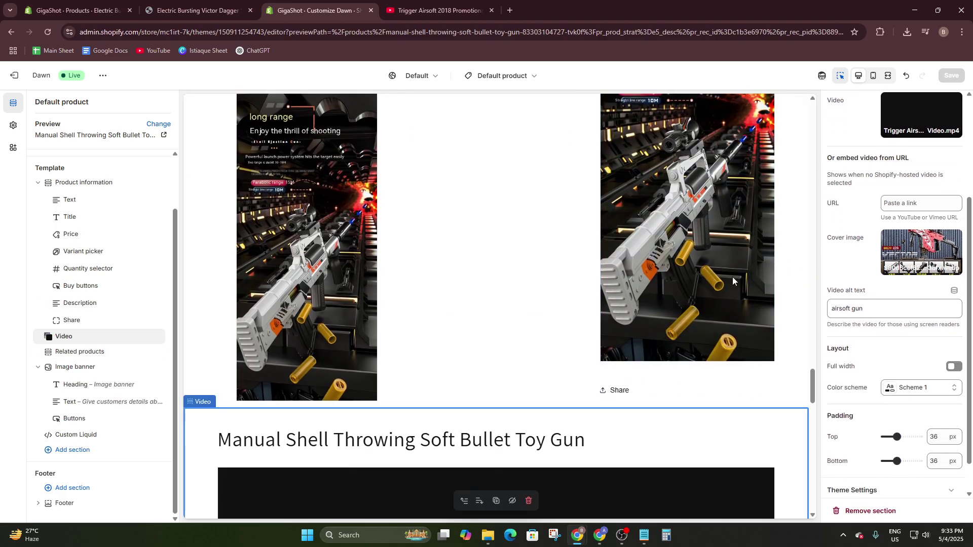
pyautogui.scroll(-3, 585, 328)
pyautogui.scroll(10, 585, 328)
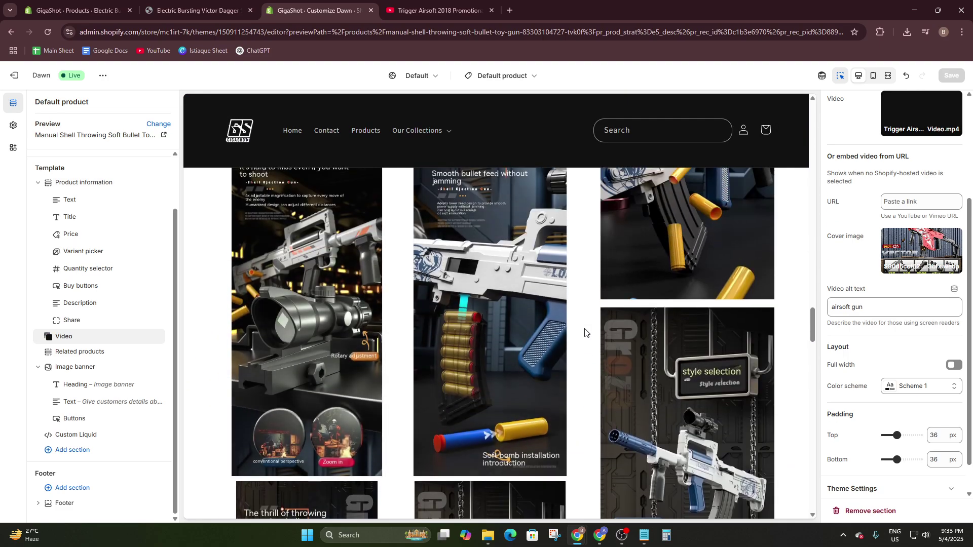
pyautogui.scroll(-6, 227, 446)
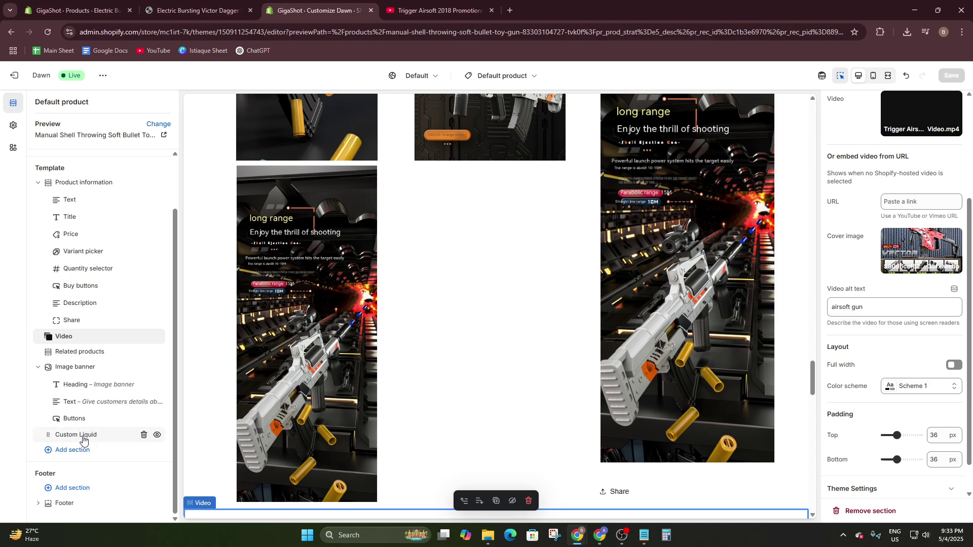
# Delete the existing Custom Liquid section below the Image banner and add a new, empty Custom Liquid section there.
pyautogui.click(84, 436)
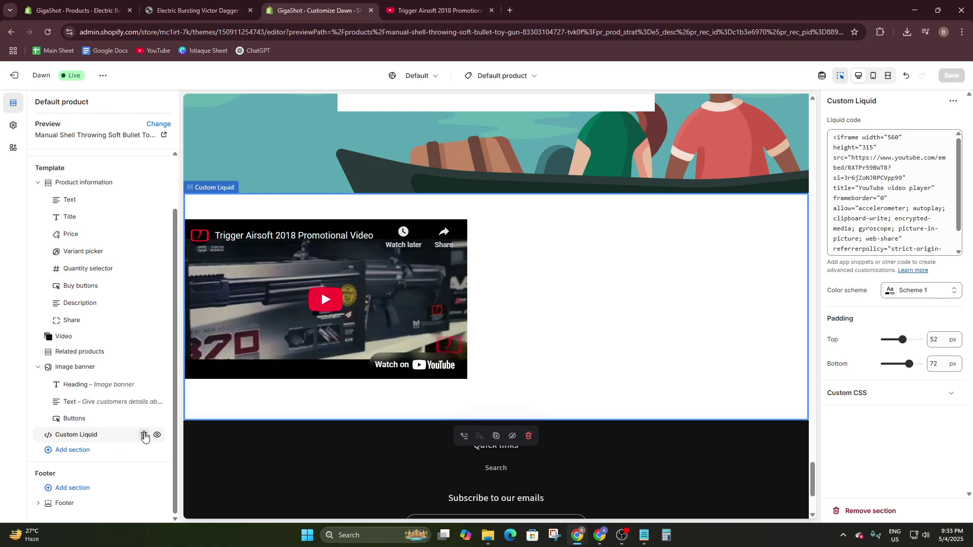
pyautogui.click(145, 435)
pyautogui.click(96, 450)
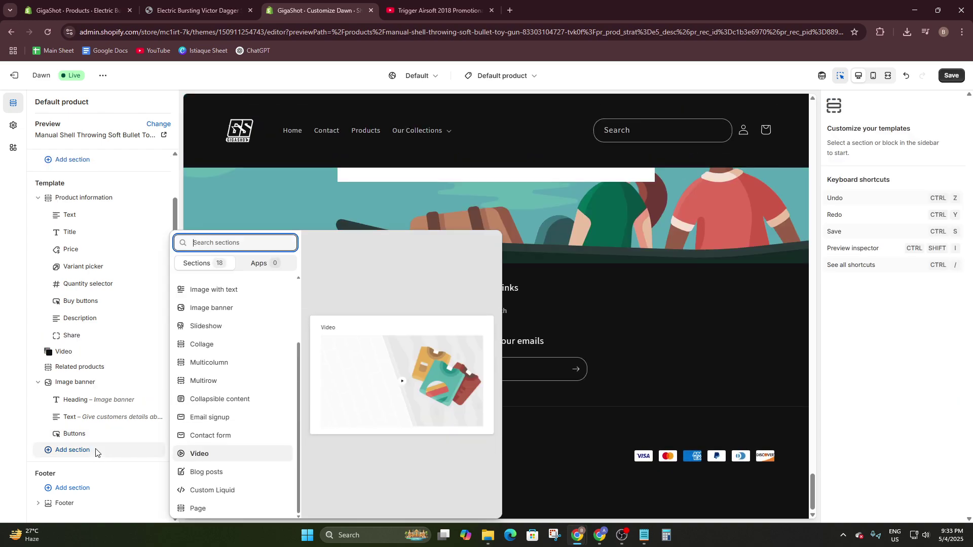
pyautogui.click(221, 491)
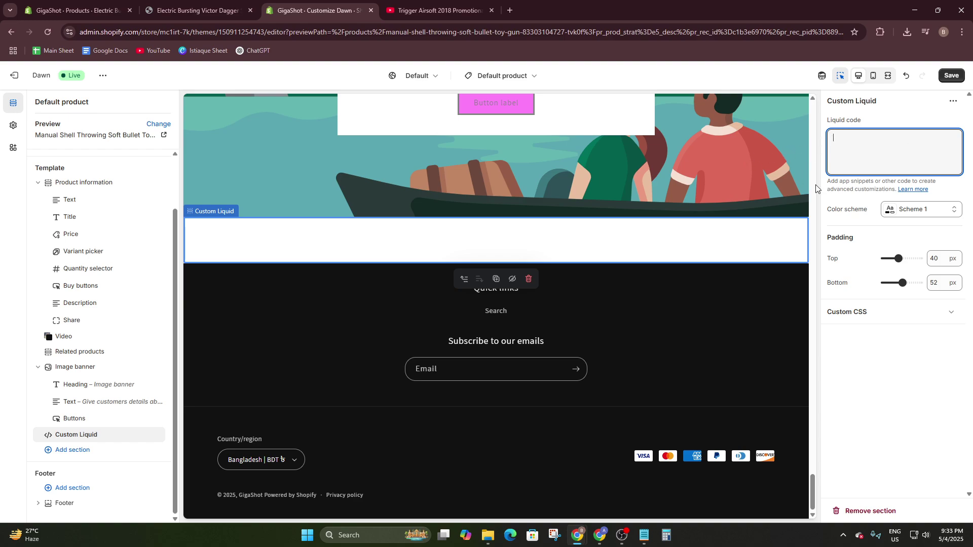
# Switch to the Trigger Airsoft 2018 Promotional Video on YouTube, show its embed option and copy the full iframe embed code.
pyautogui.click(453, 5)
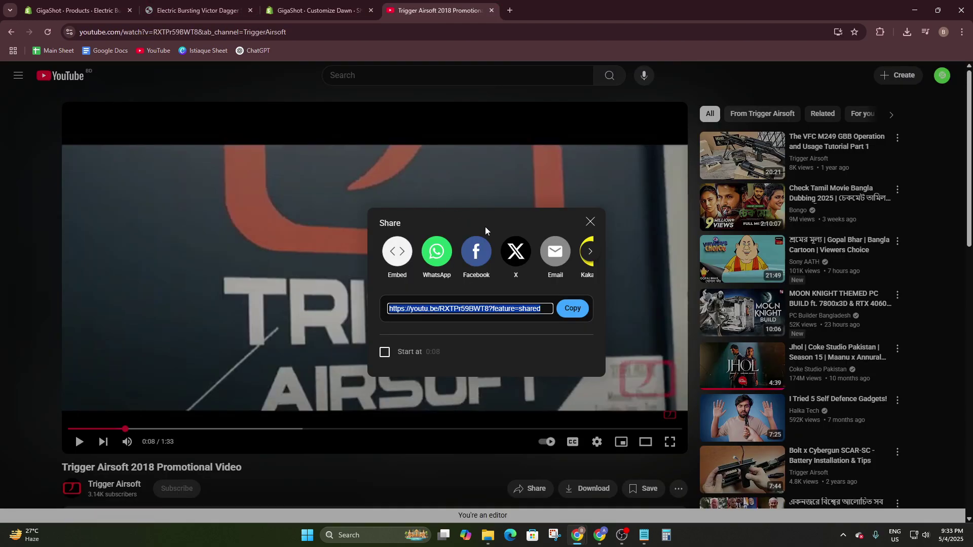
pyautogui.click(397, 253)
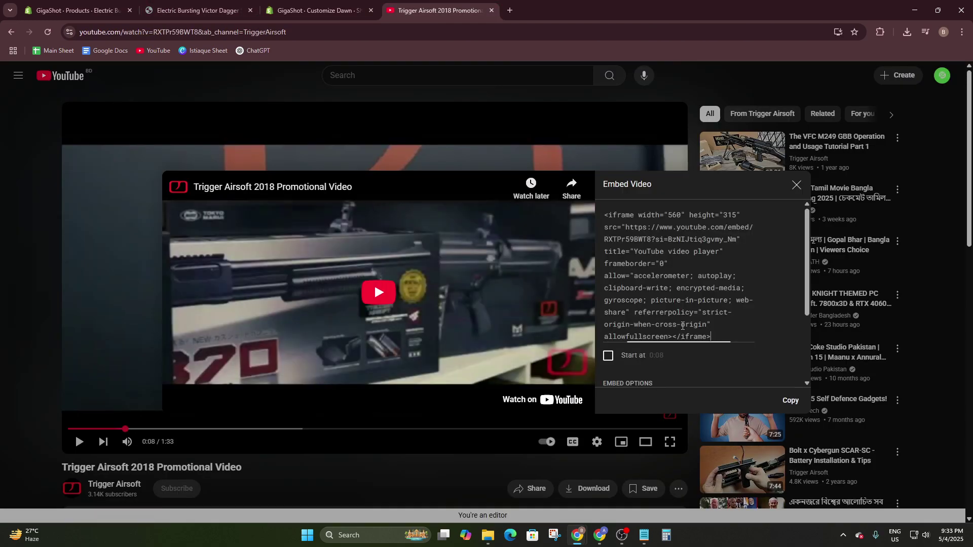
pyautogui.click(195, 6)
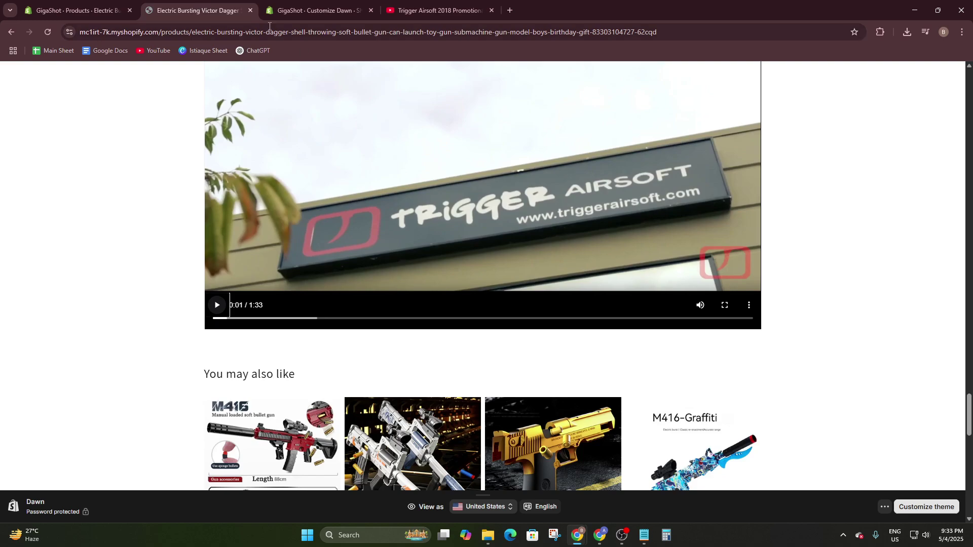
pyautogui.click(81, 10)
pyautogui.click(358, 8)
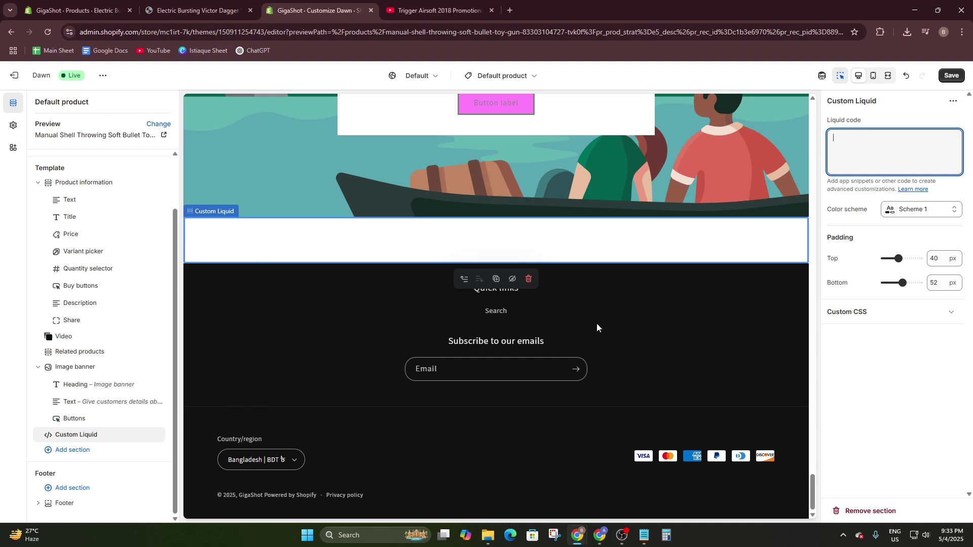
pyautogui.click(393, 13)
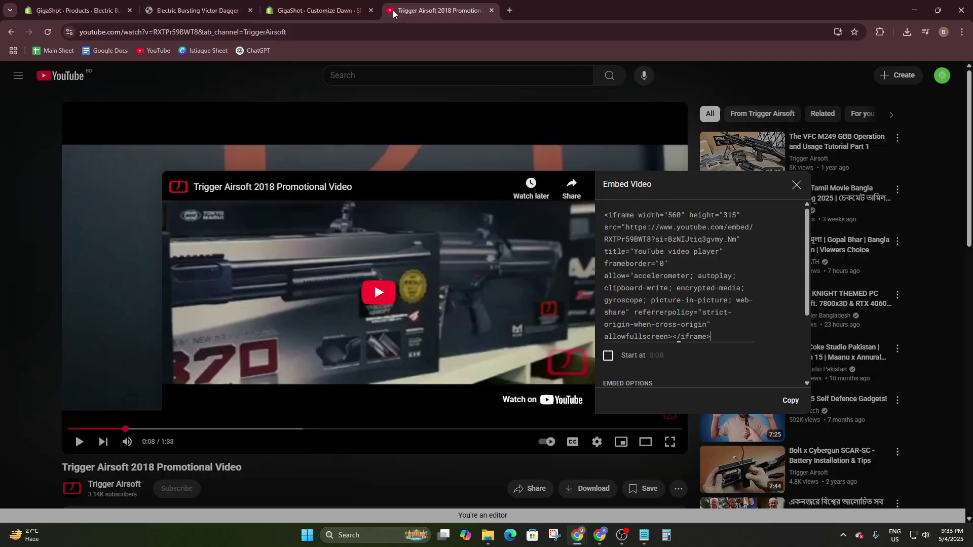
pyautogui.moveTo(712, 337); pyautogui.dragTo(595, 219)
pyautogui.hotkey('ctrl', 'c')
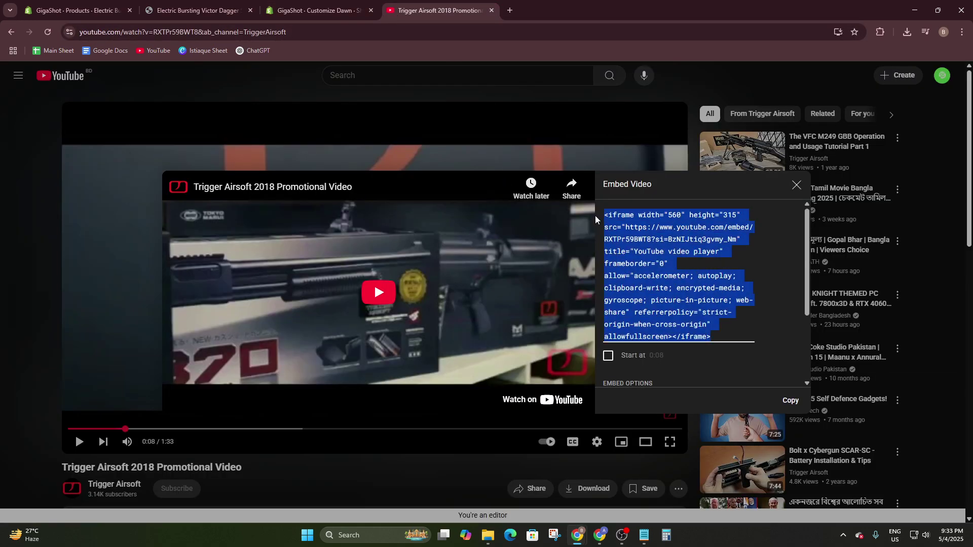
# Return to the theme editor, paste the YouTube iframe code as the Custom Liquid section's Liquid code and save the template.
pyautogui.click(76, 10)
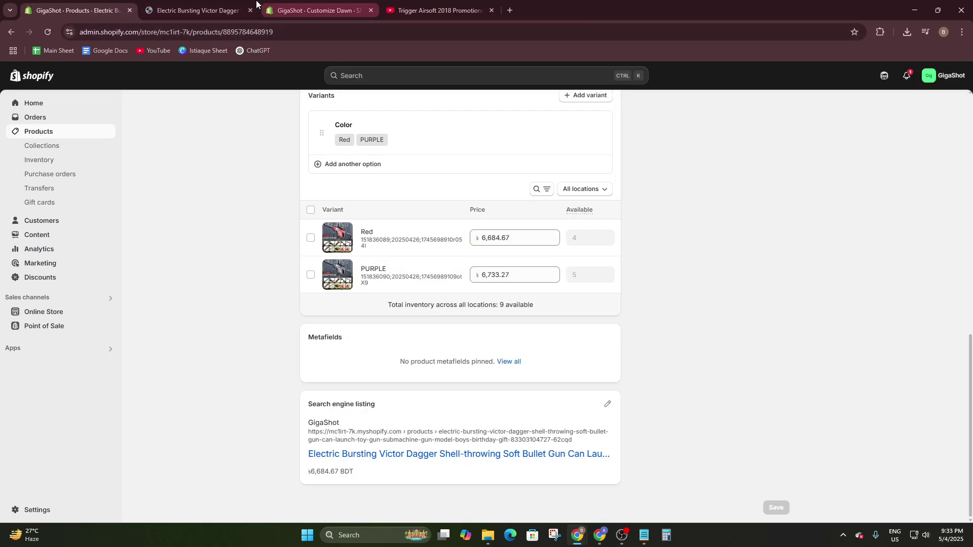
pyautogui.click(185, 3)
pyautogui.click(314, 10)
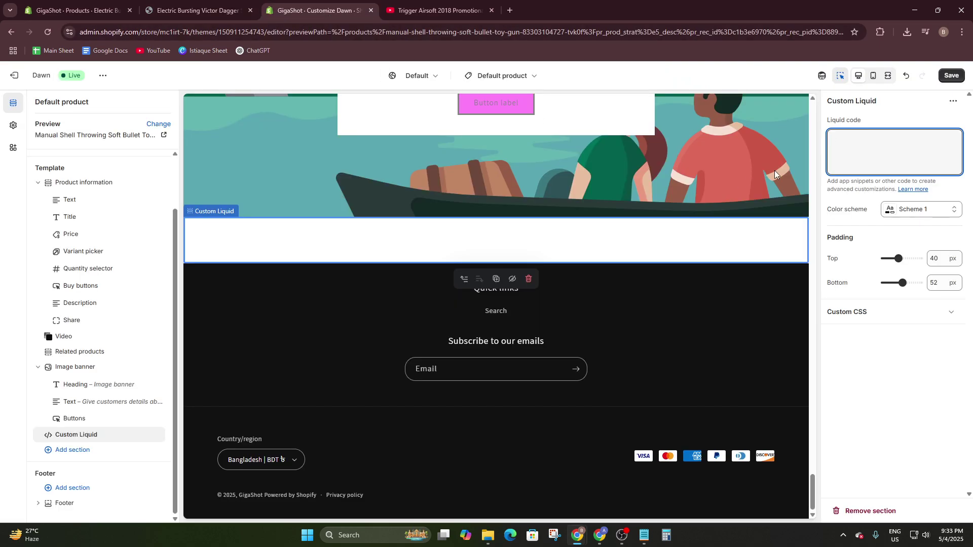
pyautogui.hotkey('ctrl', 'v')
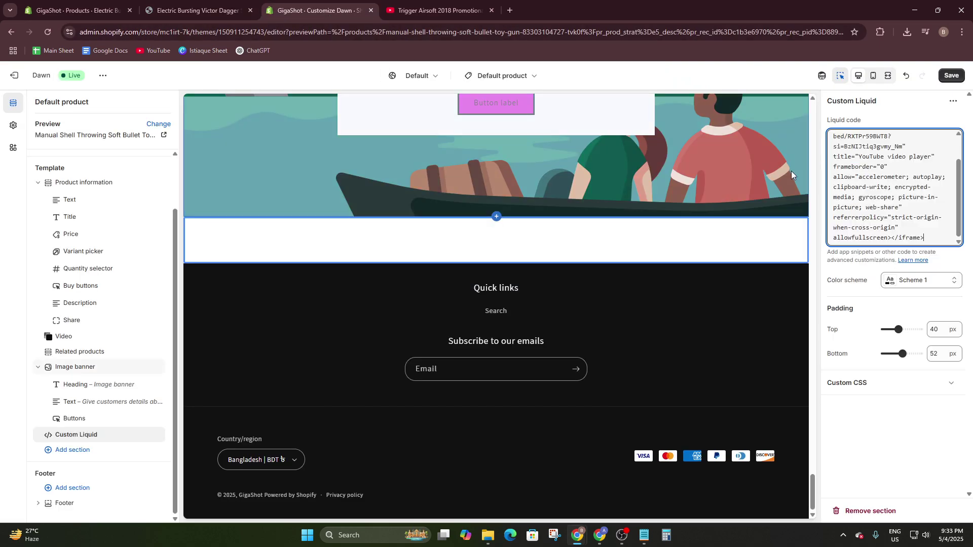
pyautogui.click(943, 77)
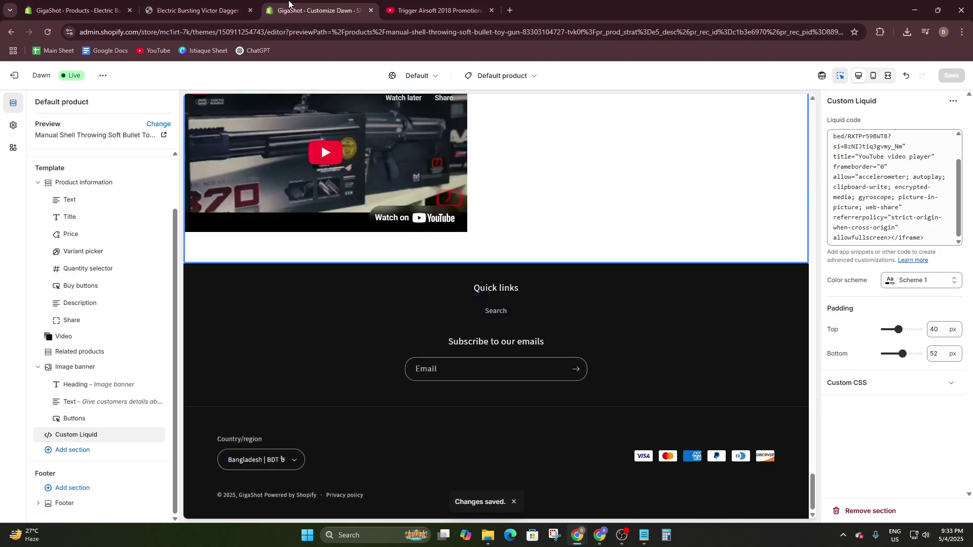
# Switch to the product's storefront page, reload it and check the embedded YouTube video between the Image banner and the footer.
pyautogui.click(214, 11)
pyautogui.scroll(4, 423, 193)
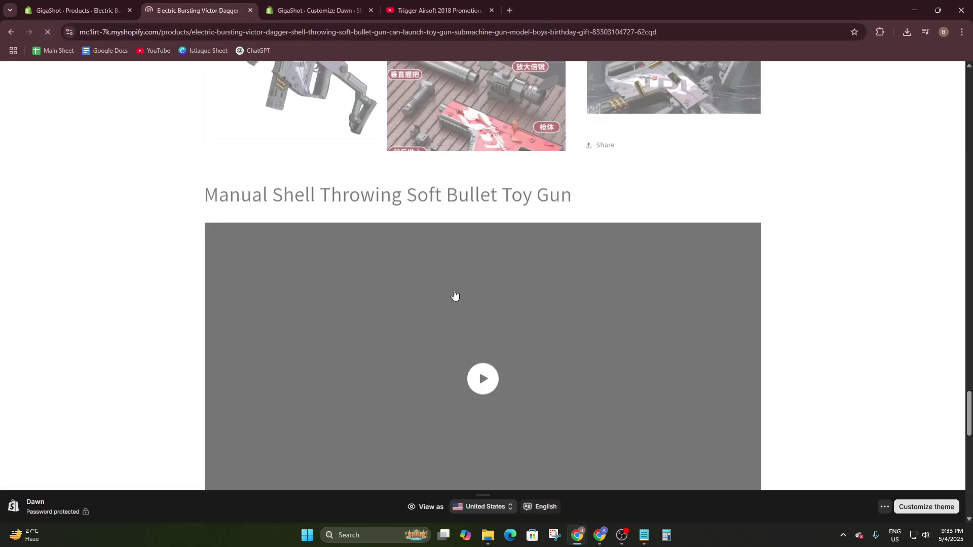
pyautogui.scroll(-15, 456, 298)
pyautogui.scroll(-2, 471, 315)
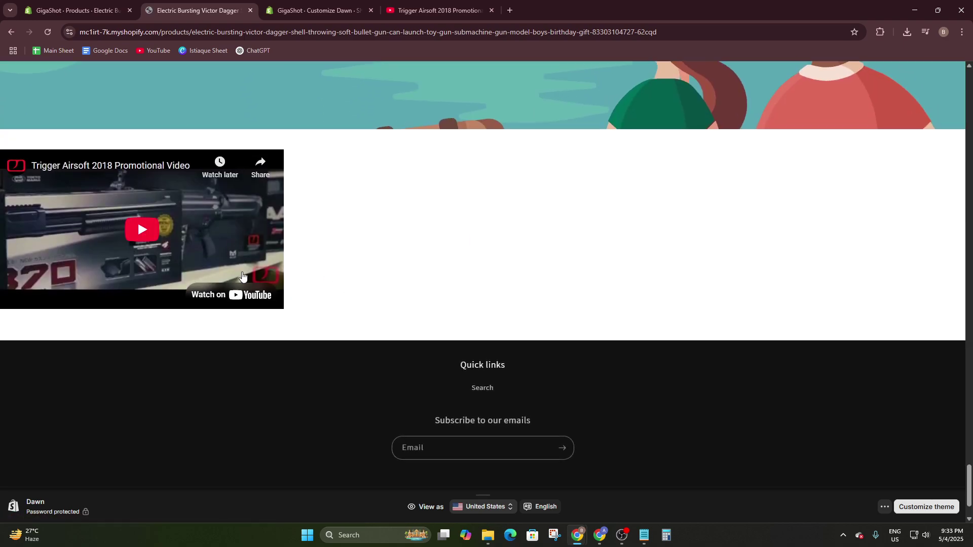
pyautogui.scroll(15, 262, 322)
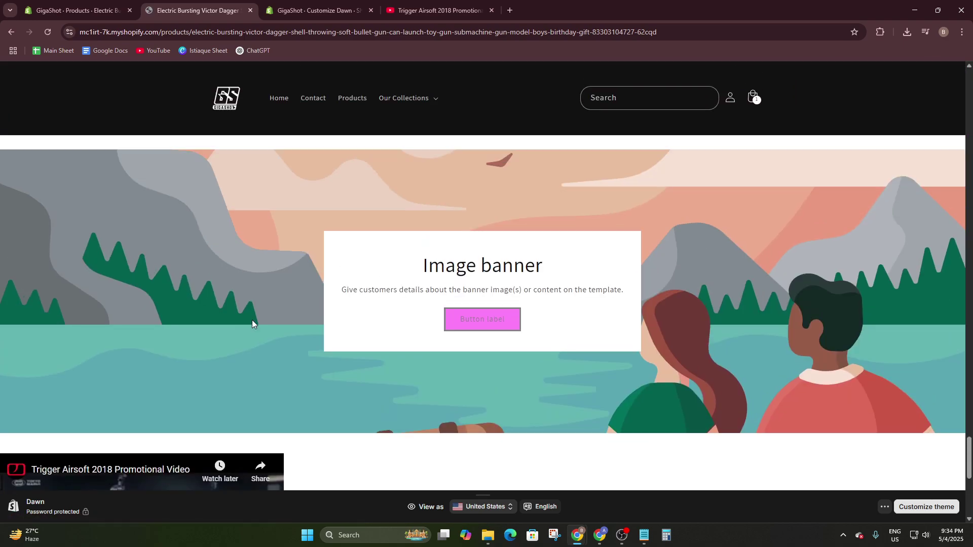
pyautogui.scroll(-5, 243, 317)
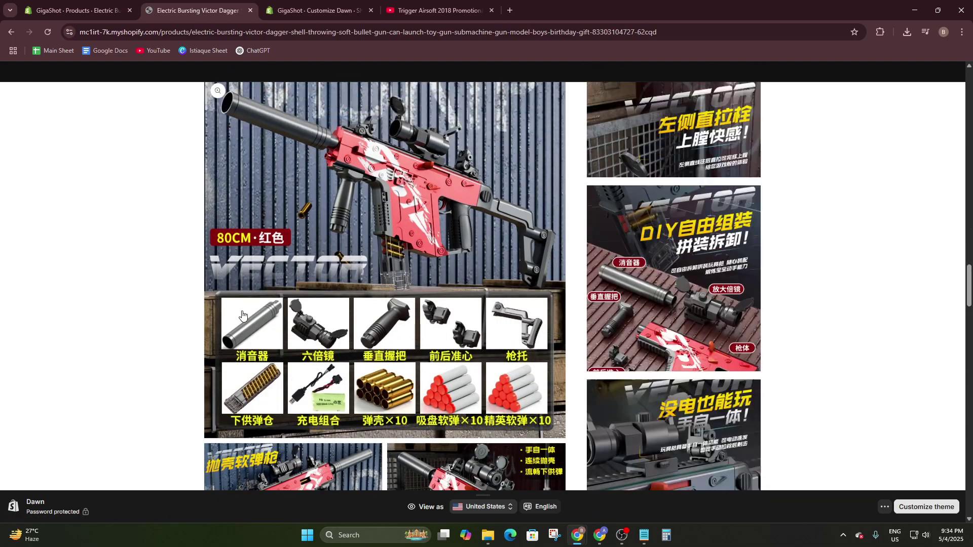
# Return to the theme editor, delete the Custom Liquid section below the Image banner and review the remaining Video section in the preview.
pyautogui.scroll(5, 238, 317)
pyautogui.scroll(4, 236, 318)
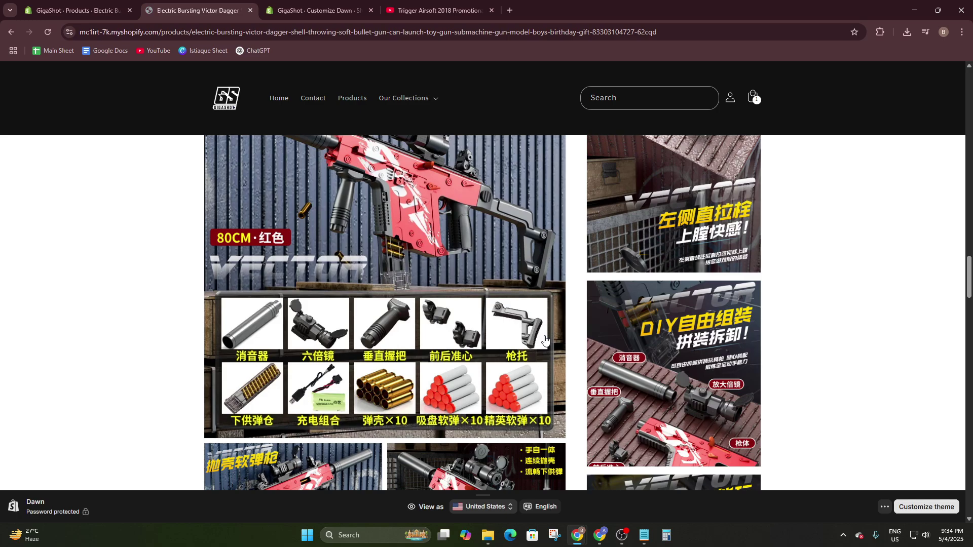
pyautogui.click(96, 8)
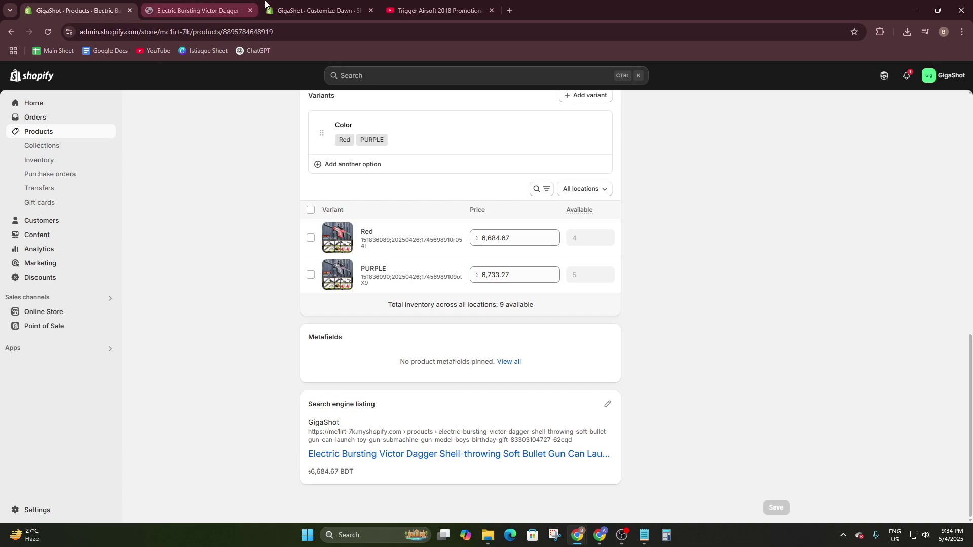
pyautogui.click(299, 6)
pyautogui.scroll(4, 492, 152)
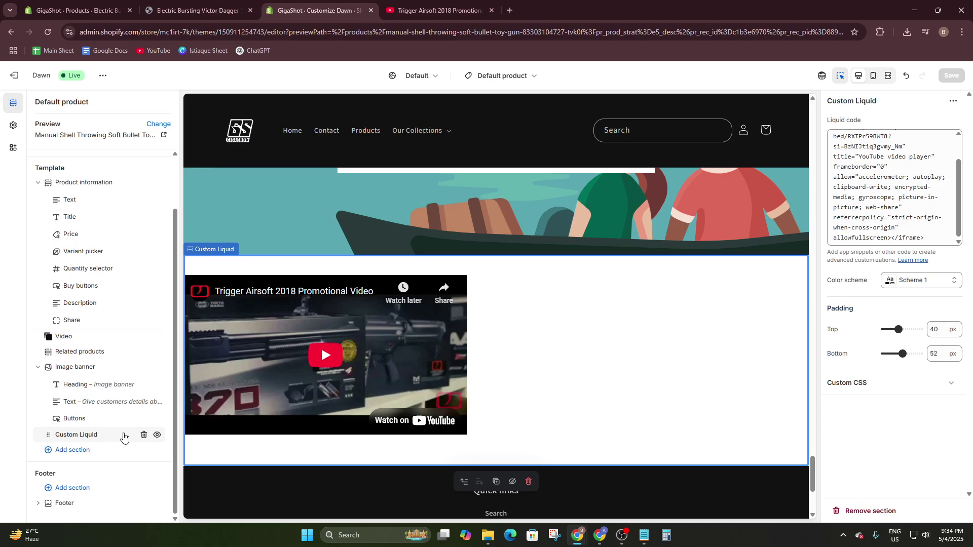
pyautogui.click(143, 434)
pyautogui.scroll(10, 480, 357)
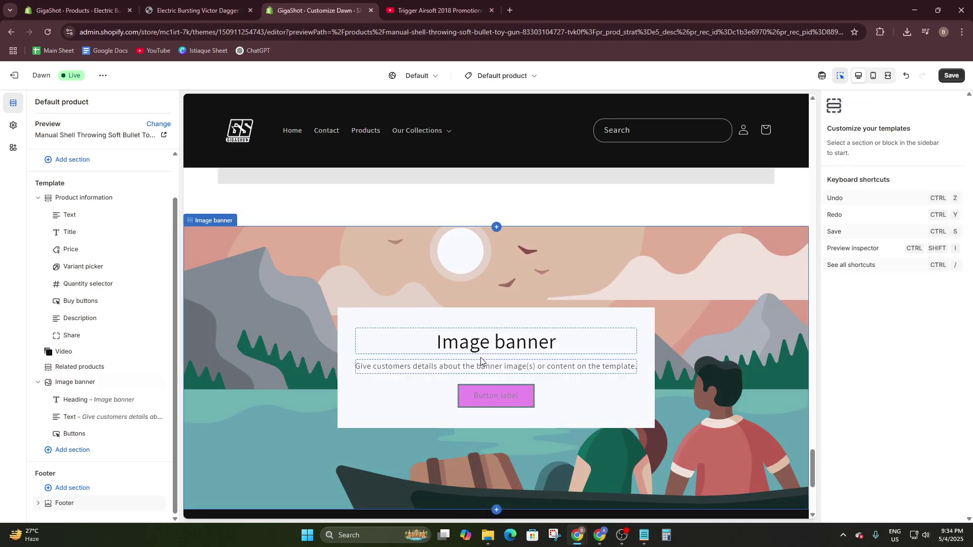
pyautogui.scroll(3, 481, 361)
pyautogui.scroll(-4, 727, 352)
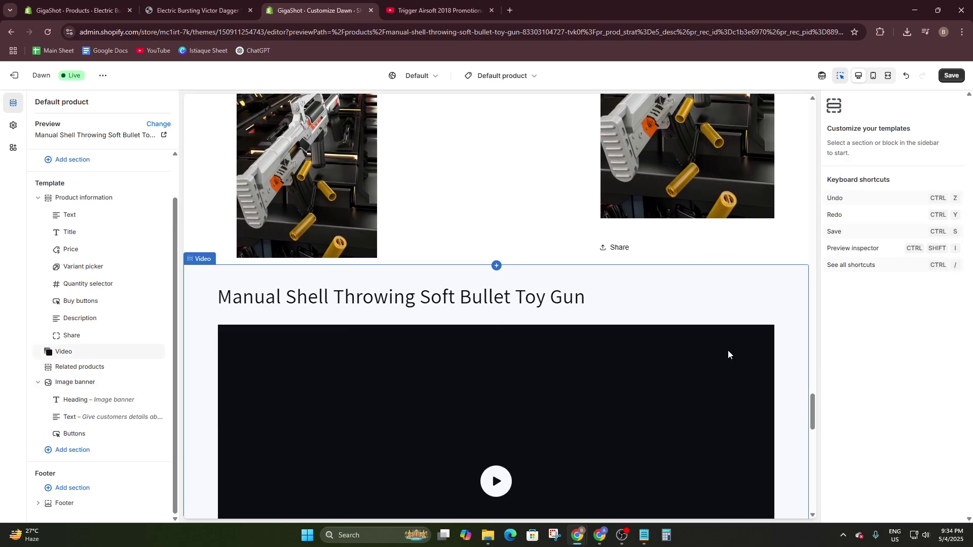
pyautogui.scroll(6, 518, 286)
# Switch to the product's storefront page, play the video in the media gallery briefly and pause it.
pyautogui.click(159, 7)
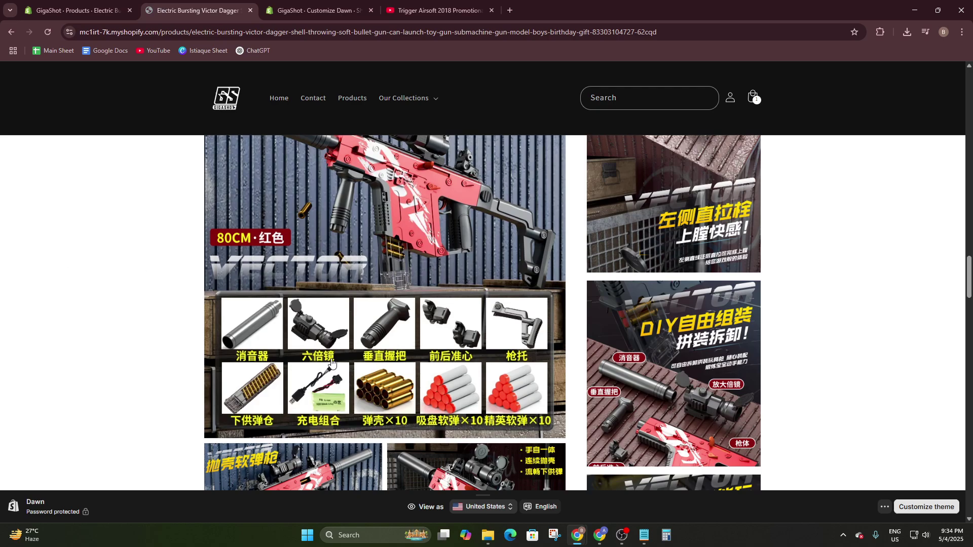
pyautogui.scroll(-10, 332, 361)
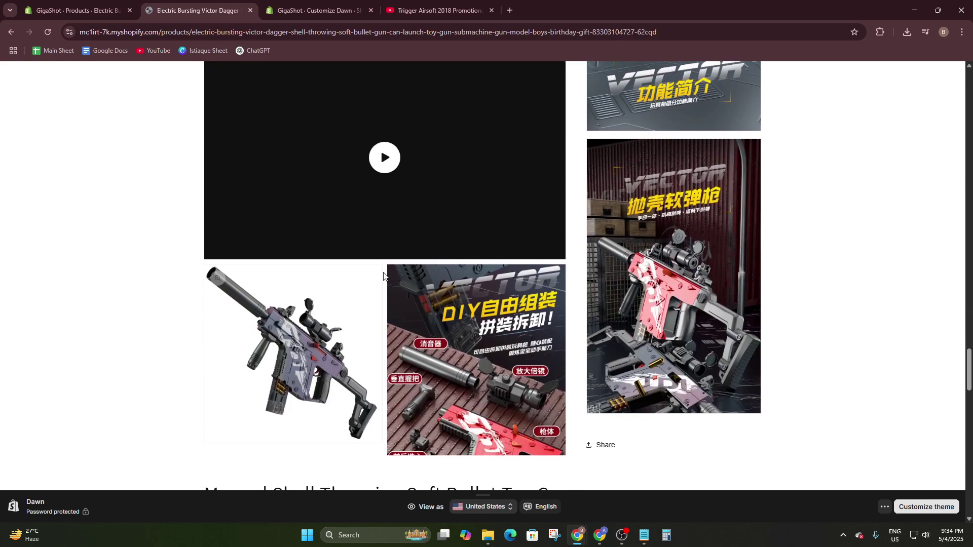
pyautogui.click(384, 157)
pyautogui.scroll(4, 386, 213)
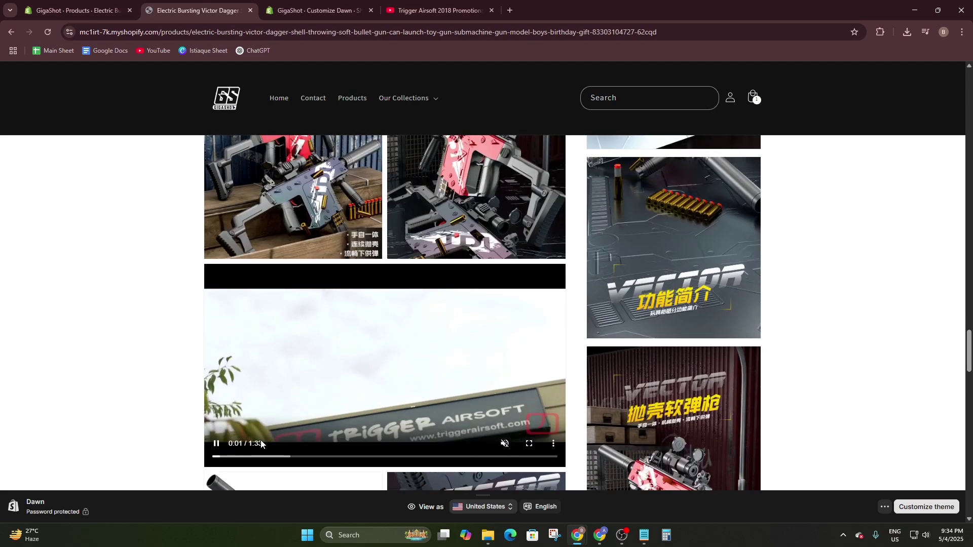
pyautogui.click(366, 385)
pyautogui.scroll(-3, 418, 350)
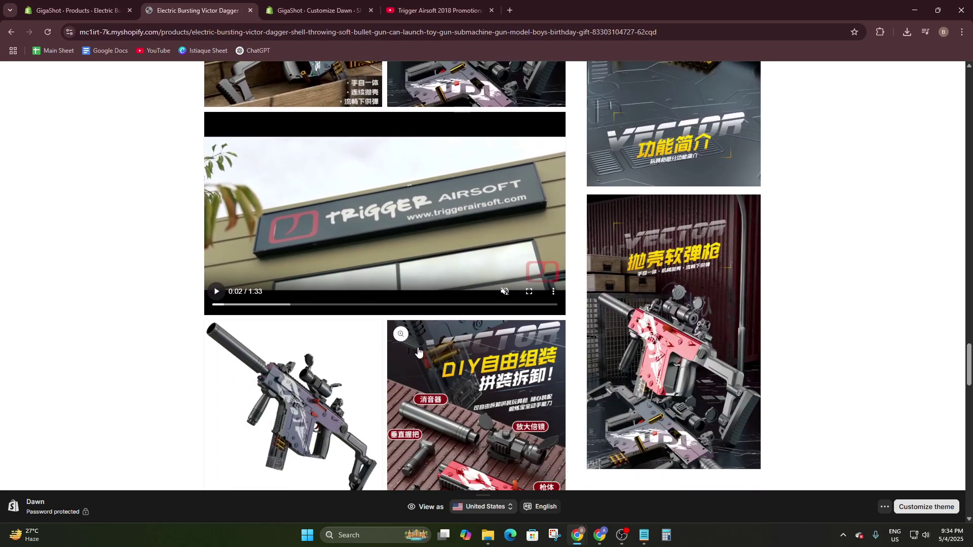
pyautogui.scroll(-3, 418, 351)
pyautogui.scroll(10, 442, 288)
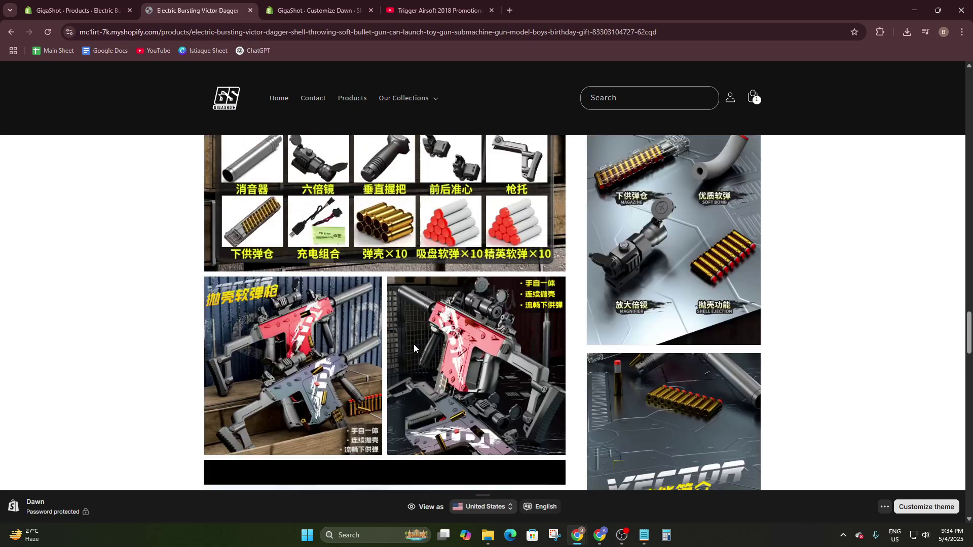
pyautogui.scroll(3, 413, 344)
# Switch to the product's admin page and move the video from third to fourth place in the product media.
pyautogui.click(76, 11)
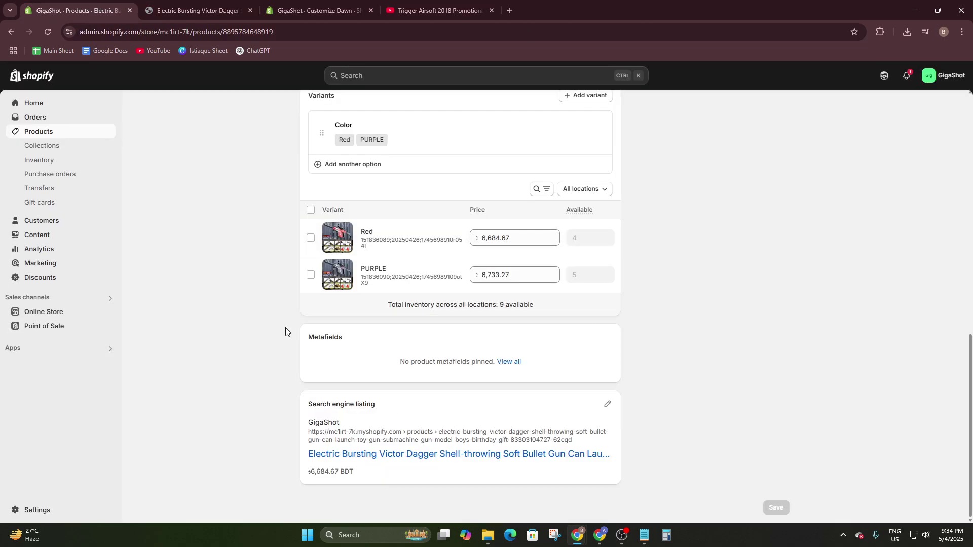
pyautogui.scroll(5, 402, 391)
pyautogui.scroll(-2, 412, 366)
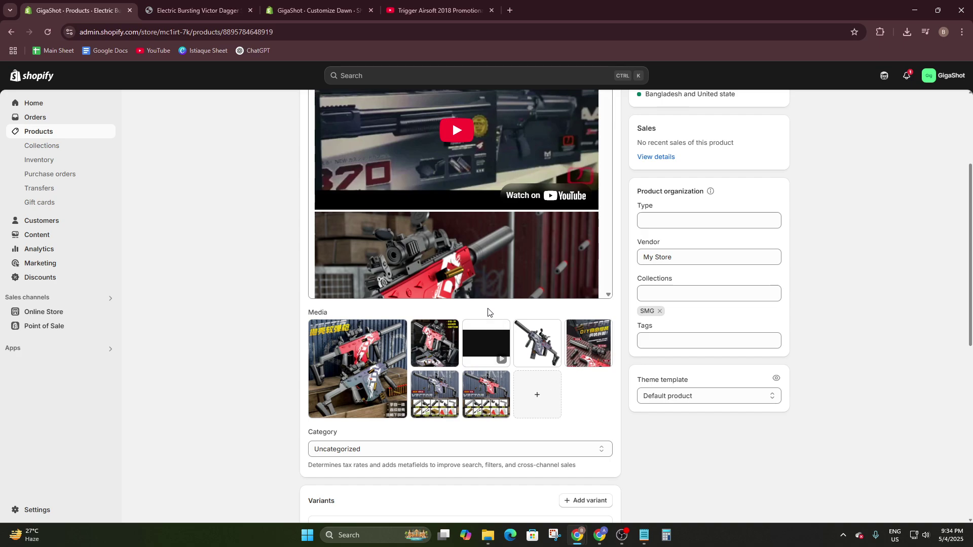
pyautogui.click(470, 329)
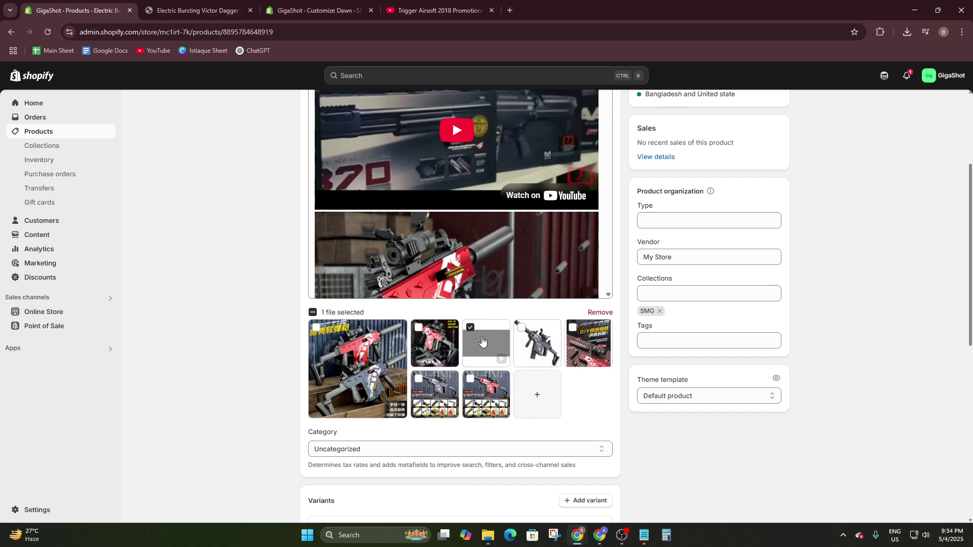
pyautogui.rightClick(482, 342)
pyautogui.click(467, 328)
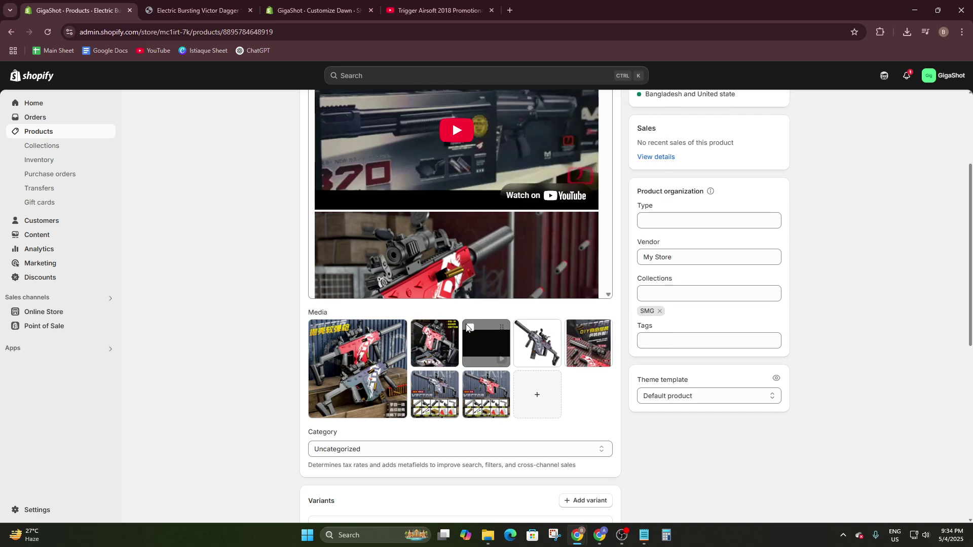
pyautogui.click(470, 327)
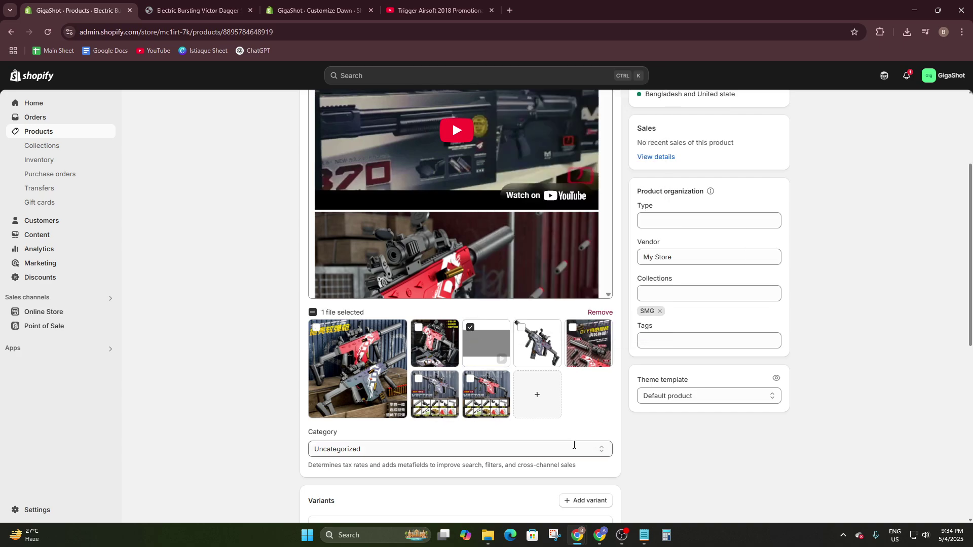
pyautogui.click(470, 328)
pyautogui.moveTo(501, 328); pyautogui.dragTo(570, 389)
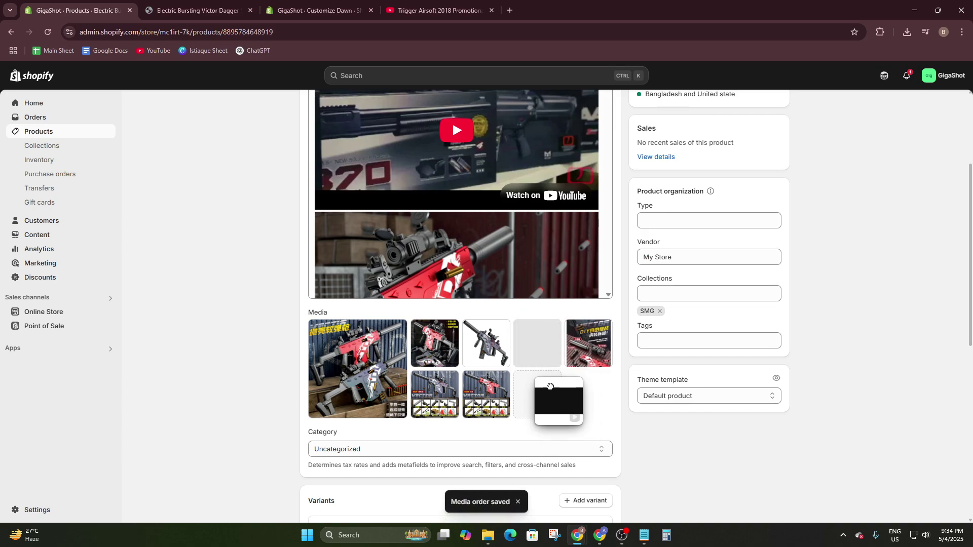
# Select the video in the product media and remove it from the product.
pyautogui.click(522, 327)
pyautogui.scroll(3, 524, 332)
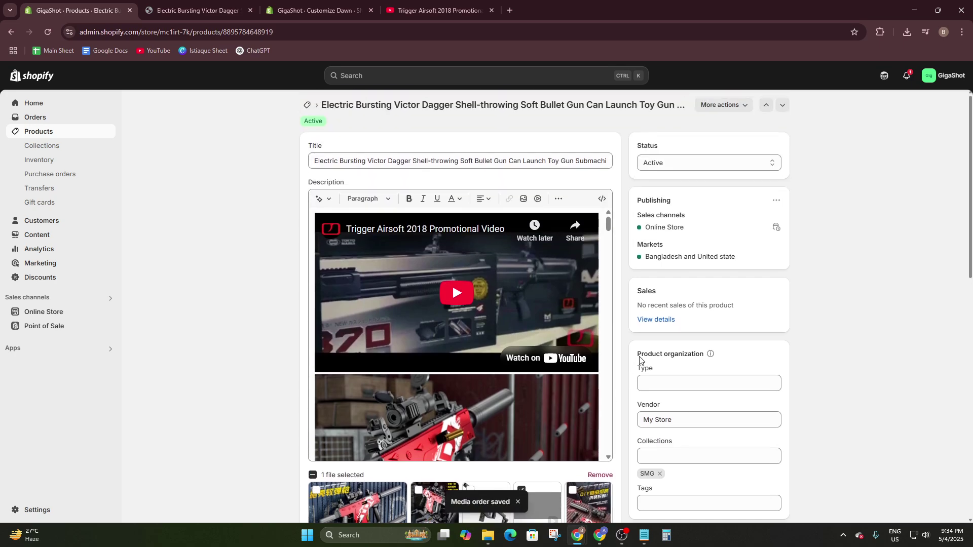
pyautogui.scroll(-2, 506, 423)
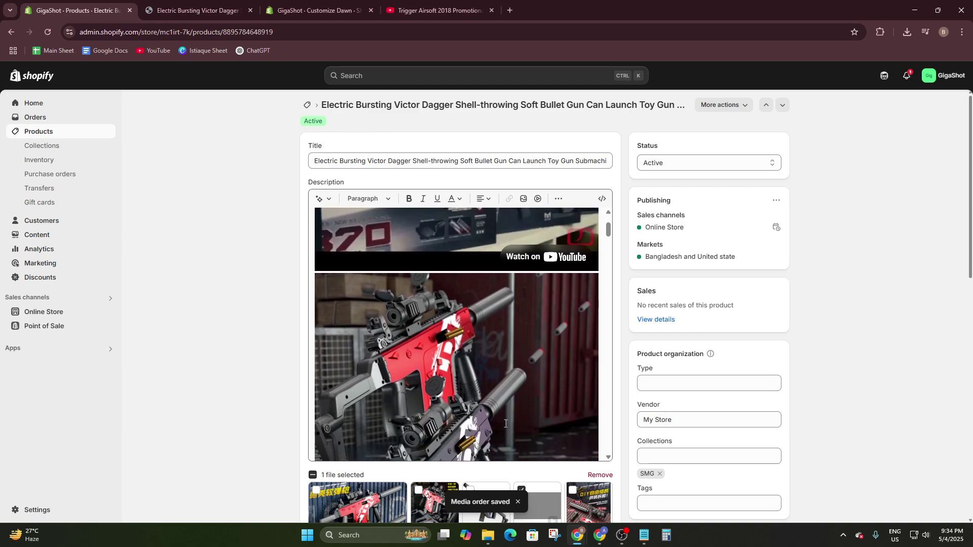
pyautogui.click(722, 105)
pyautogui.click(872, 235)
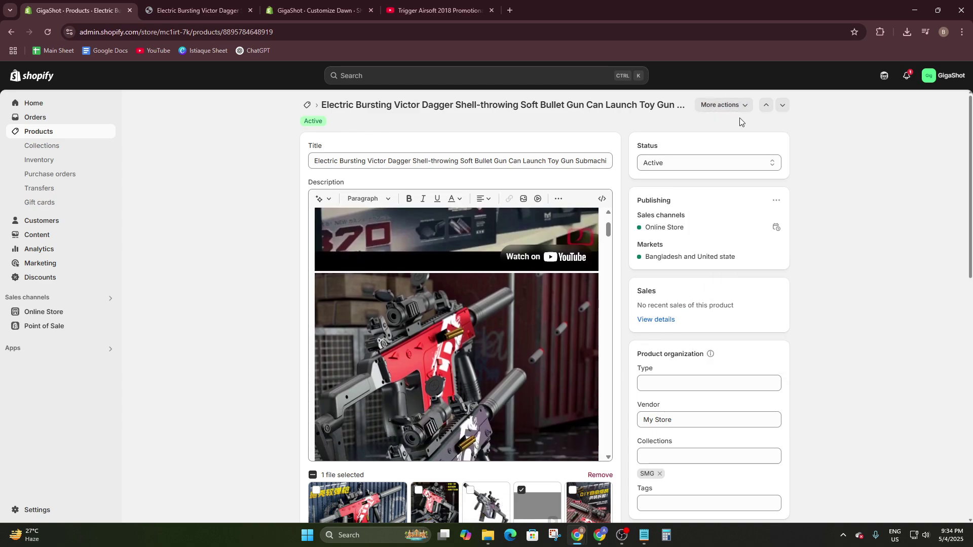
pyautogui.scroll(-3, 525, 412)
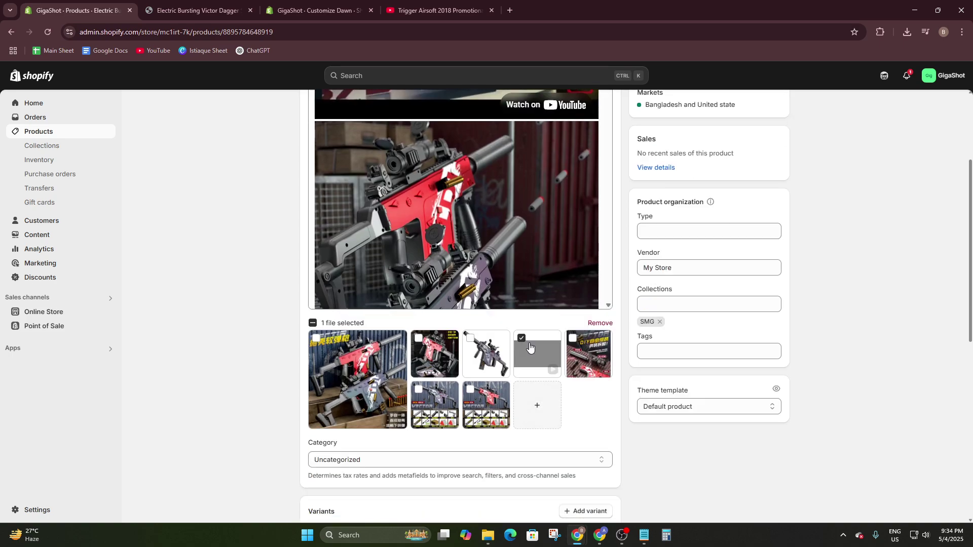
pyautogui.click(596, 323)
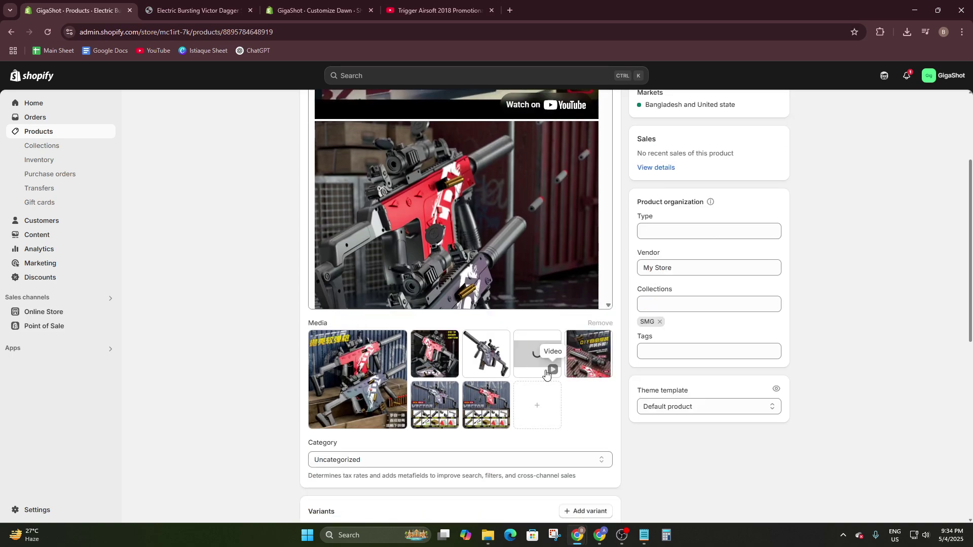
pyautogui.scroll(-8, 526, 421)
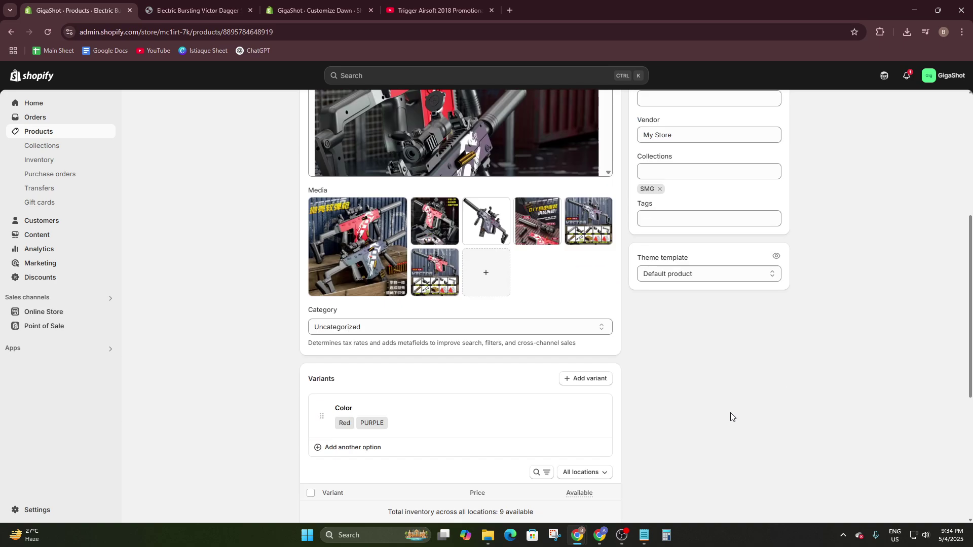
pyautogui.scroll(4, 412, 397)
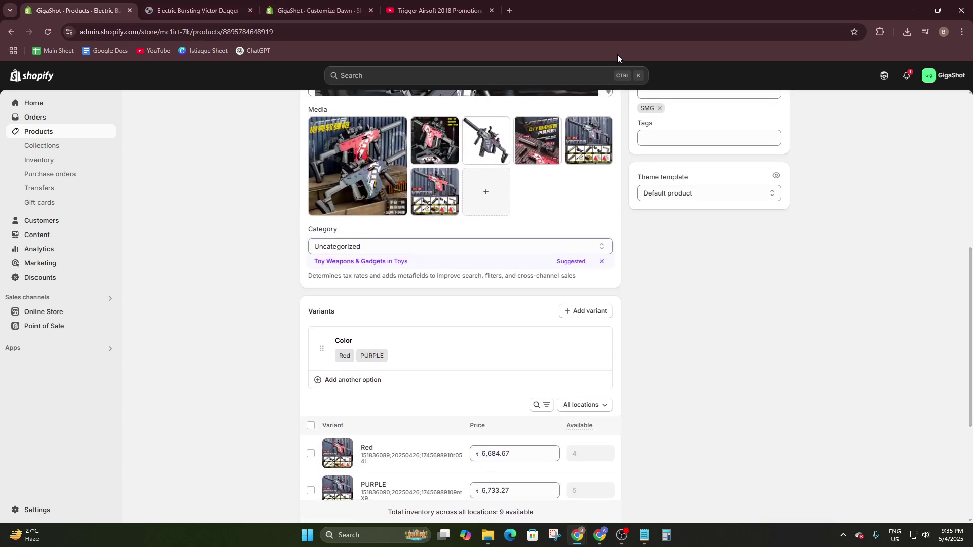
pyautogui.scroll(7, 456, 254)
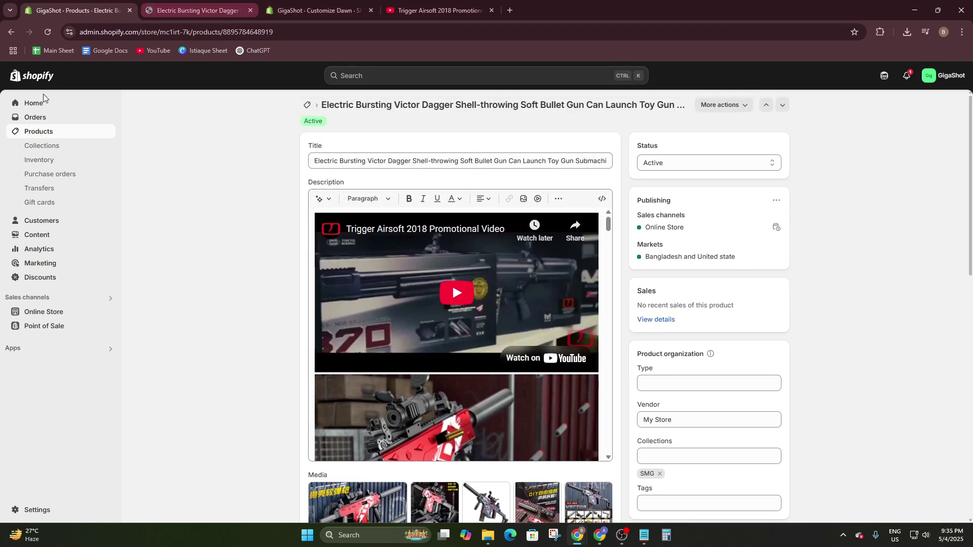
# Look over the product's storefront page and the Video section in the theme editor preview.
pyautogui.hotkey('ctrl', 'Tab')
pyautogui.scroll(-2, 324, 287)
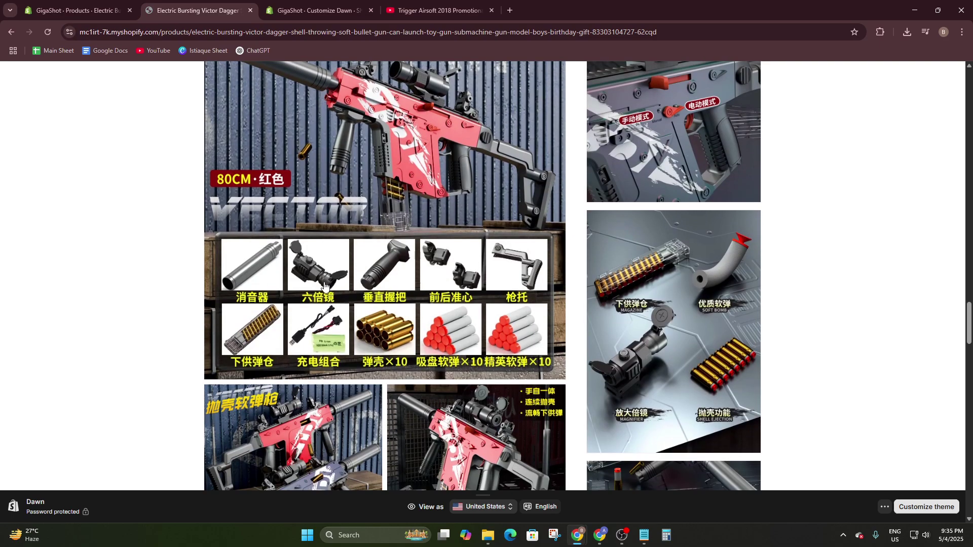
pyautogui.scroll(1, 324, 286)
pyautogui.hotkey('ctrl', 'Tab')
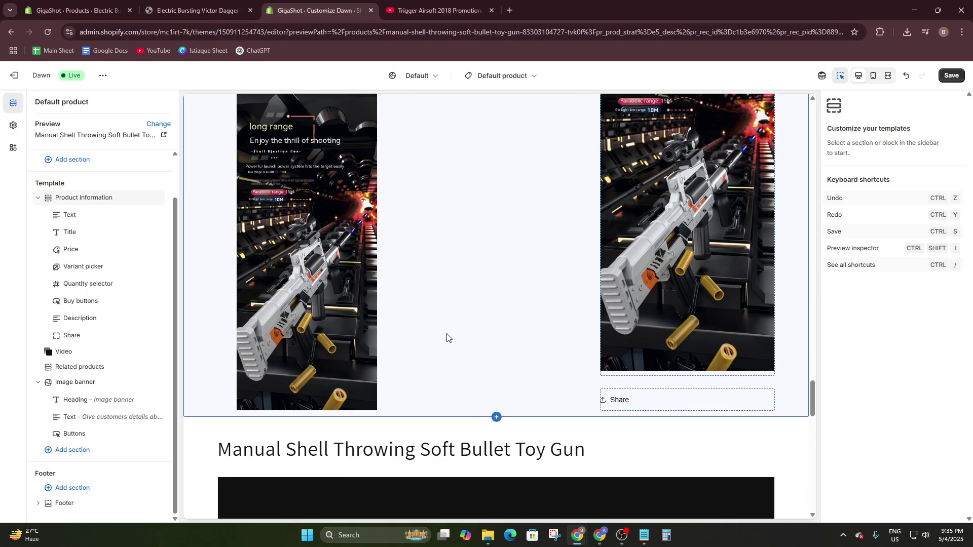
pyautogui.scroll(-15, 447, 338)
pyautogui.scroll(10, 532, 457)
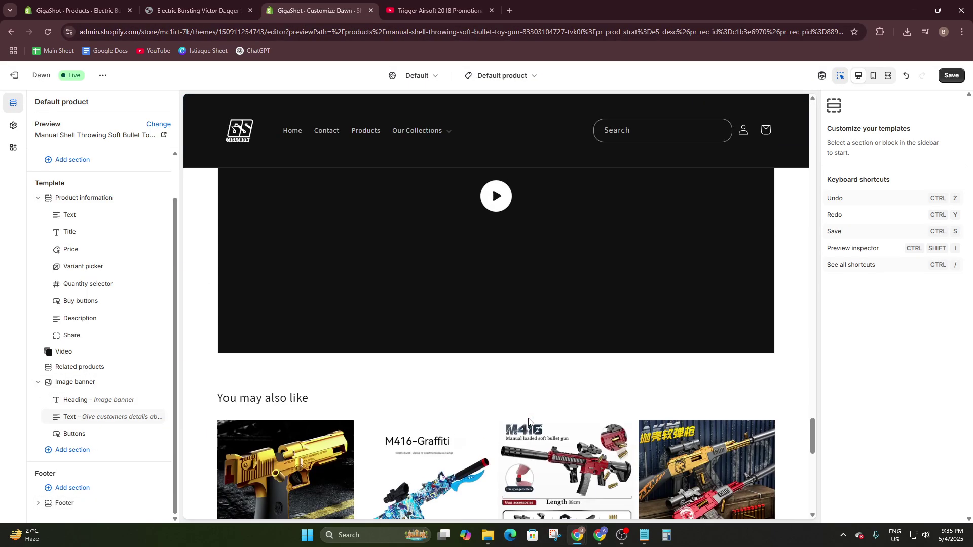
pyautogui.scroll(20, 528, 423)
# Return to the product admin and open the Products metafield definitions in the store's Custom data settings.
pyautogui.click(77, 10)
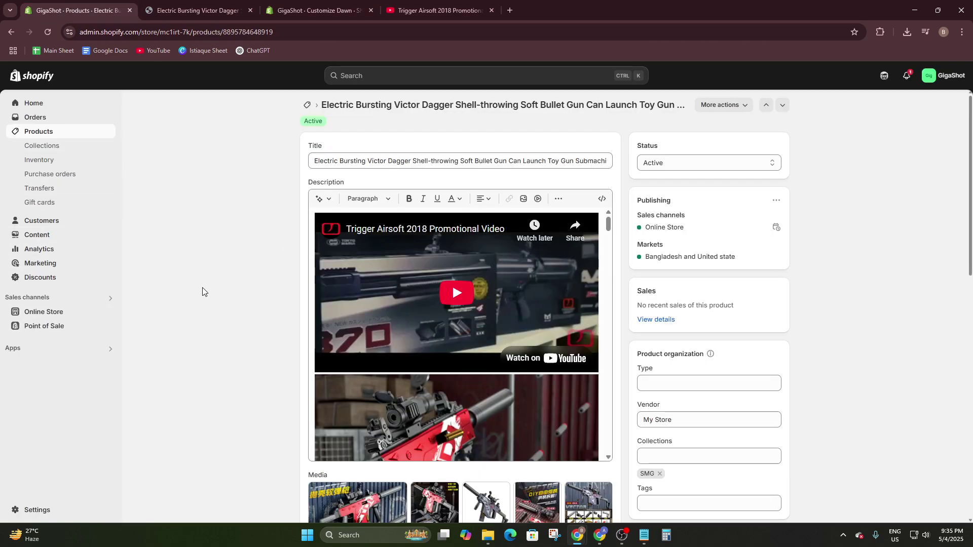
pyautogui.click(37, 510)
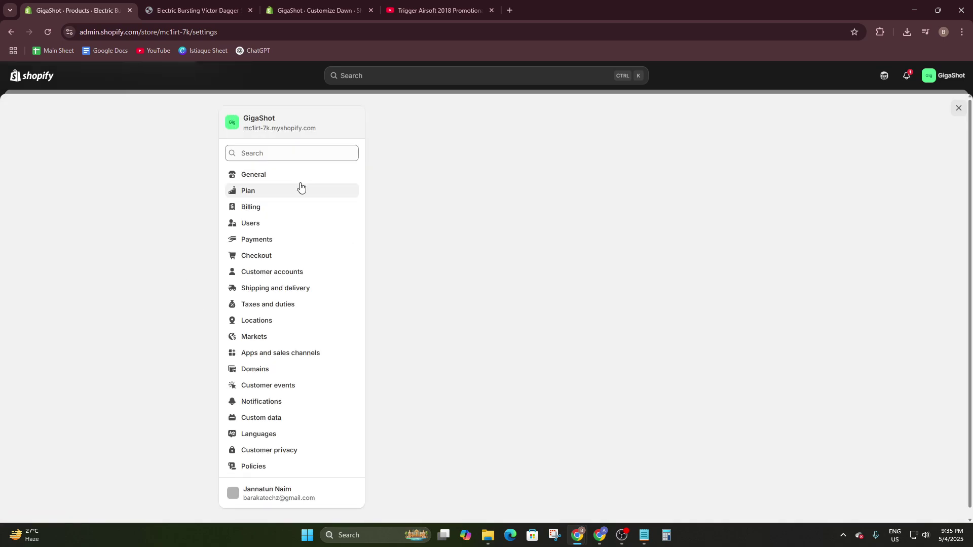
pyautogui.click(264, 424)
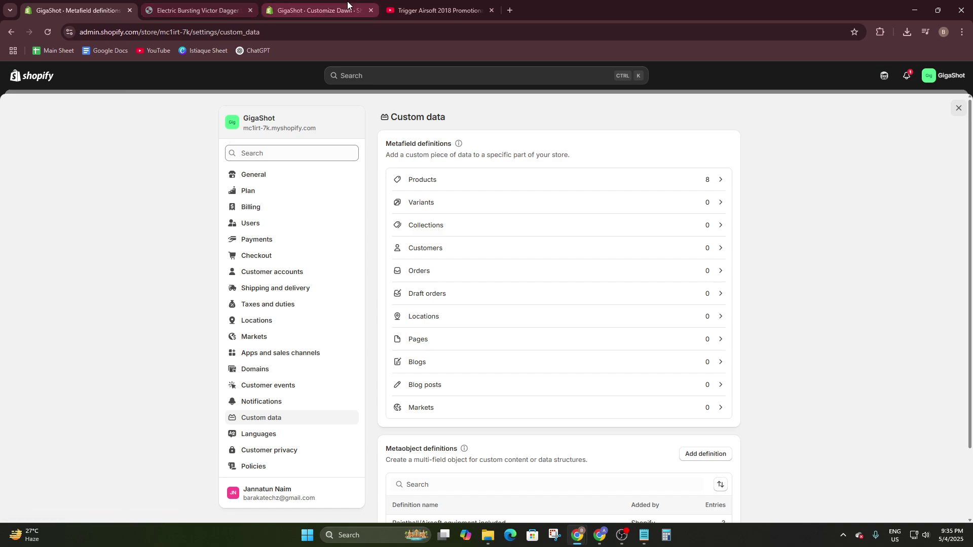
pyautogui.moveTo(348, 4)
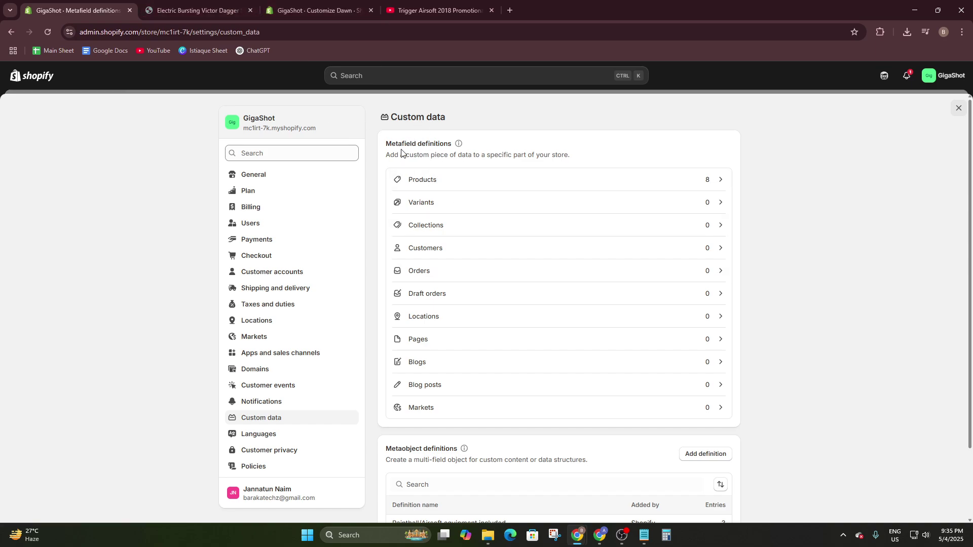
pyautogui.moveTo(386, 149); pyautogui.dragTo(535, 151)
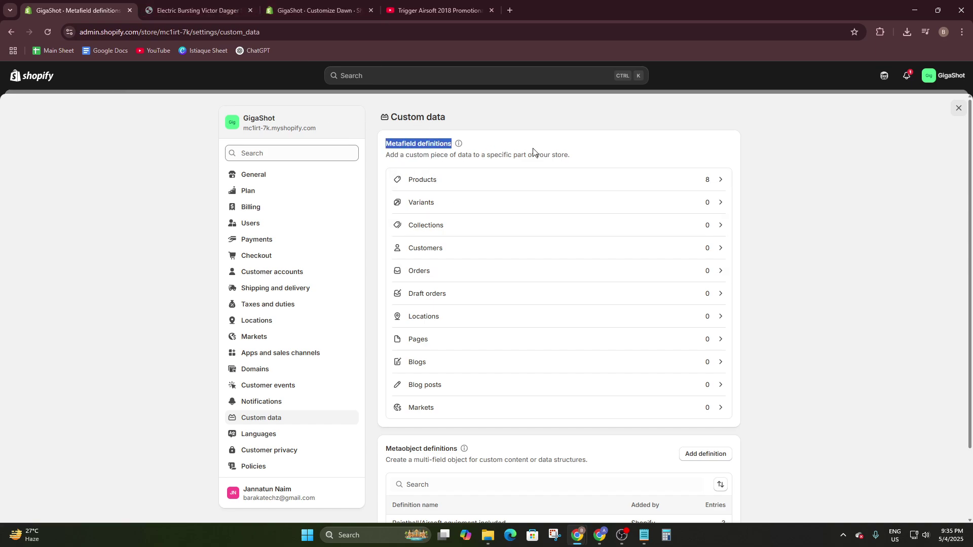
pyautogui.click(408, 182)
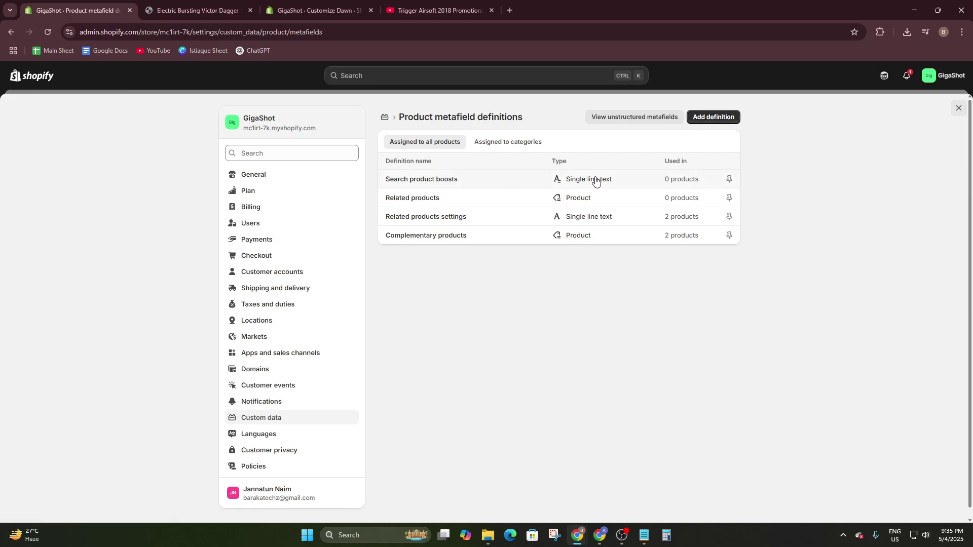
# Add a new product metafield definition named Video.
pyautogui.click(707, 119)
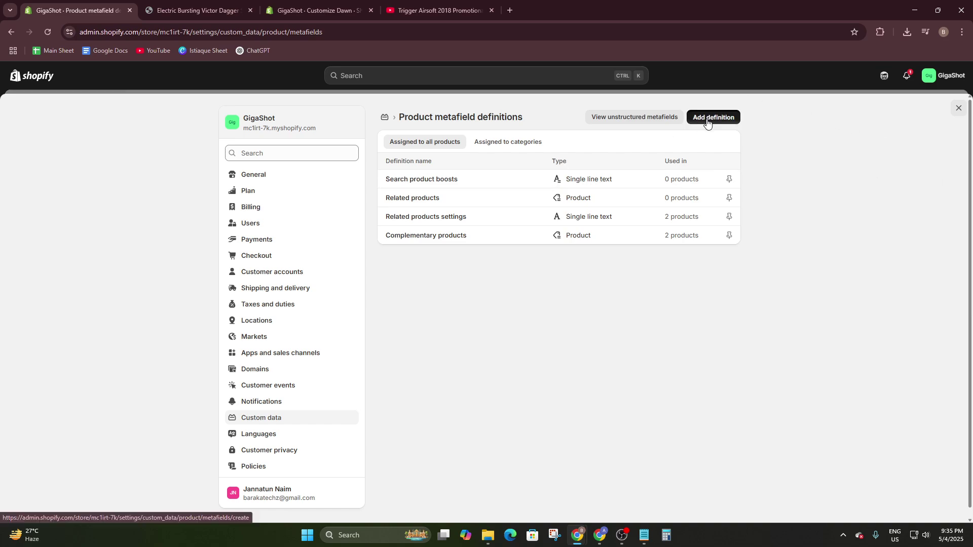
pyautogui.click(403, 161)
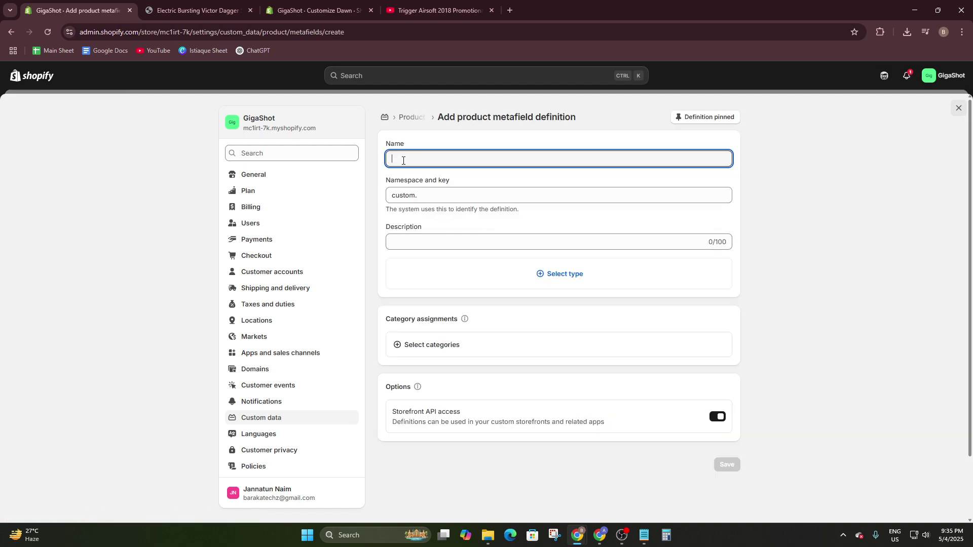
pyautogui.write('Vid')
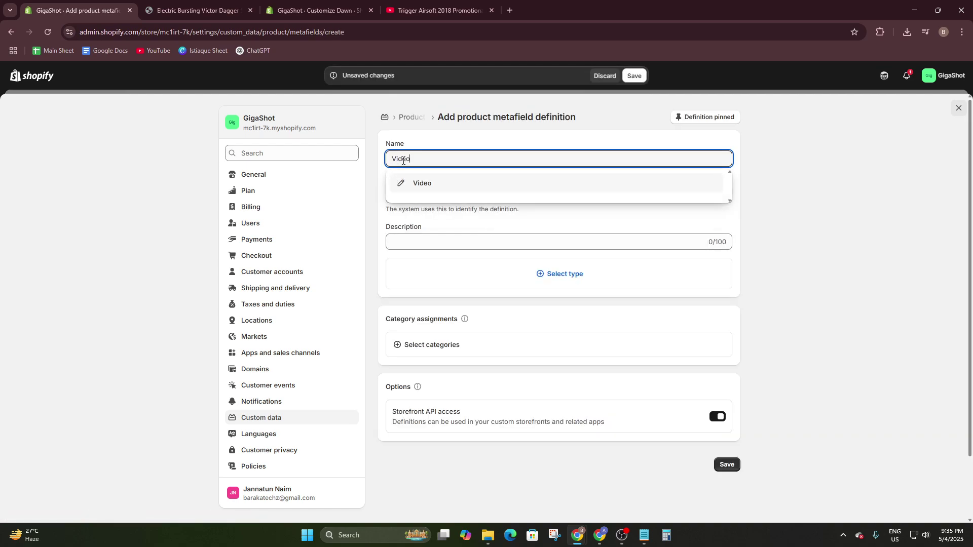
pyautogui.write('eo')
pyautogui.click(422, 184)
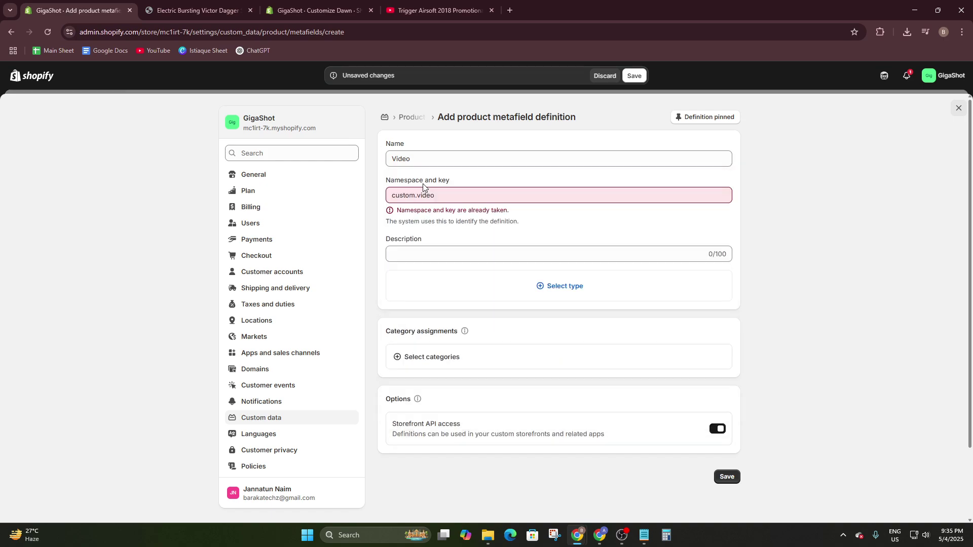
# Change the definition's namespace and key to product.video.
pyautogui.click(448, 198)
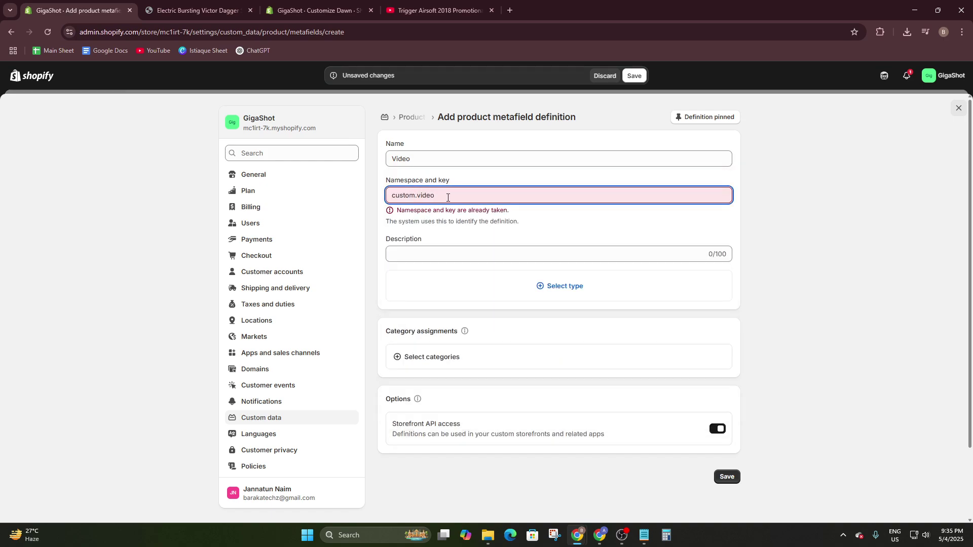
pyautogui.press('BackSpace')
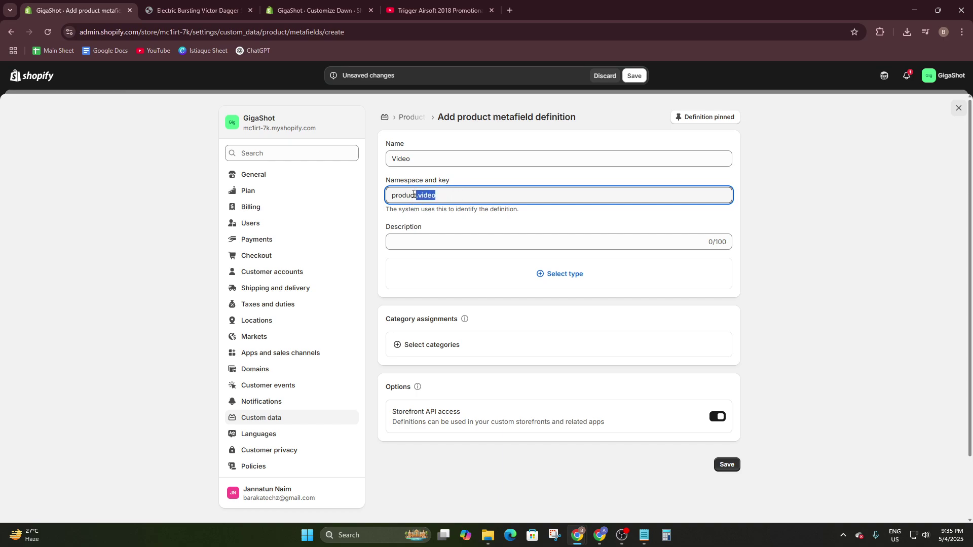
pyautogui.click(455, 238)
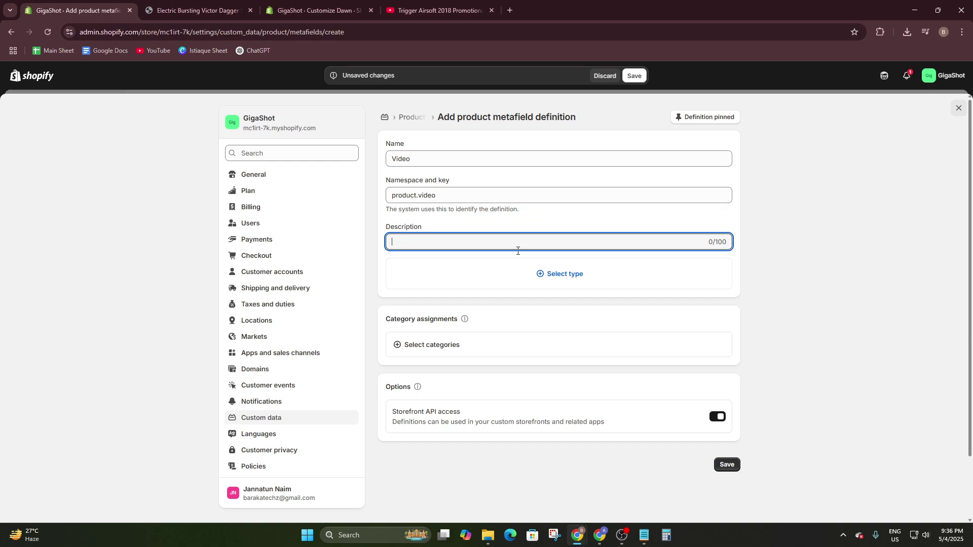
# Set the content type of the Video metafield definition to JSON.
pyautogui.click(539, 273)
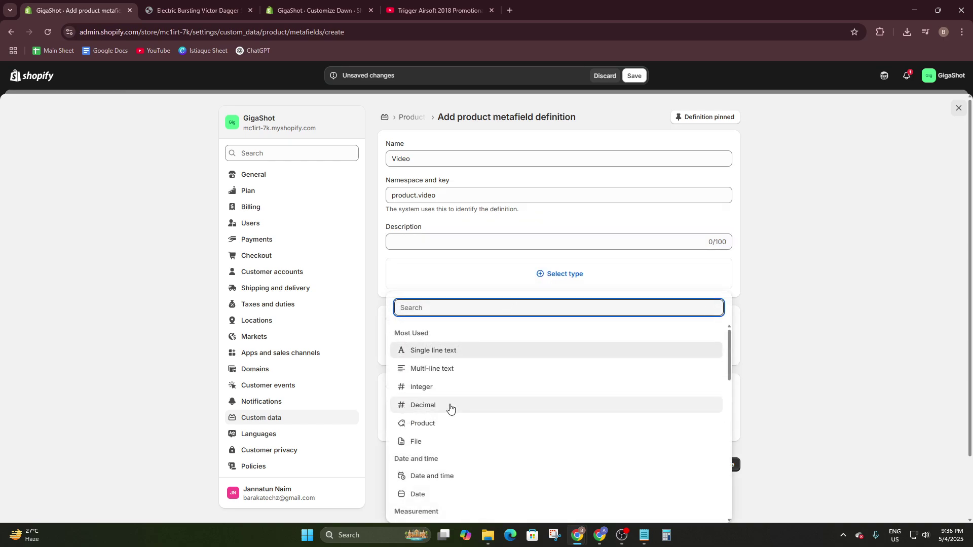
pyautogui.scroll(-3, 450, 408)
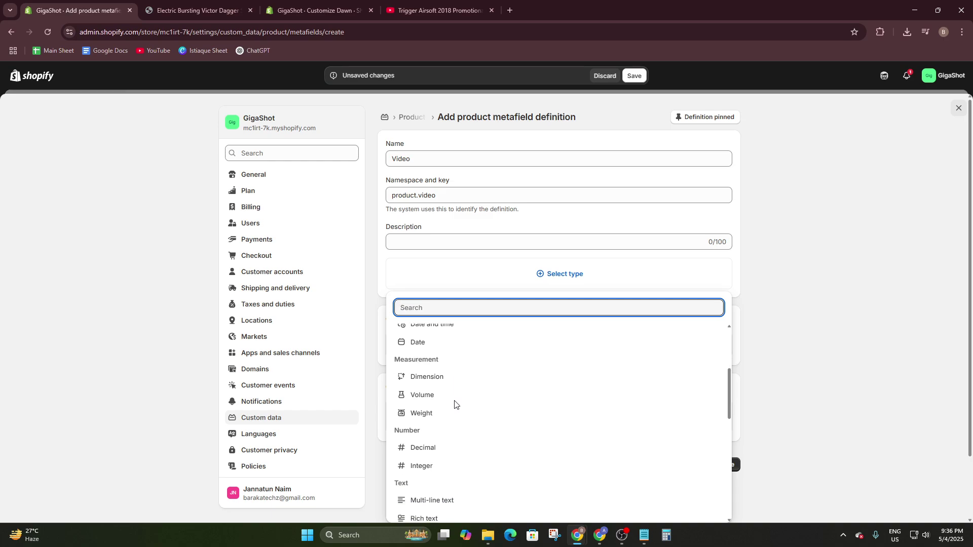
pyautogui.scroll(-6, 454, 404)
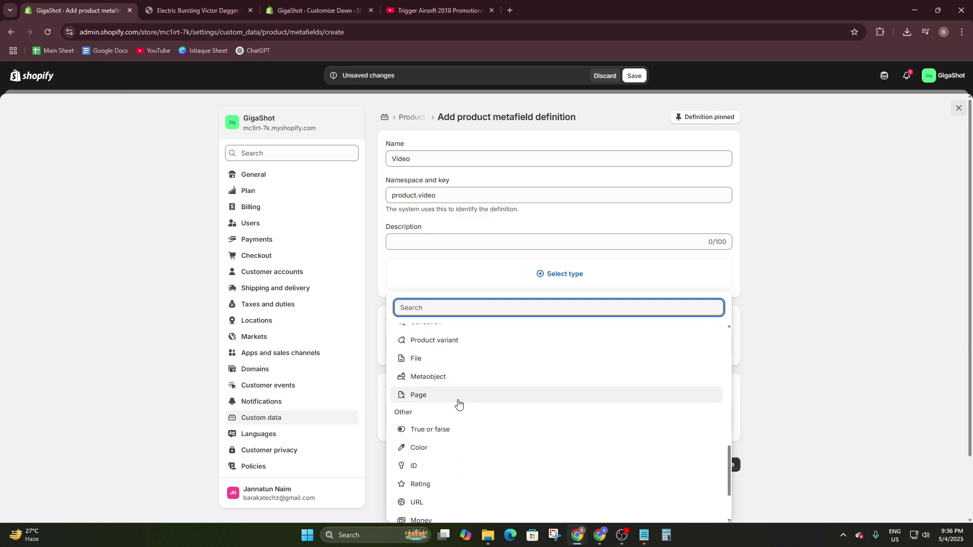
pyautogui.scroll(-2, 458, 404)
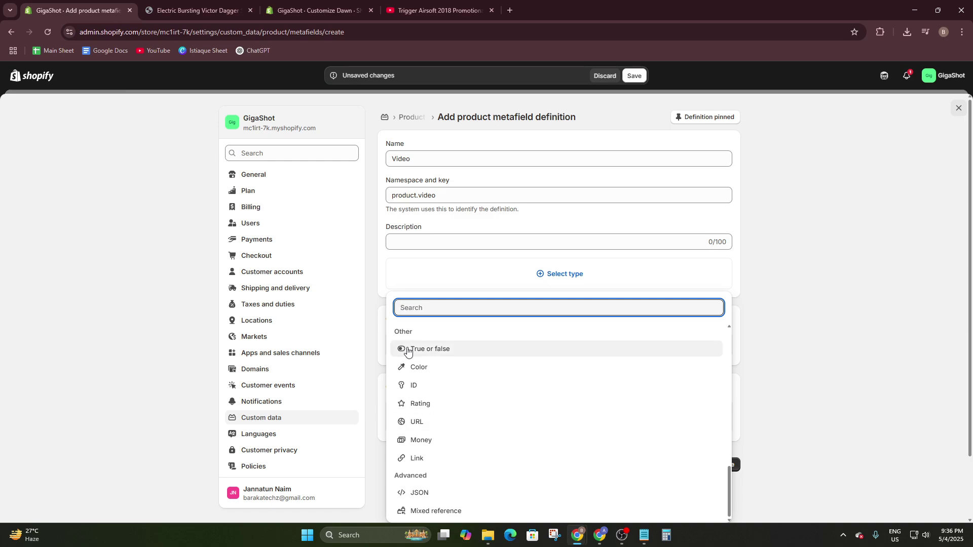
pyautogui.scroll(1, 436, 366)
pyautogui.scroll(-1, 438, 486)
pyautogui.click(433, 494)
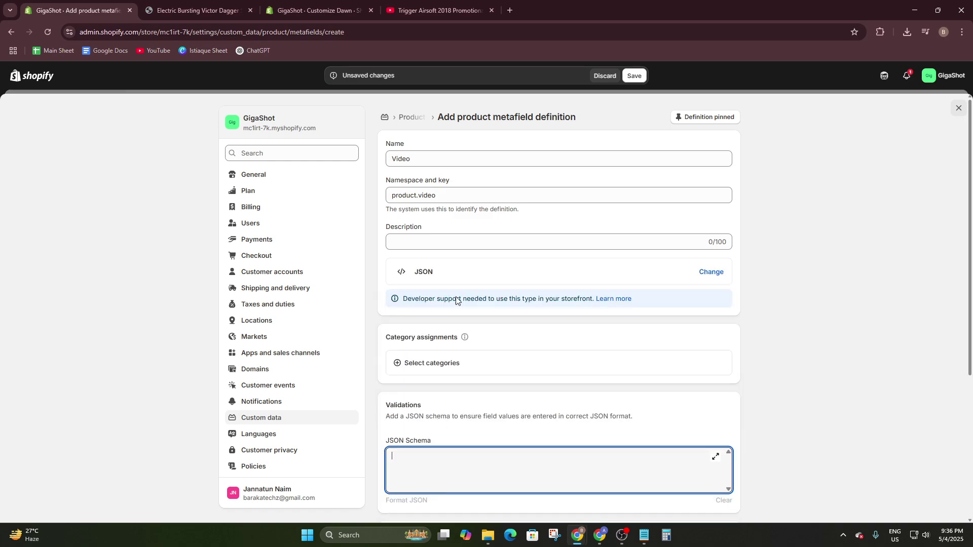
# Look through the other available metafield types, keep JSON selected and save the Video definition.
pyautogui.click(438, 278)
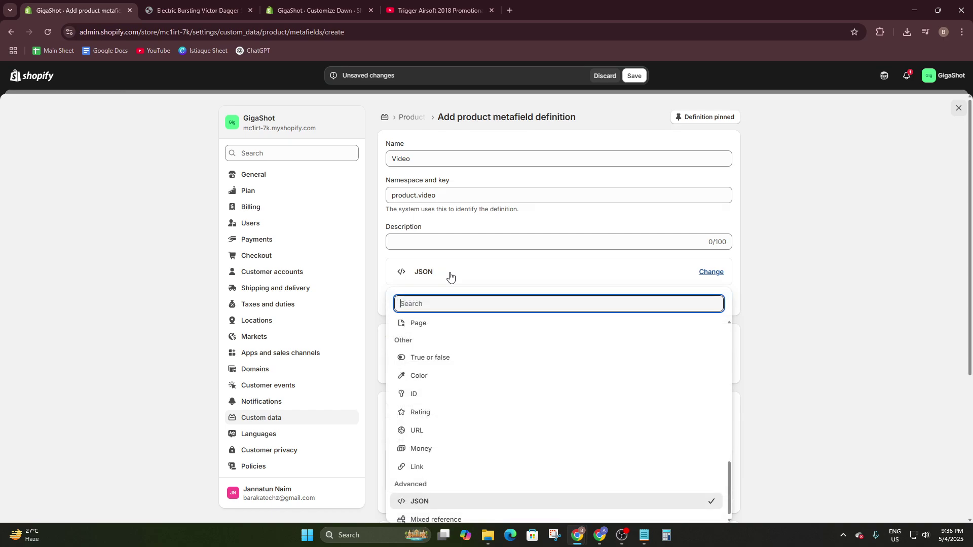
pyautogui.scroll(5, 465, 384)
pyautogui.scroll(5, 457, 376)
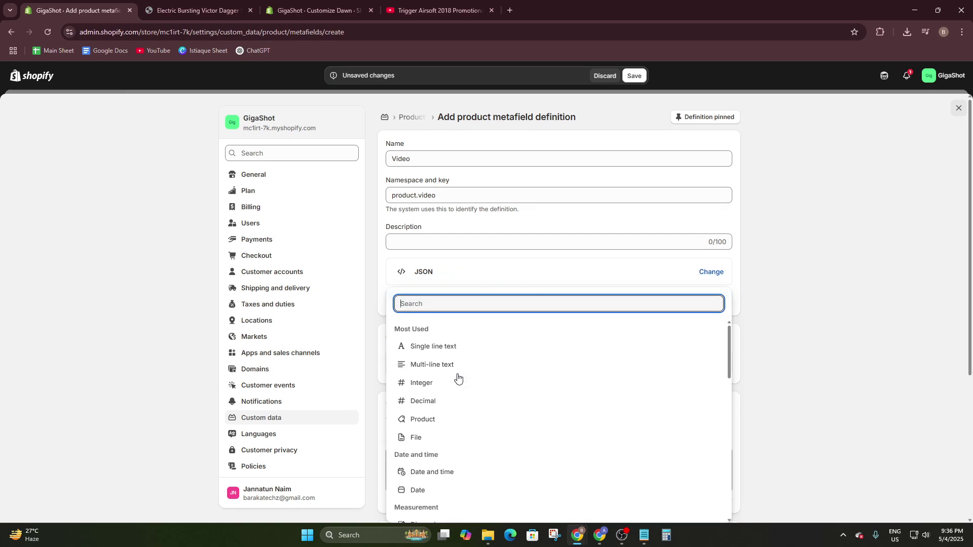
pyautogui.scroll(-5, 456, 376)
pyautogui.scroll(5, 456, 375)
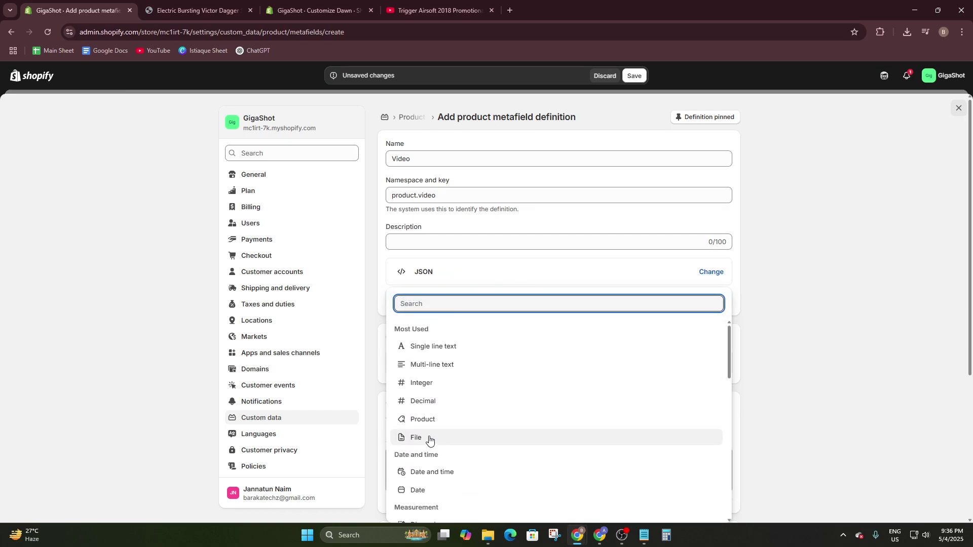
pyautogui.scroll(-1, 426, 445)
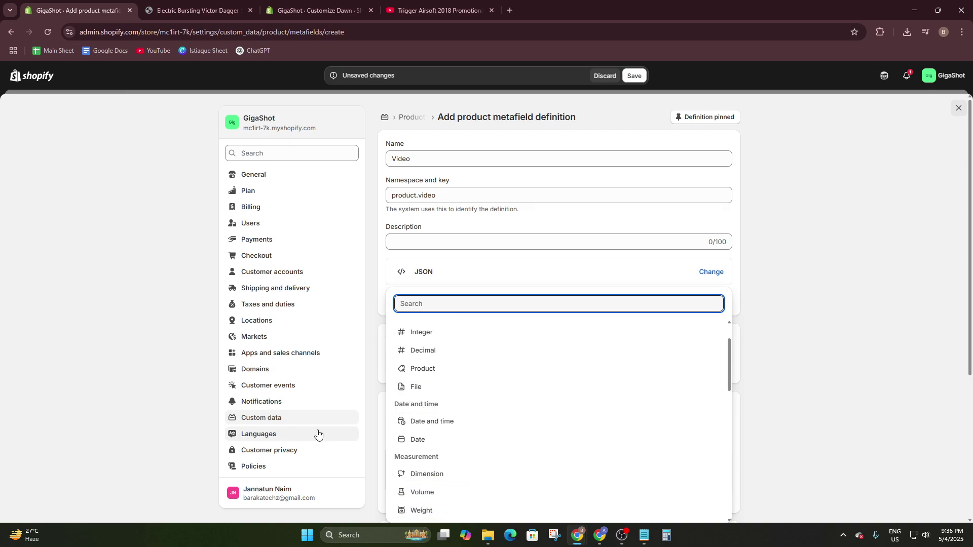
pyautogui.scroll(-2, 413, 430)
pyautogui.scroll(-4, 422, 439)
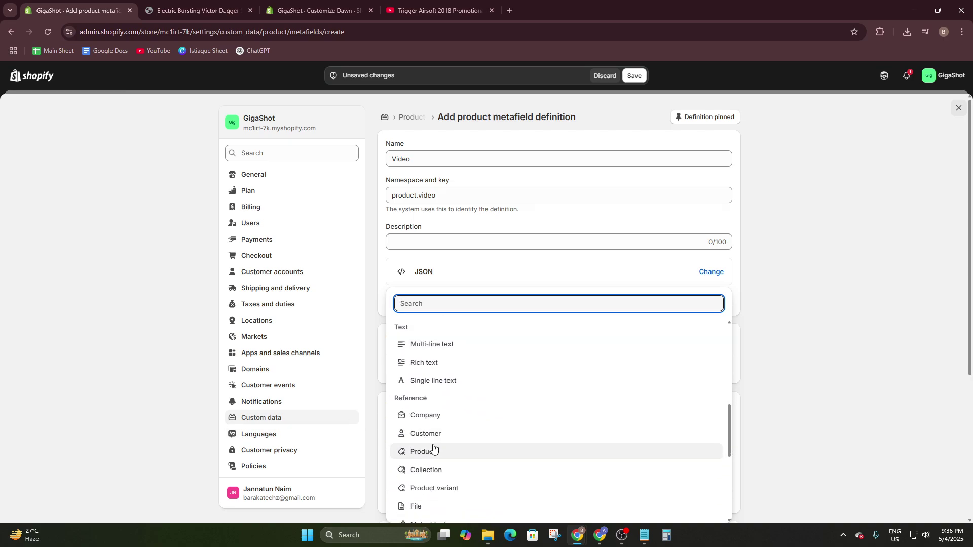
pyautogui.scroll(-3, 441, 449)
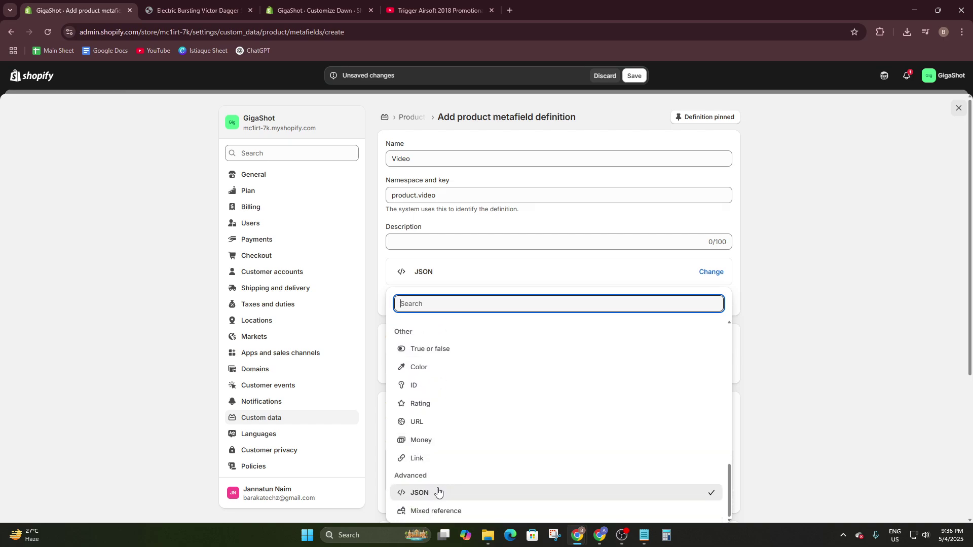
pyautogui.click(438, 492)
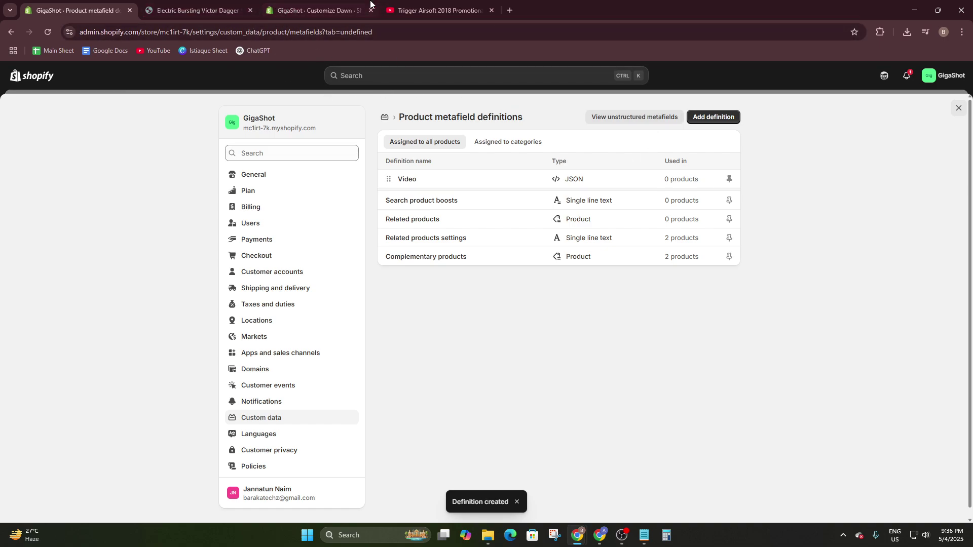
# Switch to the theme editor, add a Custom Liquid section above the Video section of the product template, and remove it again.
pyautogui.click(320, 7)
pyautogui.scroll(-15, 431, 270)
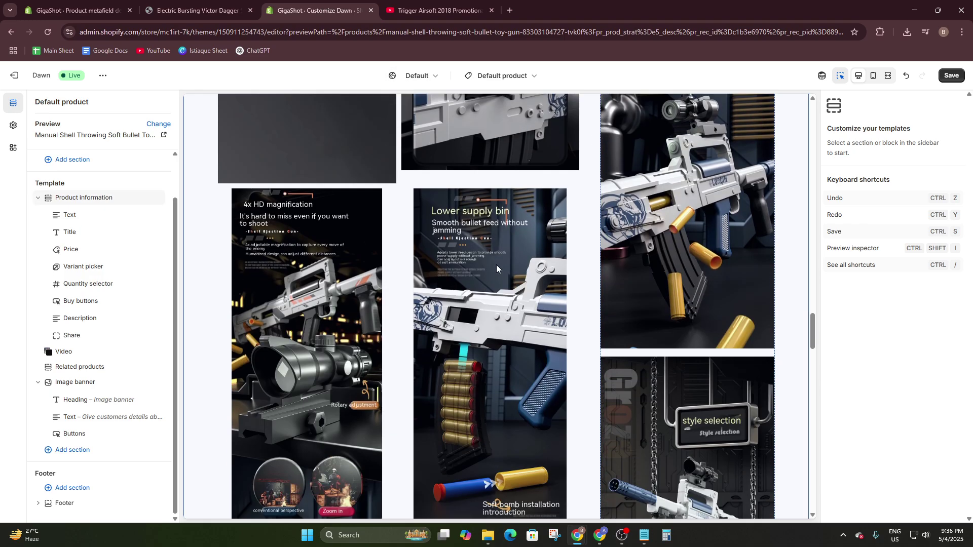
pyautogui.scroll(4, 431, 271)
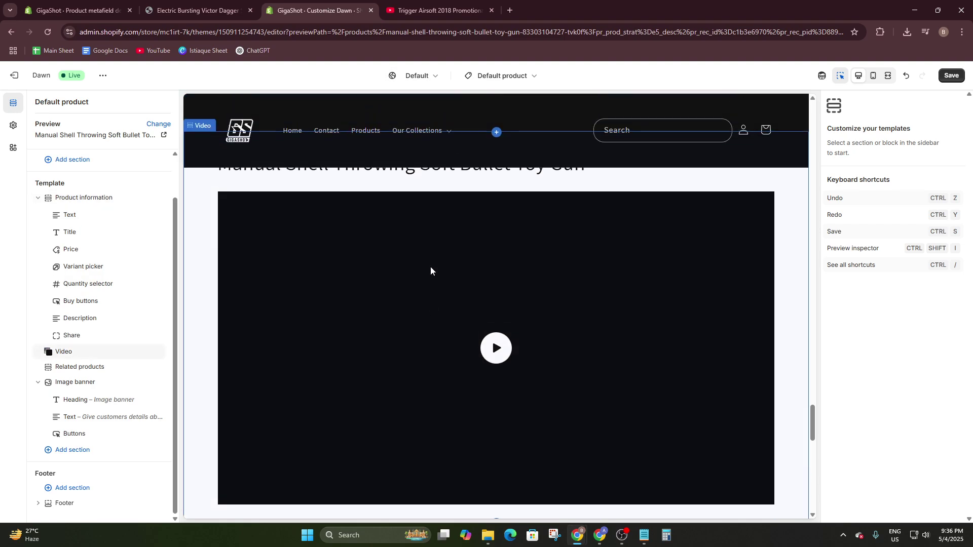
pyautogui.click(495, 283)
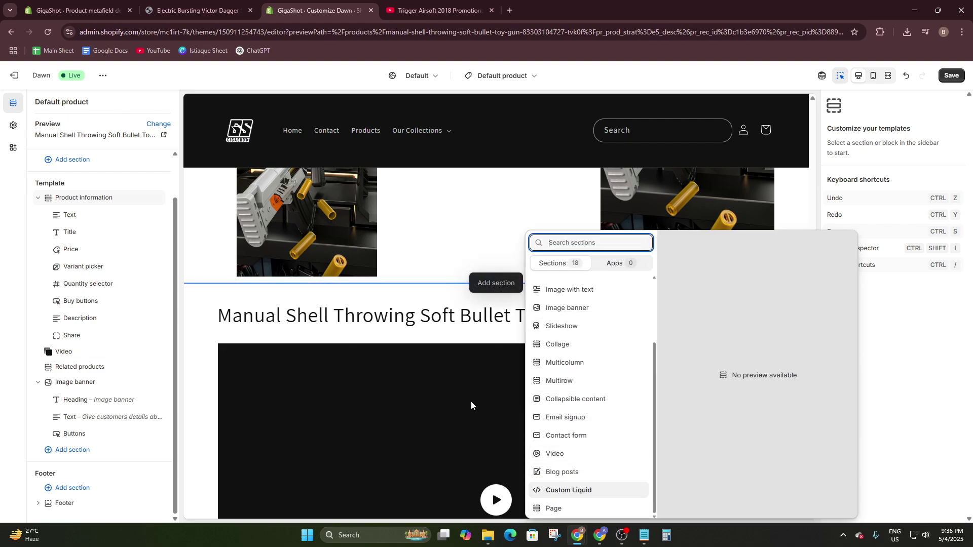
pyautogui.click(555, 493)
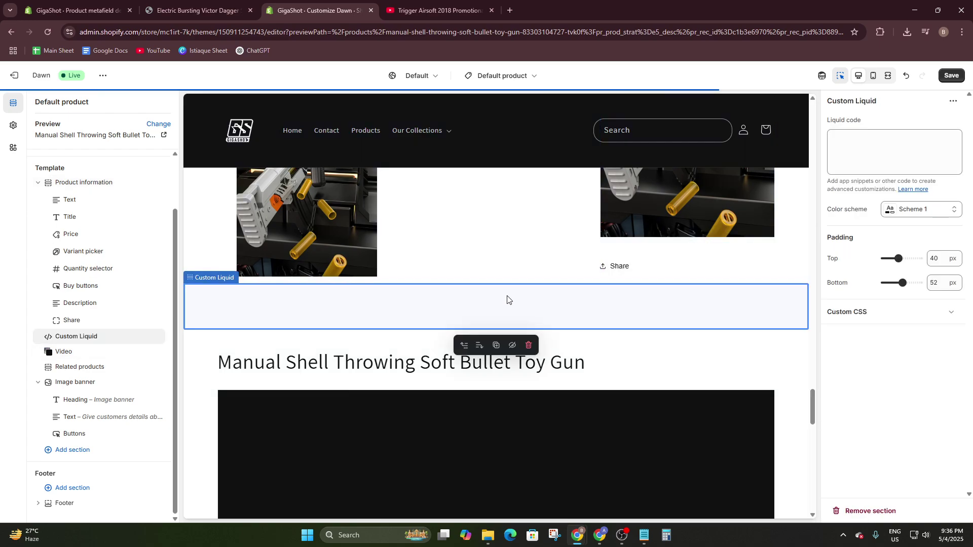
pyautogui.click(887, 148)
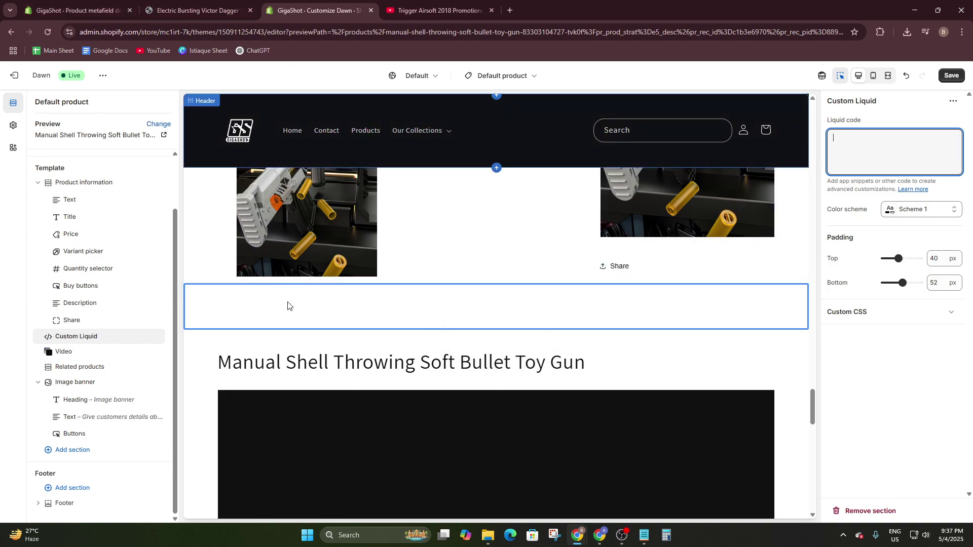
pyautogui.click(422, 305)
pyautogui.click(527, 345)
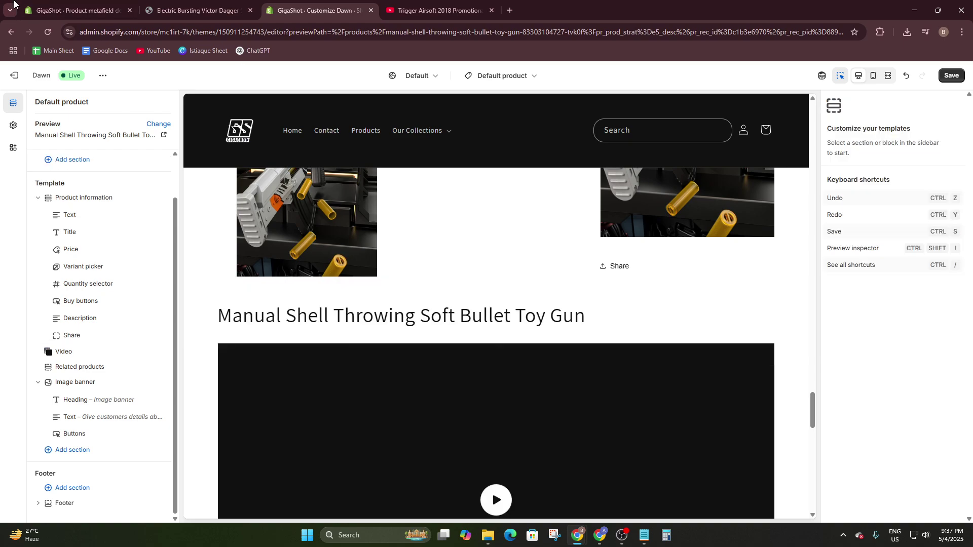
# Return to the admin's product list and open the Electric Bursting Victor Dagger product at its Metafields section.
pyautogui.click(76, 10)
pyautogui.click(76, 74)
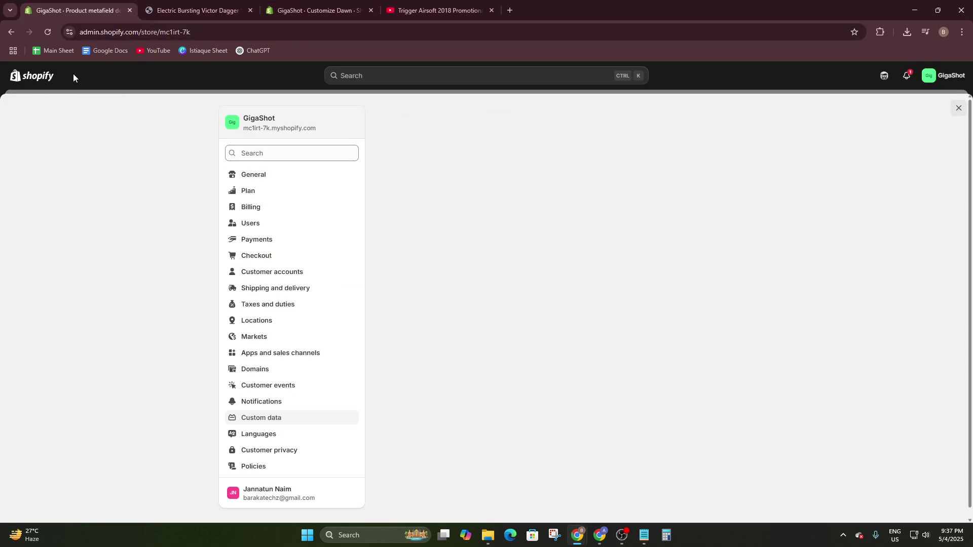
pyautogui.click(41, 131)
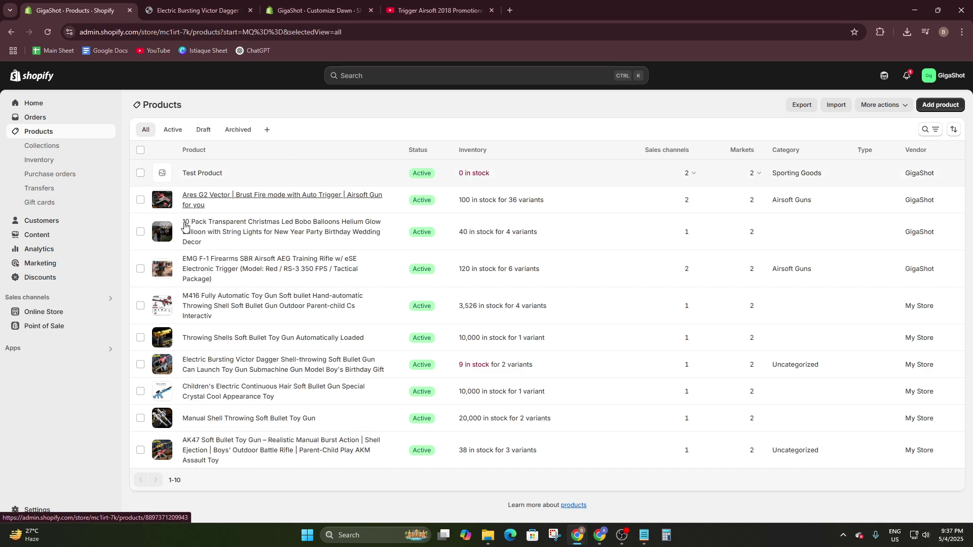
pyautogui.click(225, 371)
pyautogui.scroll(-5, 493, 433)
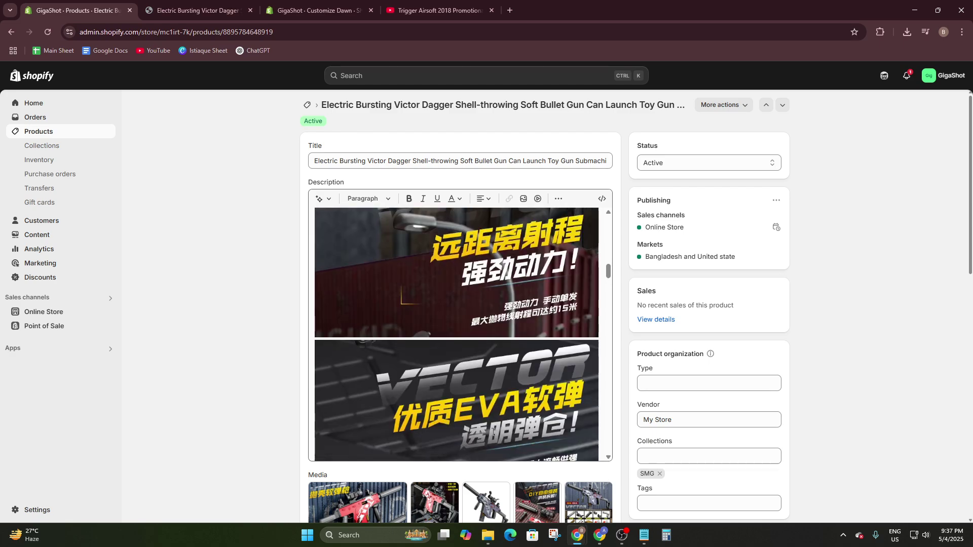
pyautogui.scroll(-10, 493, 432)
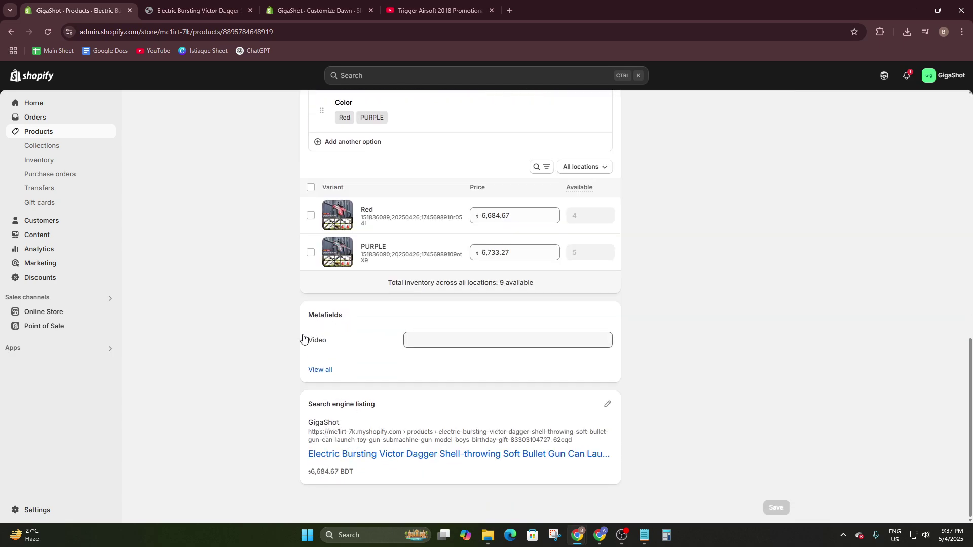
# Paste the YouTube embed code of the Trigger Airsoft 2018 Promotional Video into the product's Video metafield and discard the unsaved change.
pyautogui.click(437, 341)
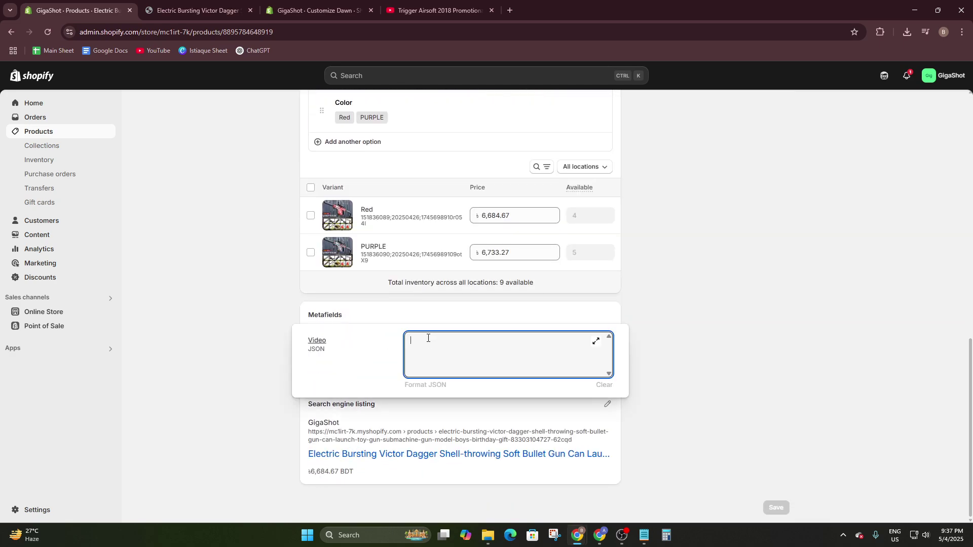
pyautogui.click(408, 7)
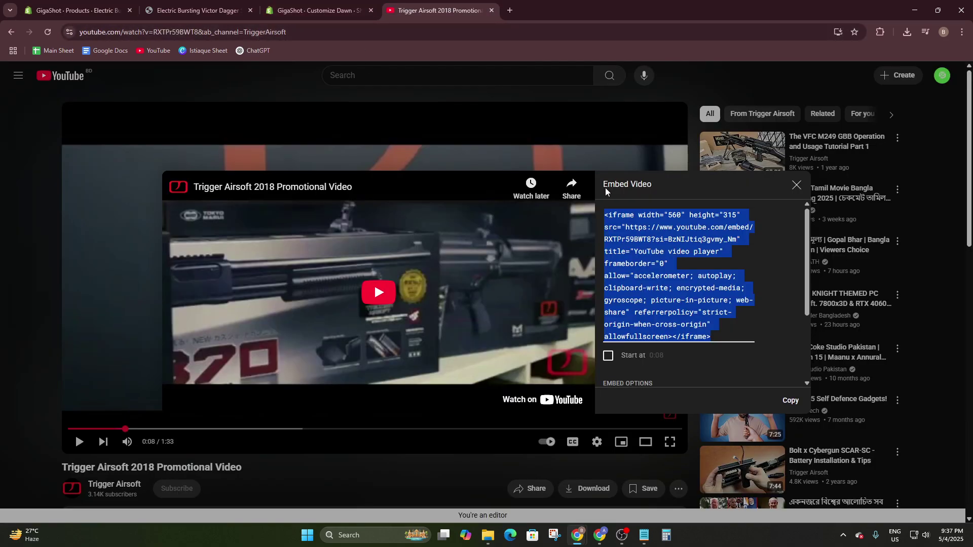
pyautogui.click(790, 400)
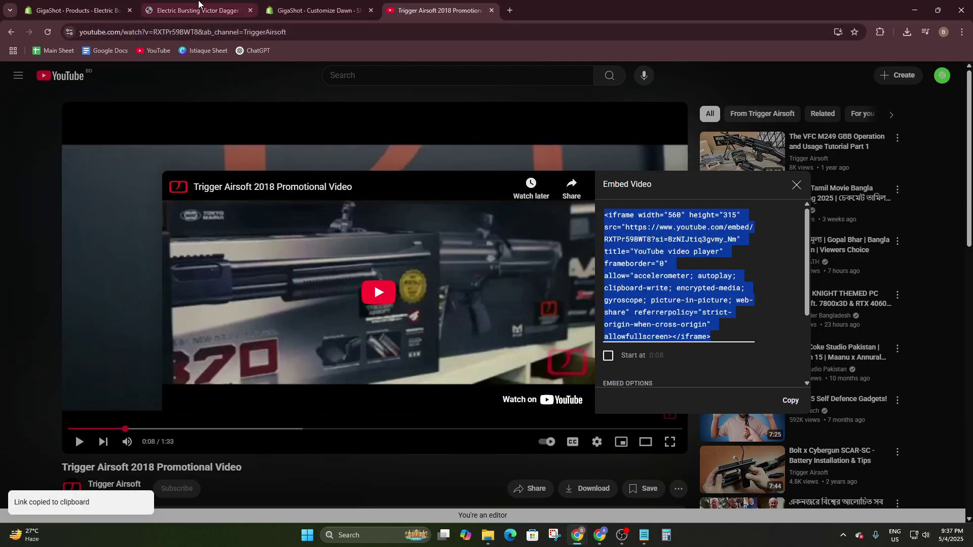
pyautogui.click(76, 10)
pyautogui.hotkey('ctrl', 'v')
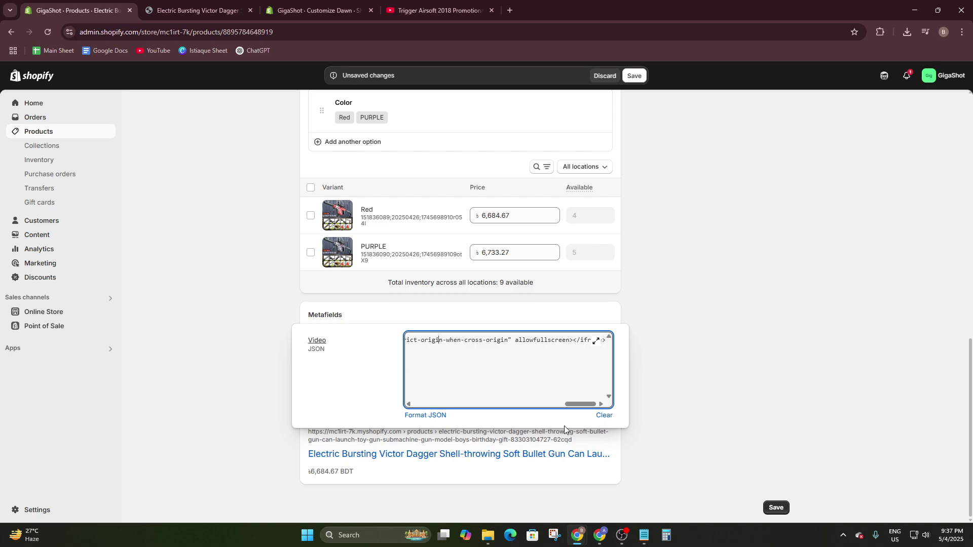
pyautogui.click(747, 335)
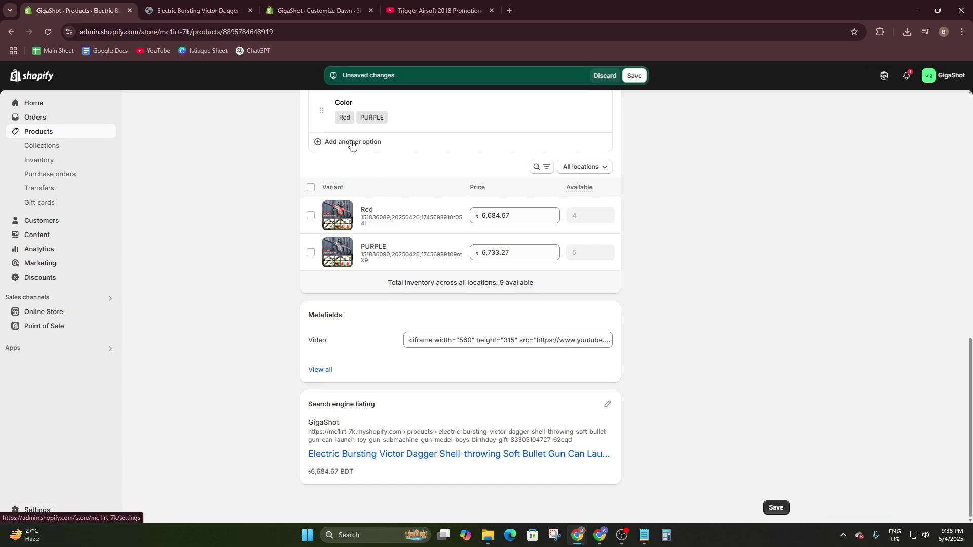
pyautogui.click(604, 77)
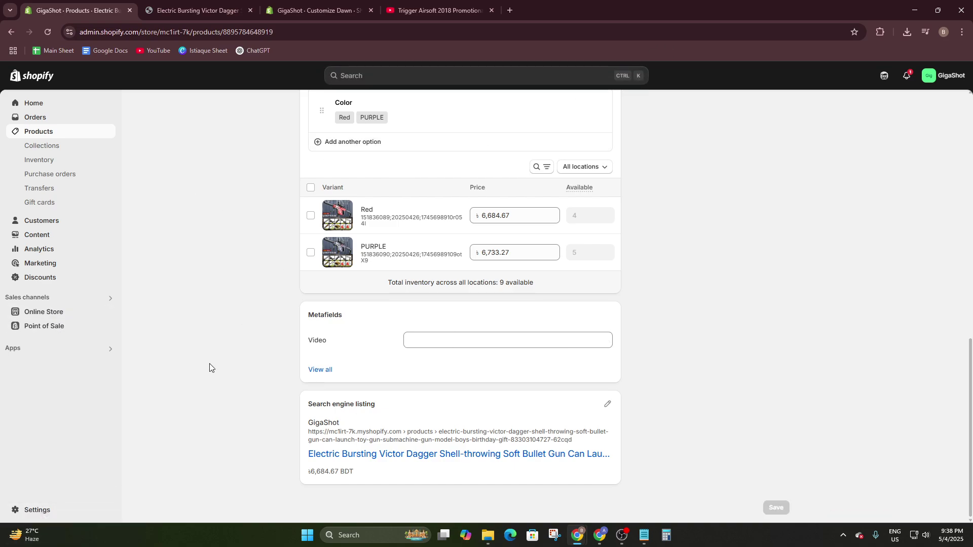
# Delete the JSON Video definition from the product metafield definitions in the store's custom data settings, using the field-only option.
pyautogui.click(27, 513)
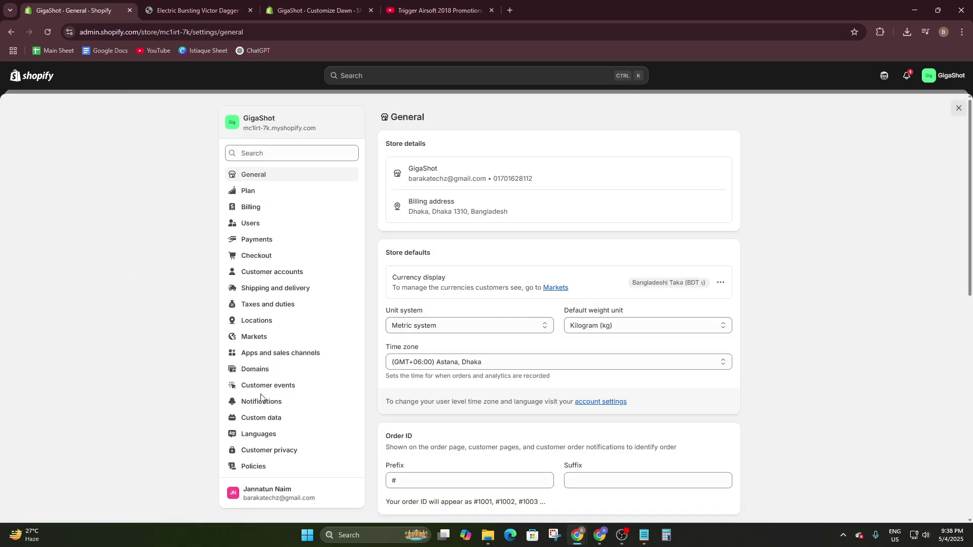
pyautogui.click(262, 417)
pyautogui.click(440, 181)
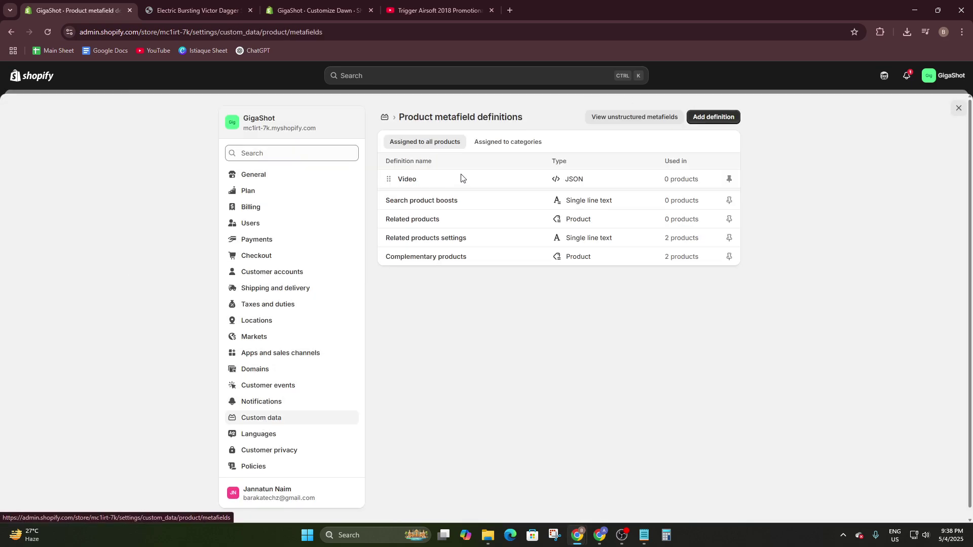
pyautogui.click(423, 183)
pyautogui.rightClick(423, 183)
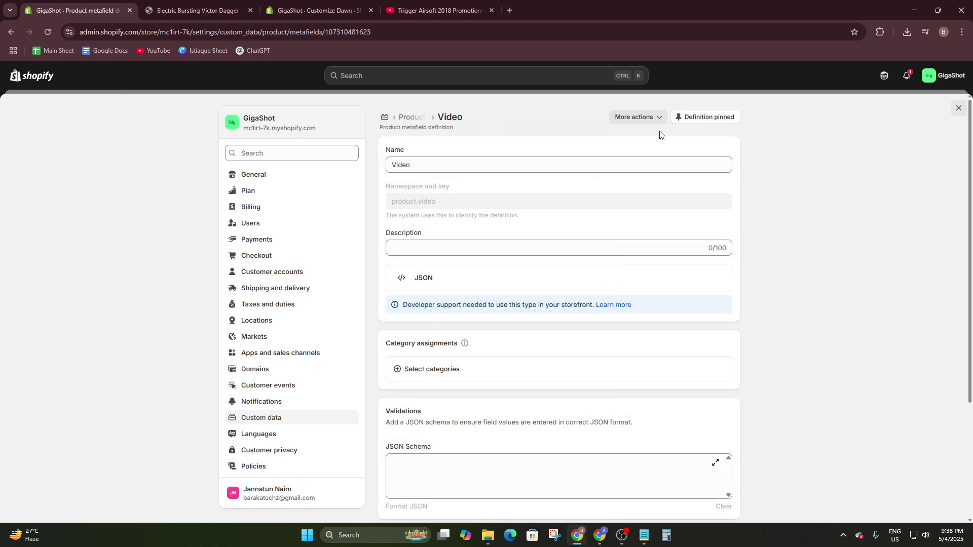
pyautogui.click(638, 117)
pyautogui.click(639, 137)
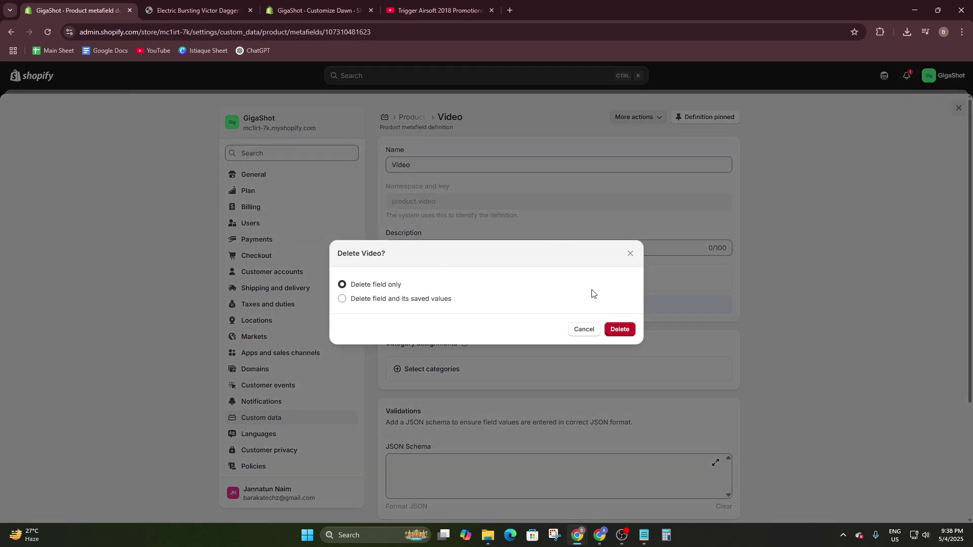
pyautogui.click(620, 330)
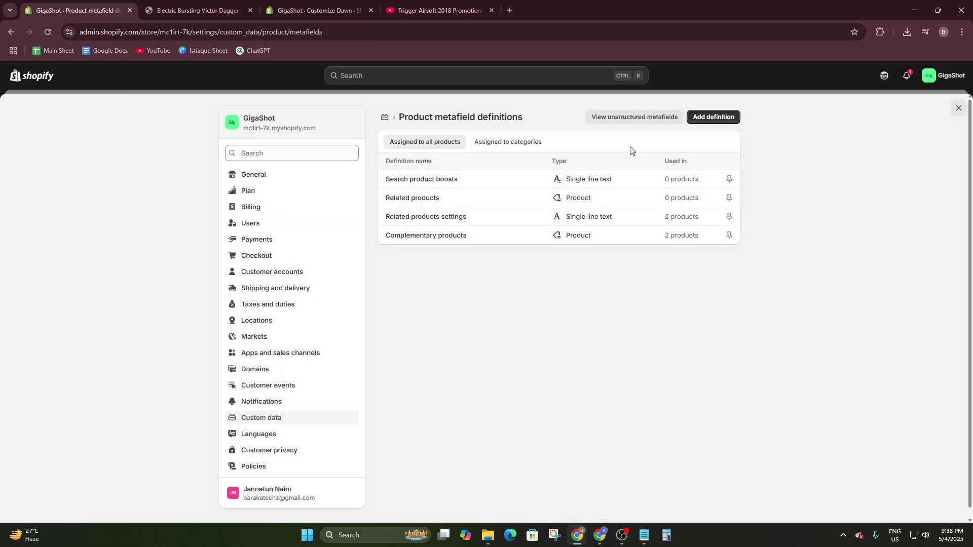
# Add a product metafield definition named Video with the namespace and key product.video.
pyautogui.click(725, 122)
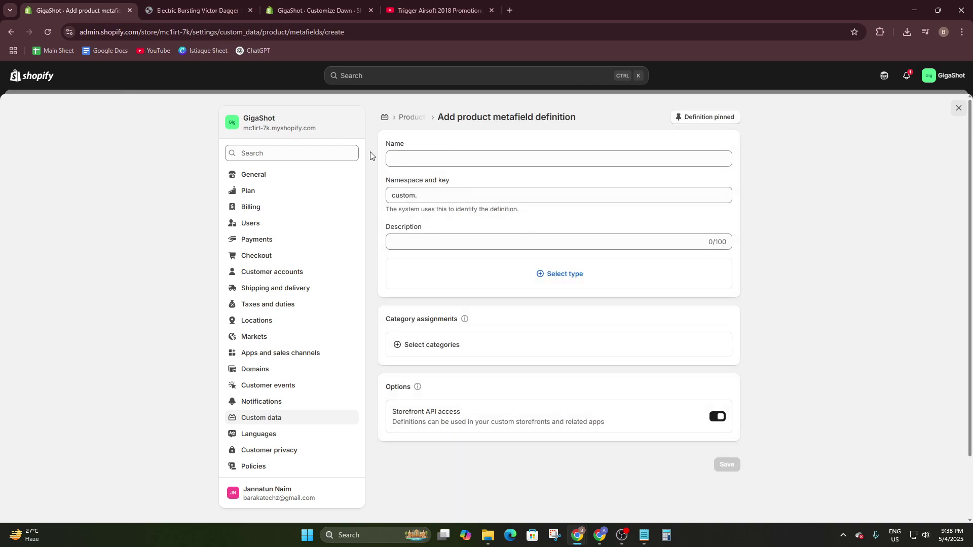
pyautogui.click(405, 156)
pyautogui.write('Video')
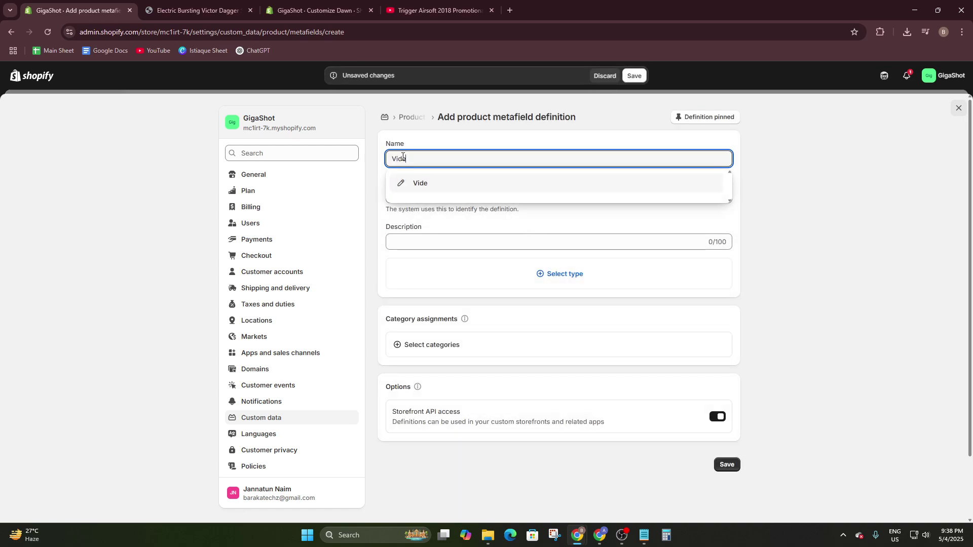
pyautogui.click(433, 184)
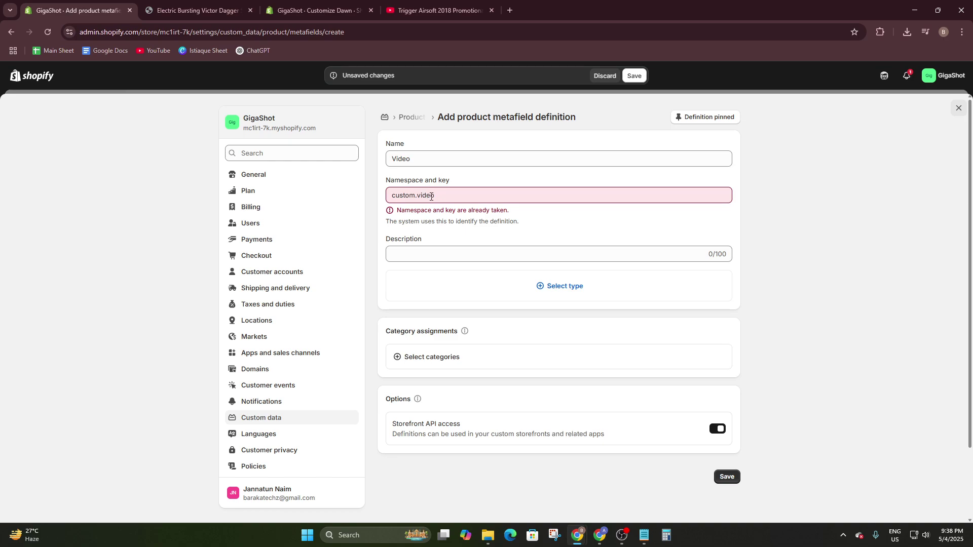
pyautogui.moveTo(431, 197); pyautogui.dragTo(419, 192)
pyautogui.write('P')
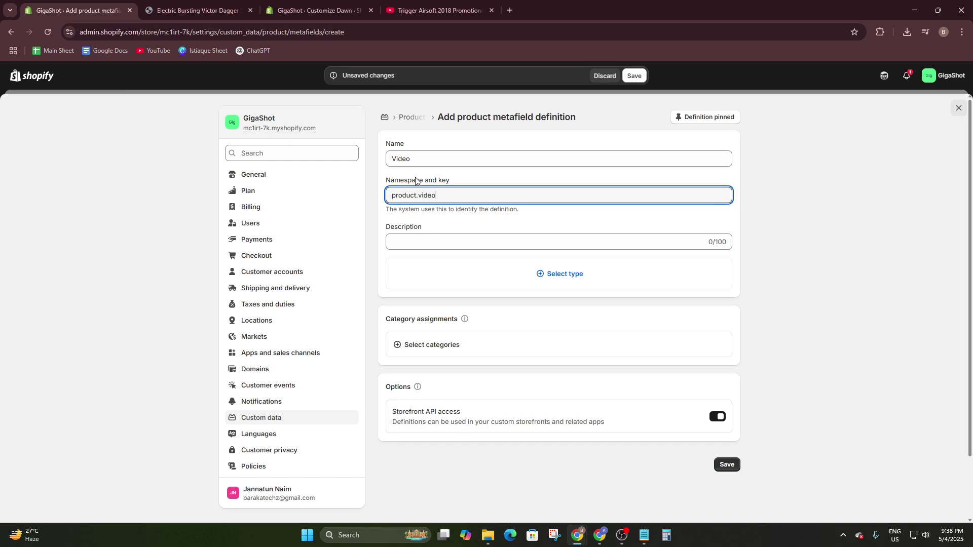
# Set the Video definition's type to Multi-line text and save the definition.
pyautogui.click(442, 243)
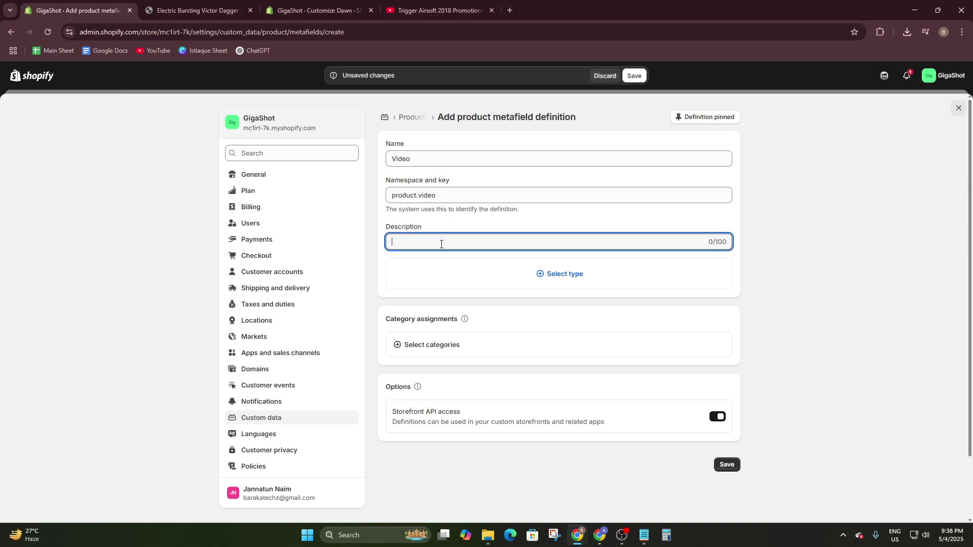
pyautogui.click(505, 271)
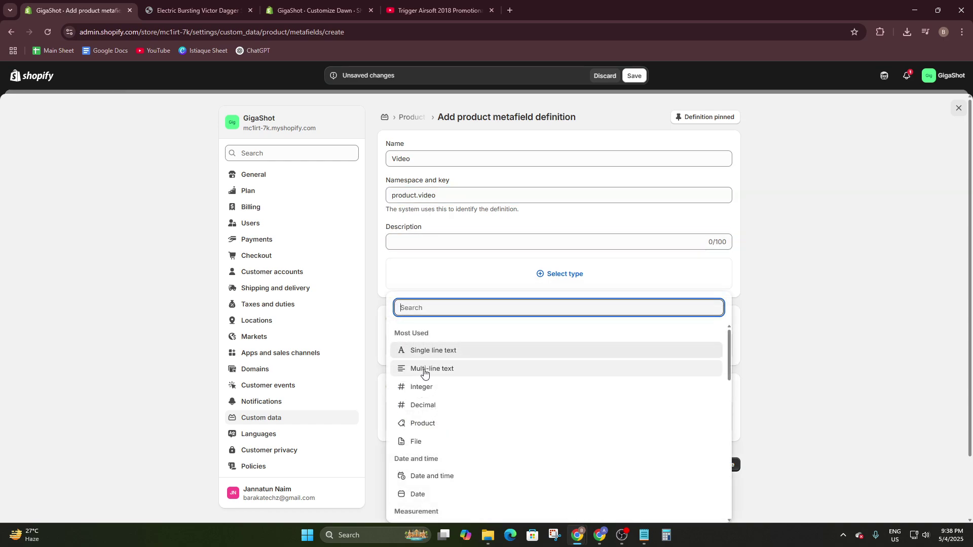
pyautogui.click(486, 369)
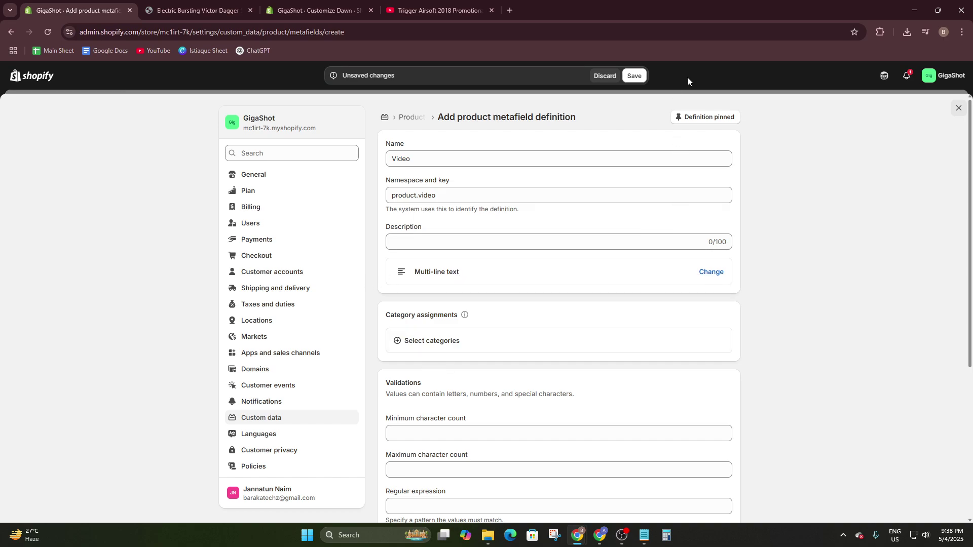
pyautogui.scroll(-1, 423, 345)
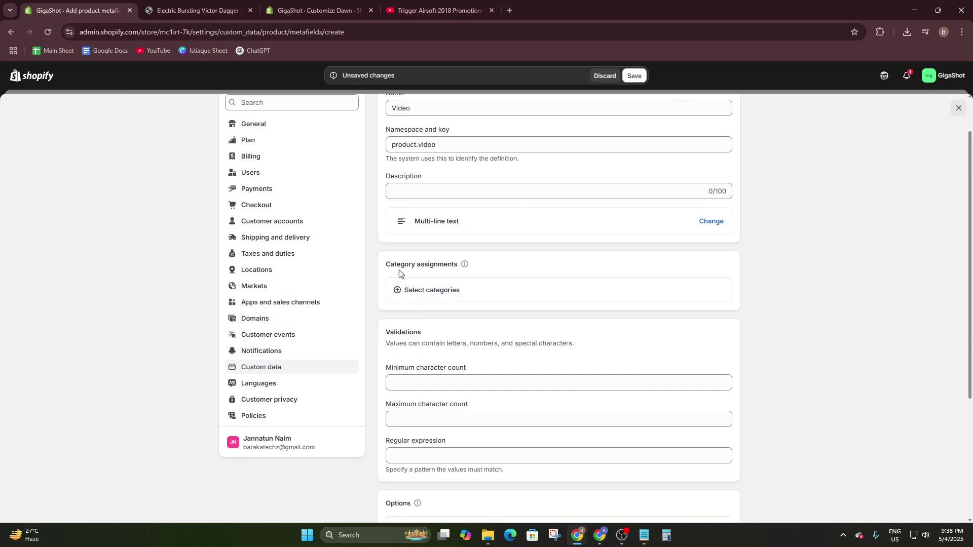
pyautogui.scroll(-1, 414, 350)
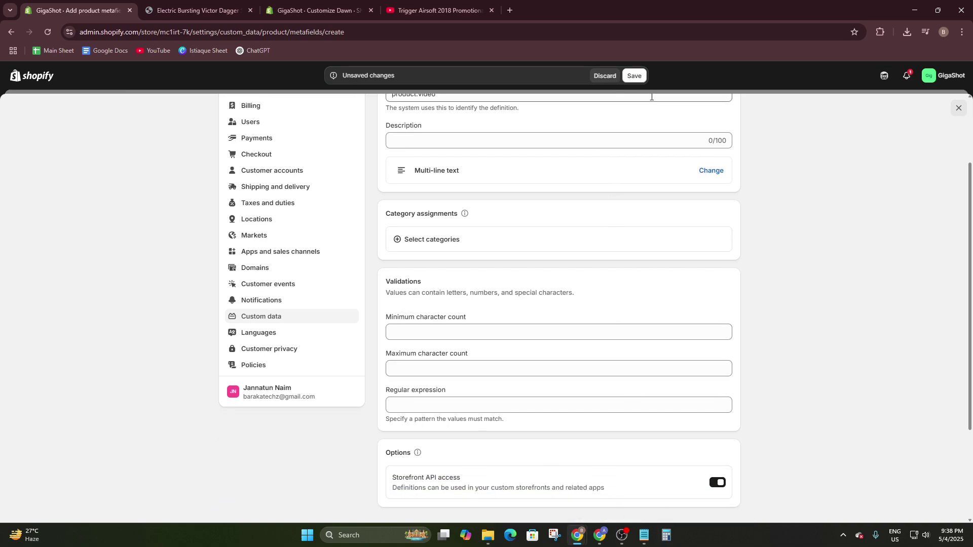
pyautogui.click(641, 80)
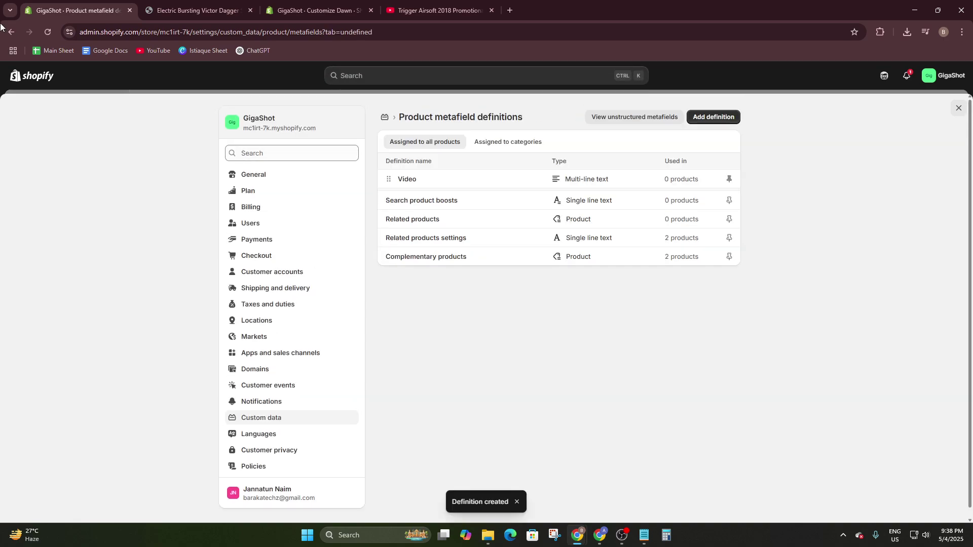
# Return to the product list and open the Electric Bursting Victor Dagger product at its Metafields section.
pyautogui.click(25, 79)
pyautogui.click(48, 132)
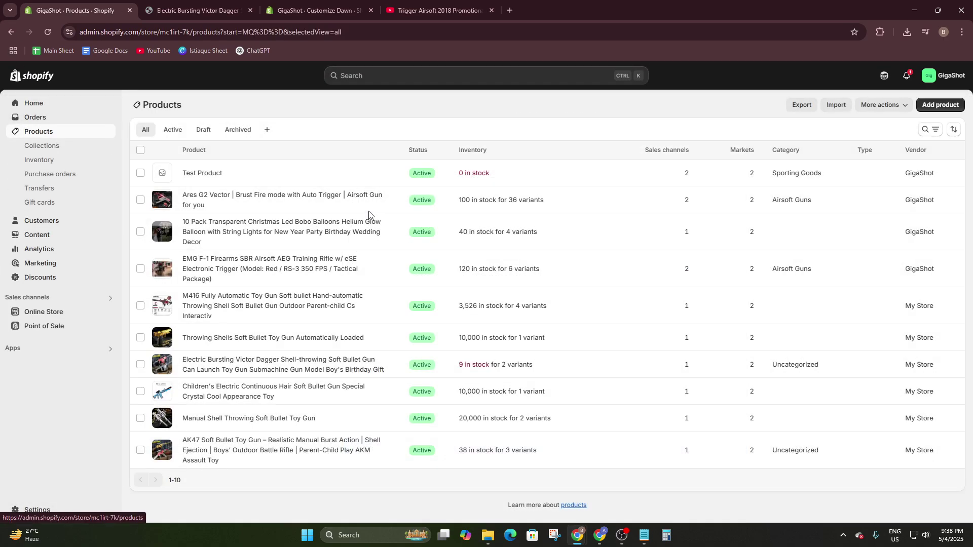
pyautogui.click(203, 366)
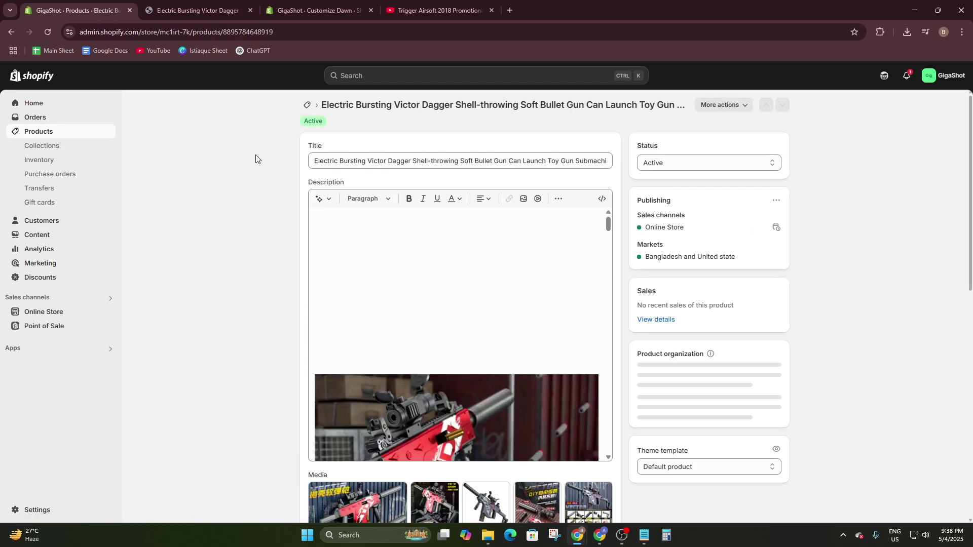
pyautogui.scroll(-15, 367, 263)
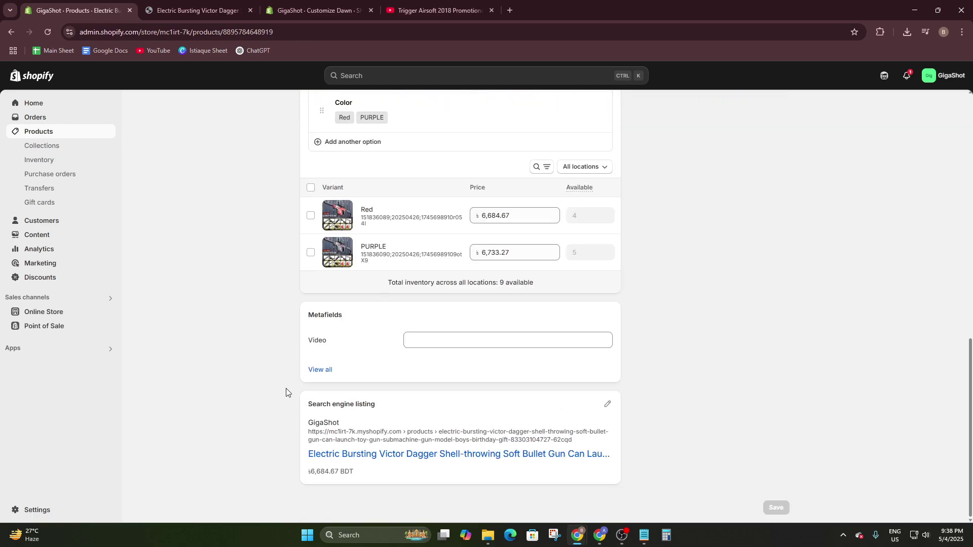
# Copy the YouTube embed code of the Trigger Airsoft 2018 Promotional Video into the product's Video metafield and save the product.
pyautogui.click(459, 343)
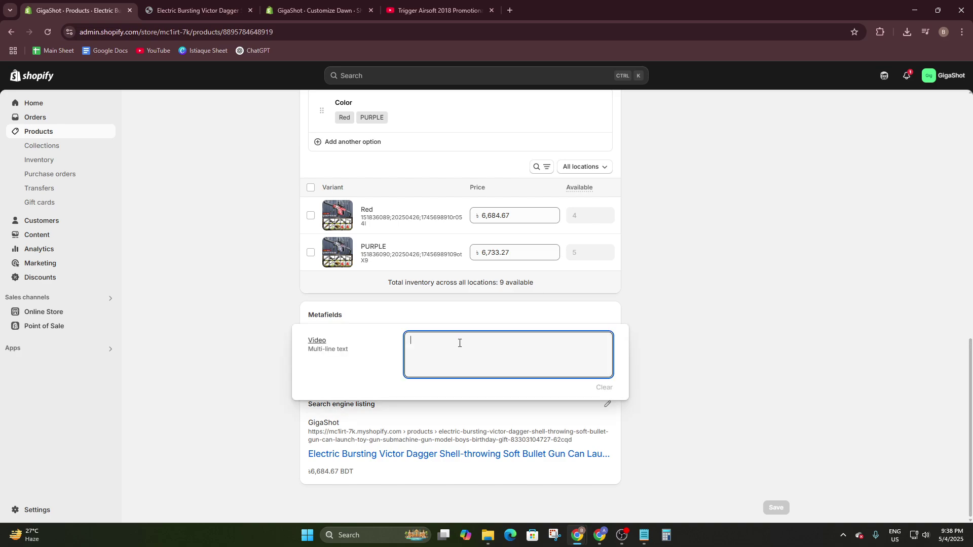
pyautogui.click(439, 10)
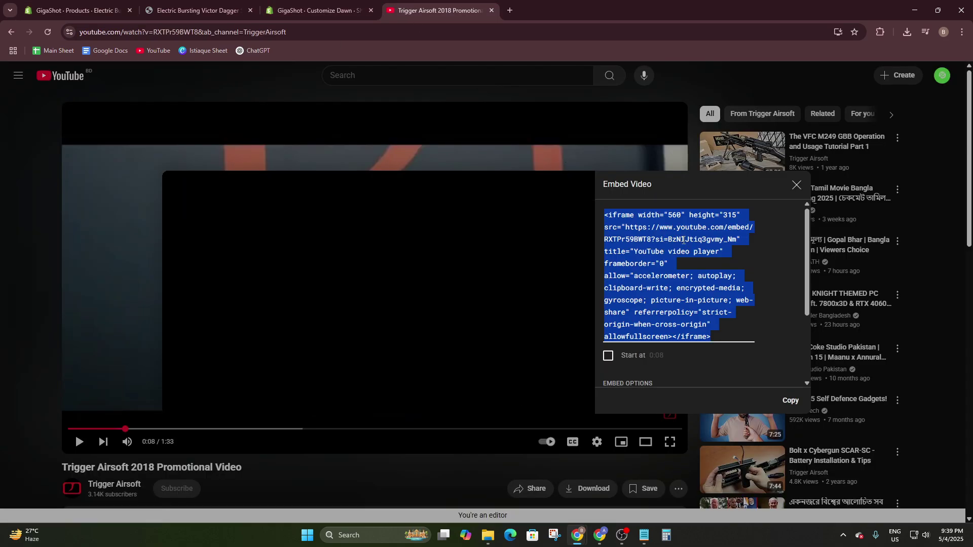
pyautogui.click(788, 401)
pyautogui.click(76, 10)
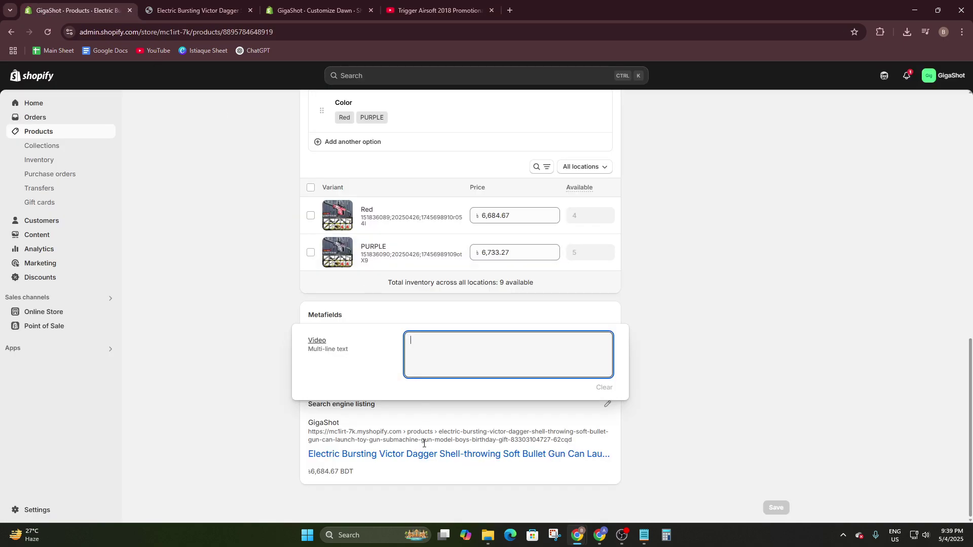
pyautogui.hotkey('ctrl', 'v')
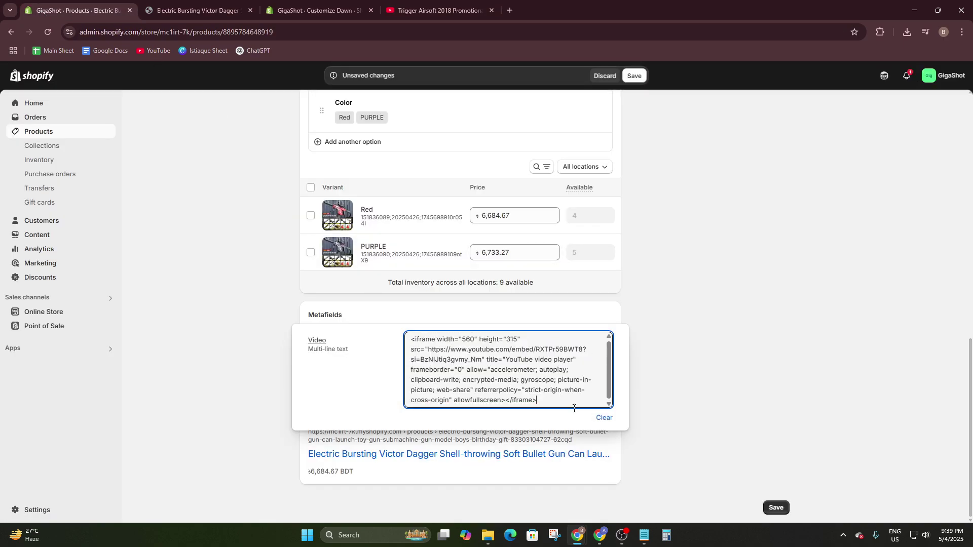
pyautogui.click(698, 399)
pyautogui.click(775, 507)
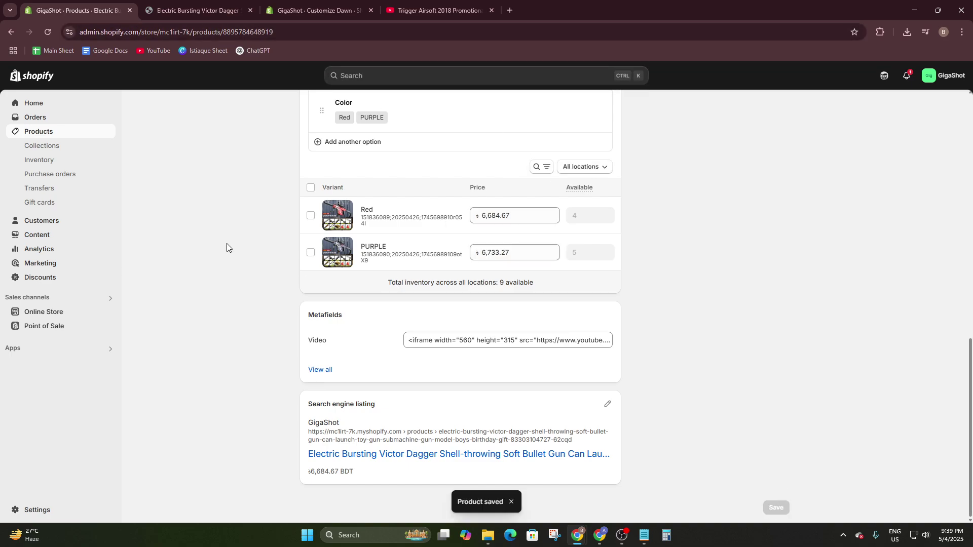
# Switch to the Dawn theme editor and reload the Default product template, discarding its unsaved changes.
pyautogui.click(93, 102)
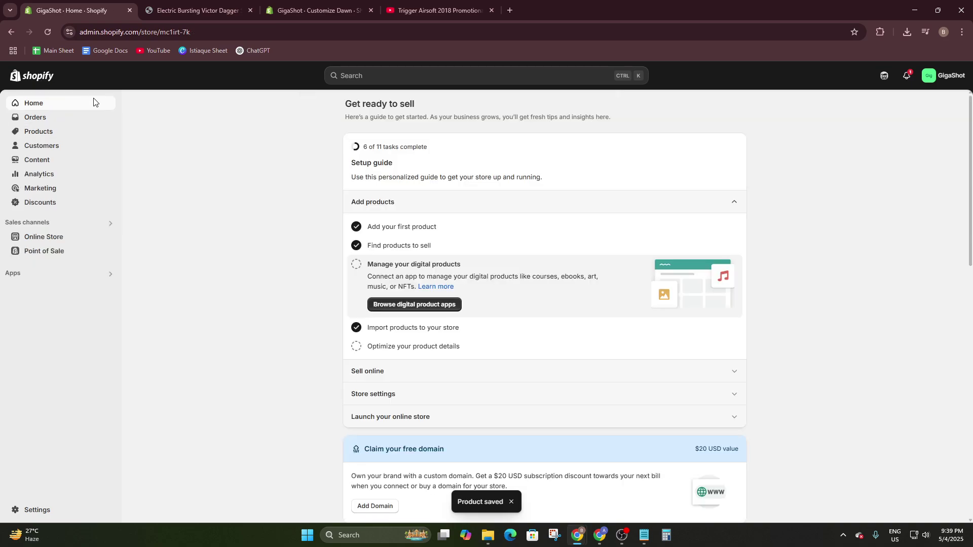
pyautogui.click(284, 10)
pyautogui.click(47, 32)
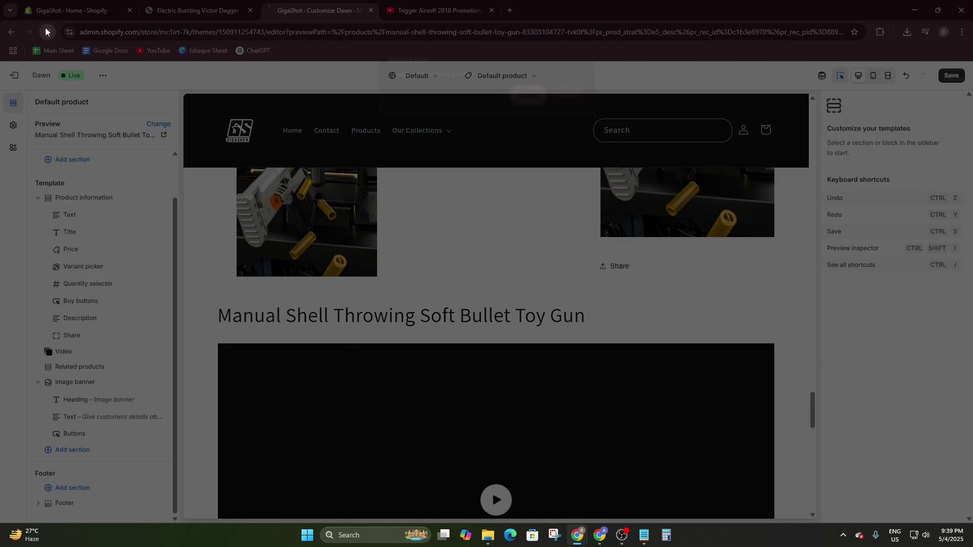
pyautogui.click(512, 103)
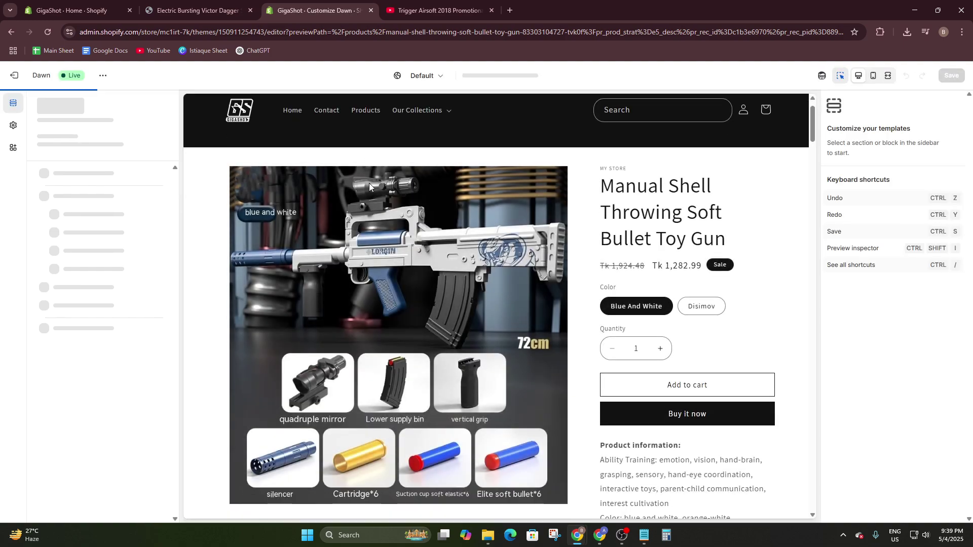
pyautogui.scroll(-5, 508, 415)
pyautogui.scroll(-10, 507, 415)
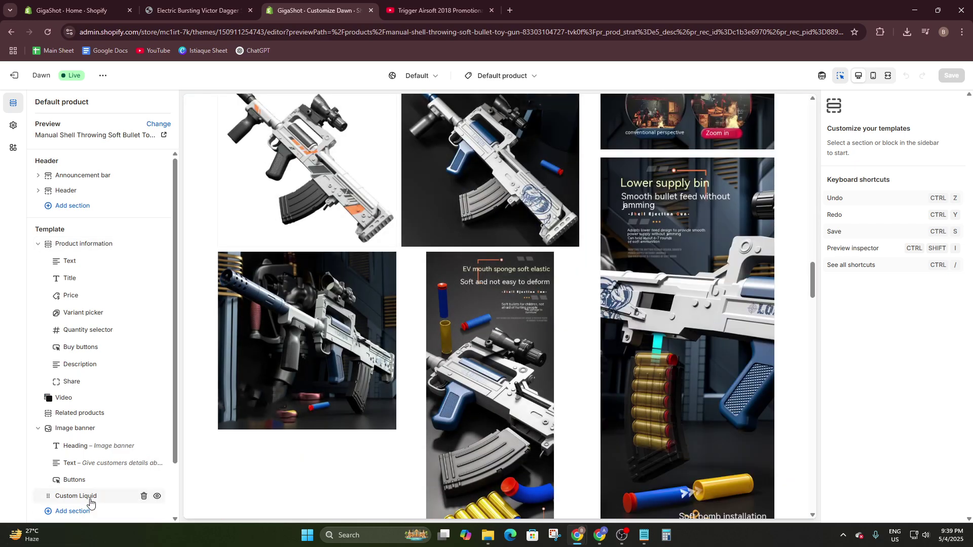
# Replace the iframe code in the Custom Liquid section below the Image banner with {product.metafields.product.video} and save the template.
pyautogui.click(81, 496)
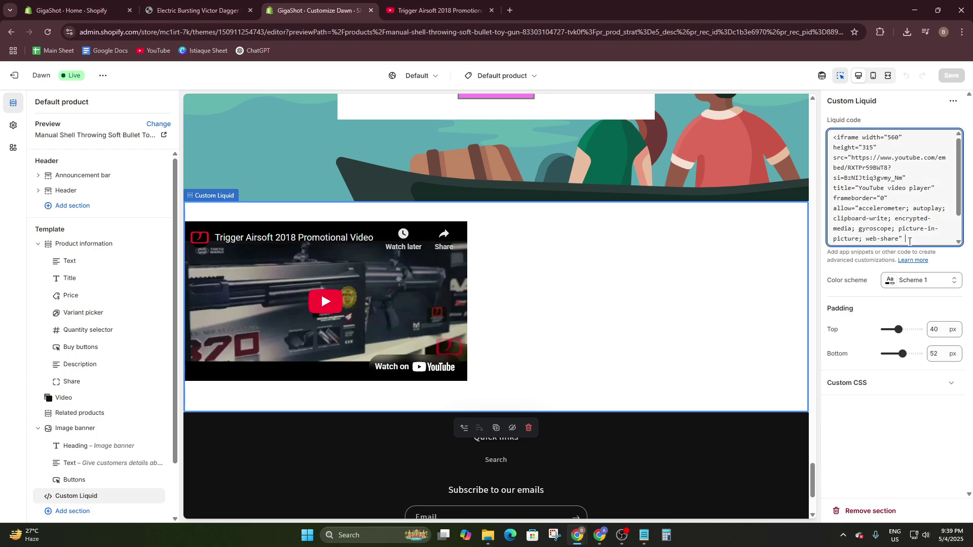
pyautogui.moveTo(906, 235); pyautogui.dragTo(827, 137)
pyautogui.press('BackSpace')
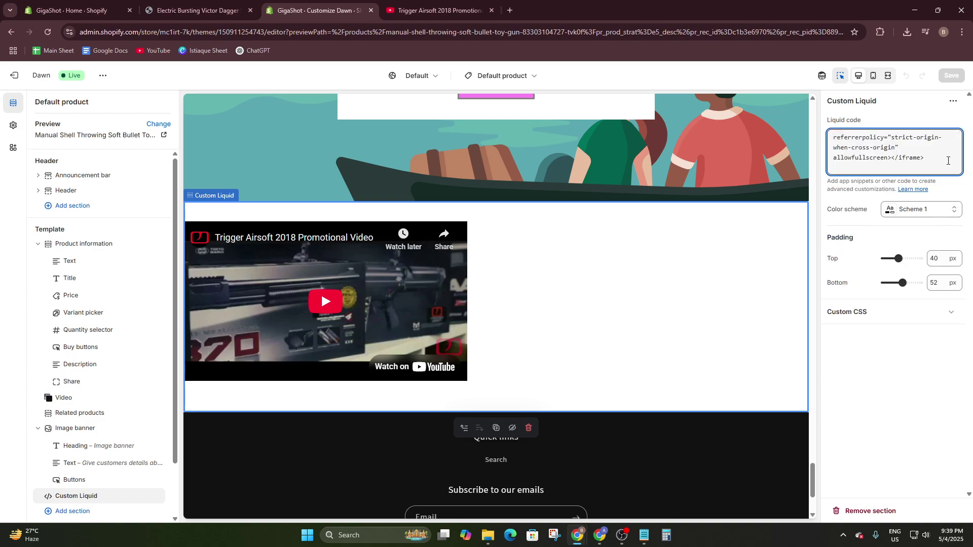
pyautogui.moveTo(948, 161); pyautogui.dragTo(831, 137)
pyautogui.press('BackSpace')
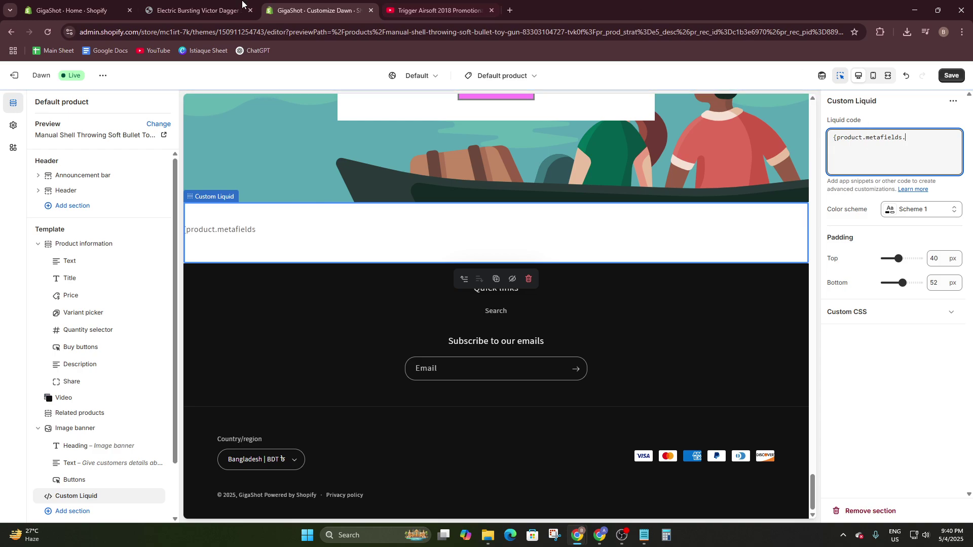
pyautogui.click(71, 10)
pyautogui.click(320, 10)
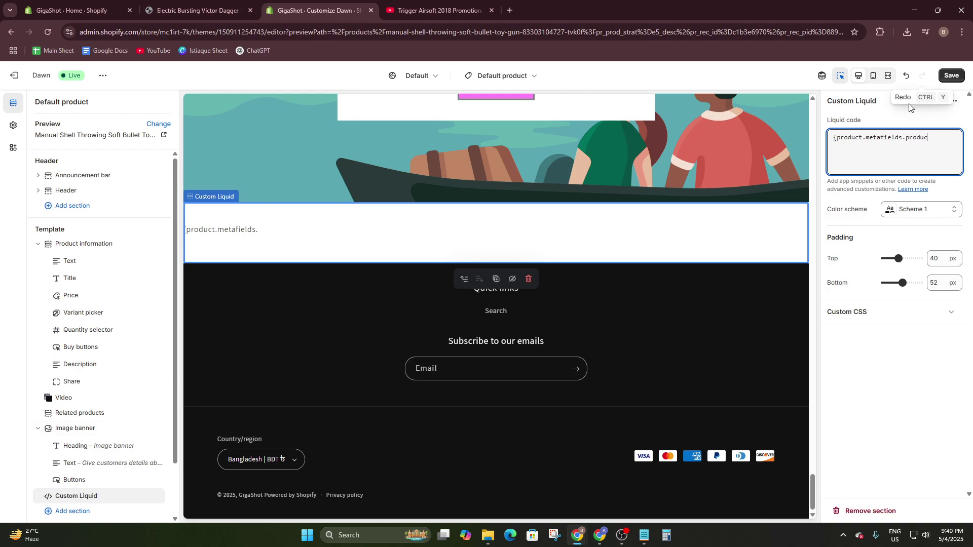
pyautogui.write('video')
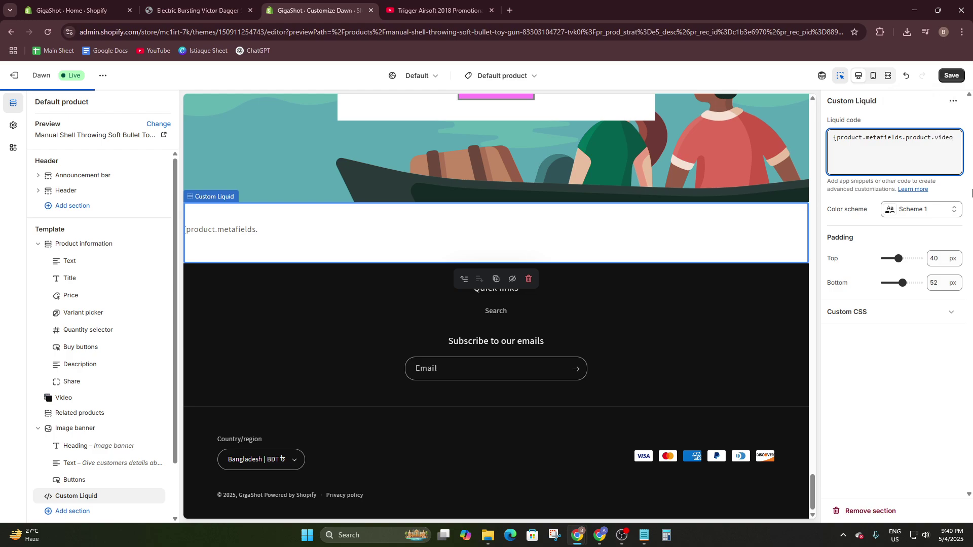
pyautogui.write('}')
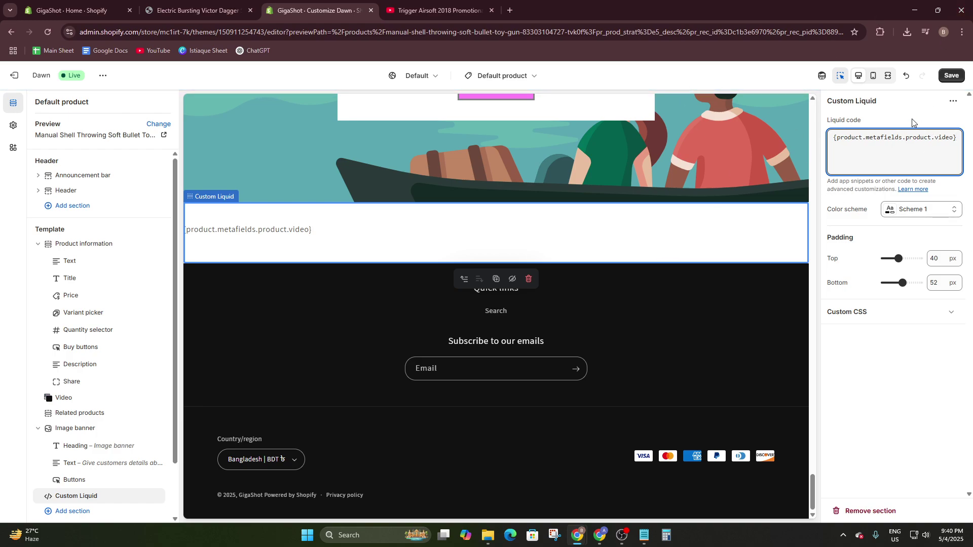
pyautogui.click(950, 75)
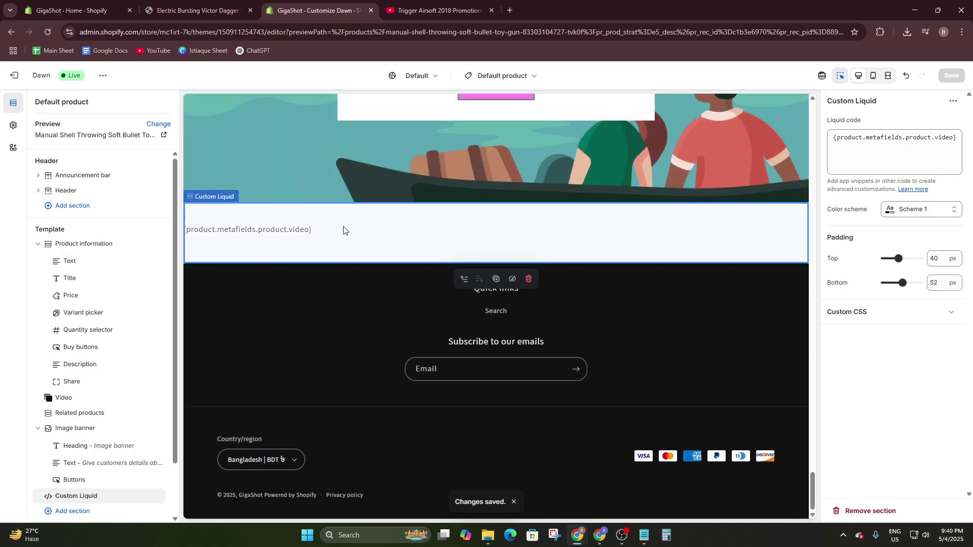
# Correct the Custom Liquid section's code to {{product.metafields.product.video}} and save the Default product template.
pyautogui.click(832, 138)
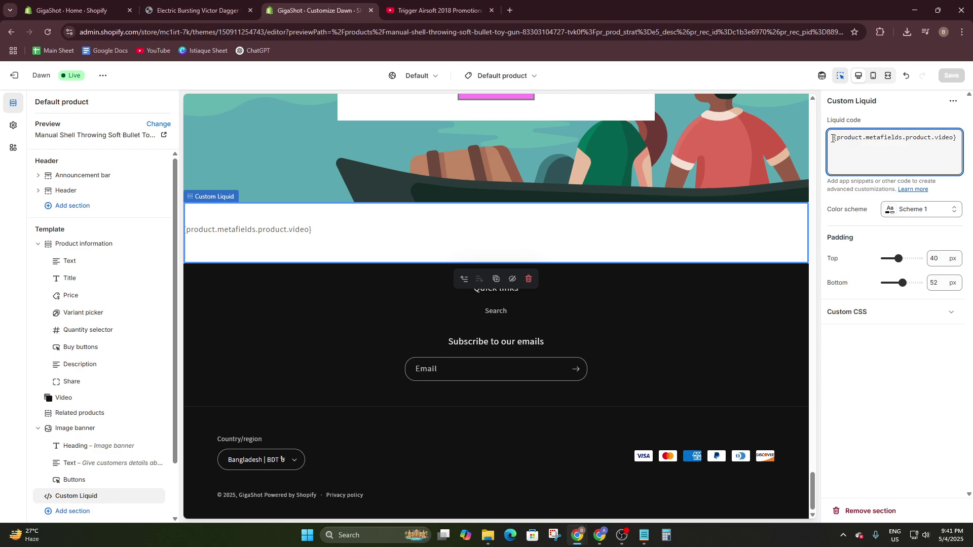
pyautogui.write('{')
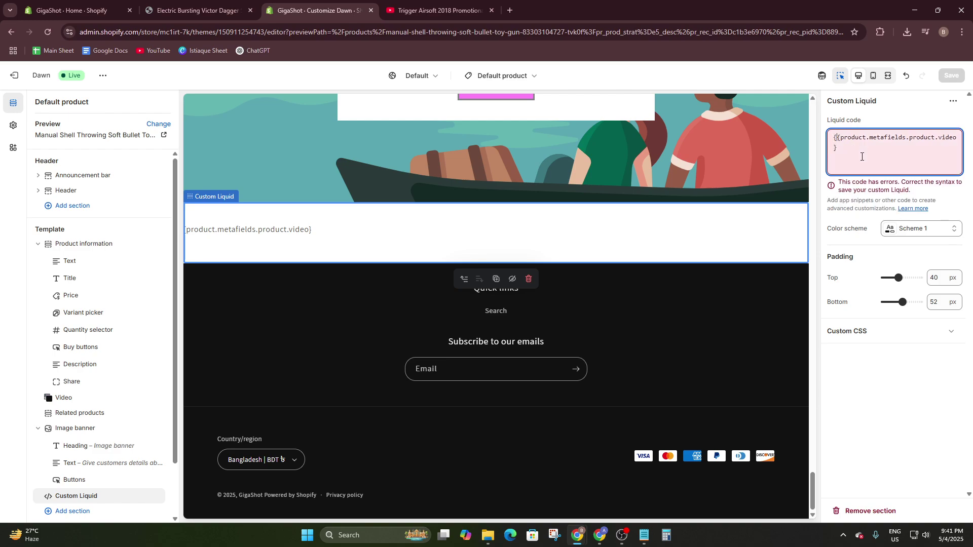
pyautogui.write('}')
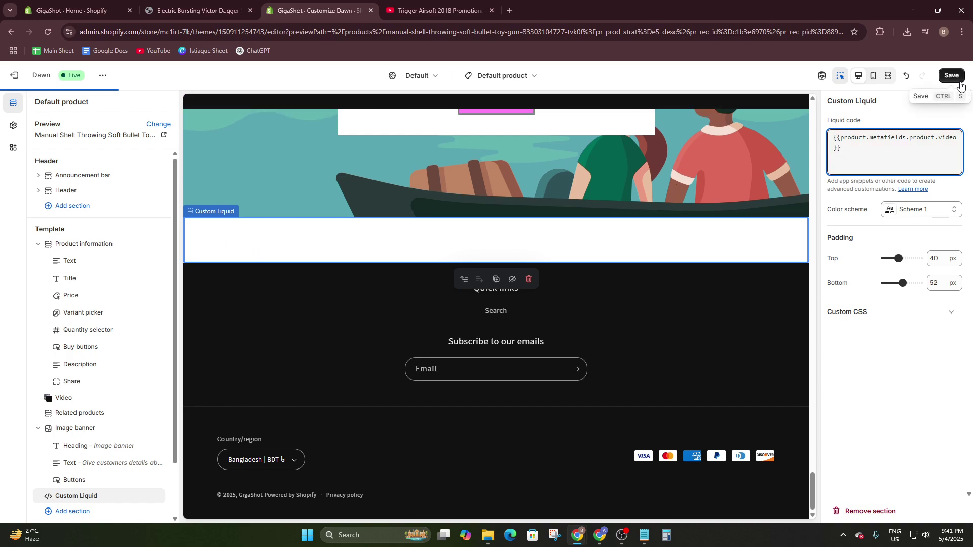
pyautogui.click(952, 78)
pyautogui.click(953, 76)
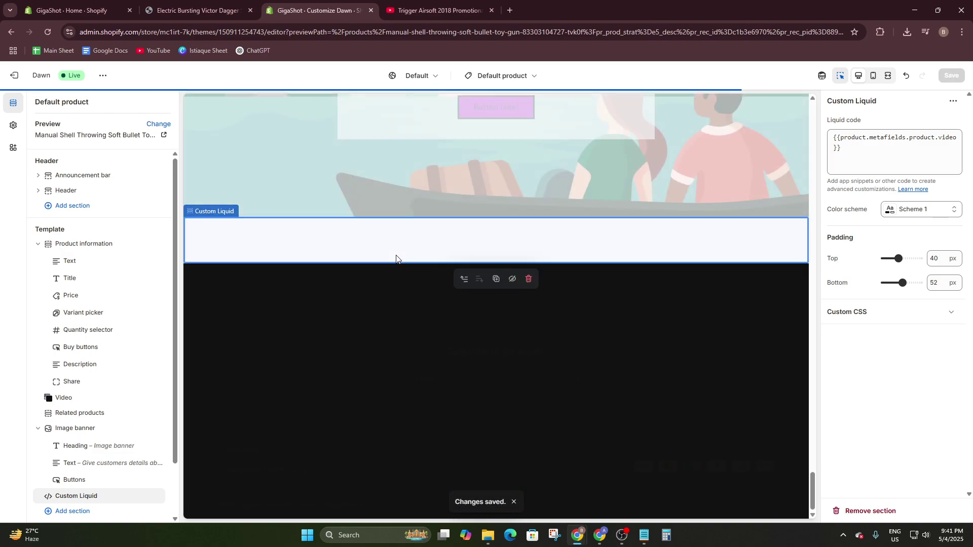
# Reload the Electric Bursting Victor Dagger storefront page and check the area below the Image banner for the metafield video.
pyautogui.click(216, 4)
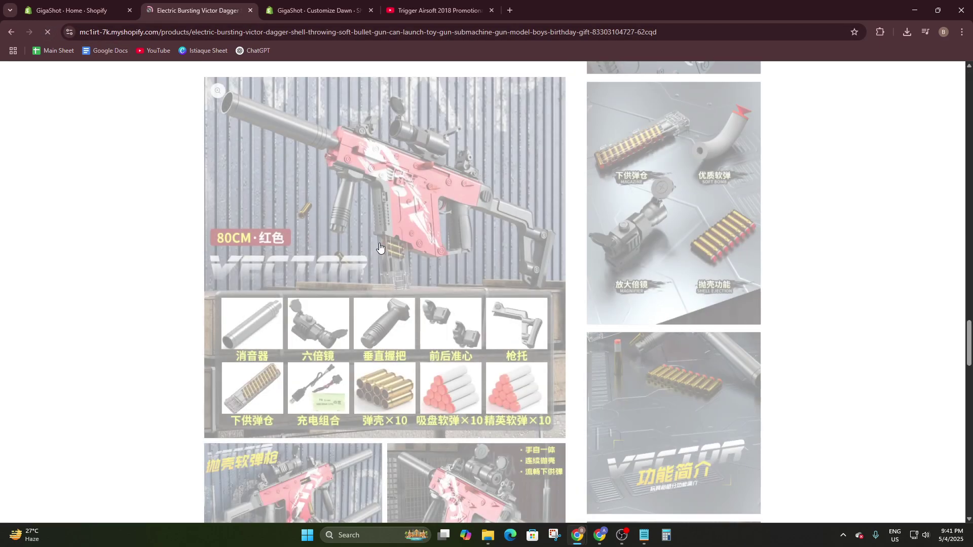
pyautogui.scroll(-20, 385, 248)
pyautogui.scroll(-2, 413, 357)
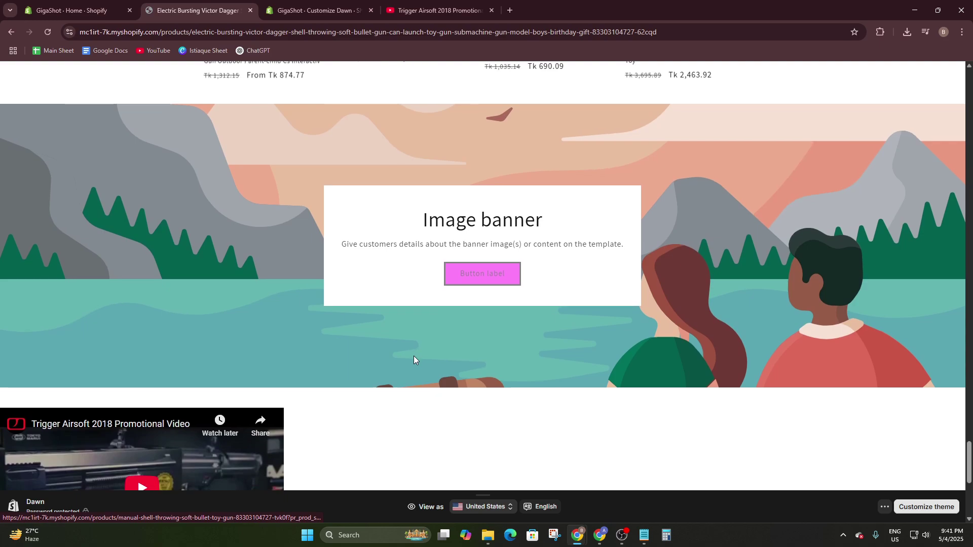
pyautogui.scroll(5, 414, 357)
pyautogui.scroll(-10, 413, 357)
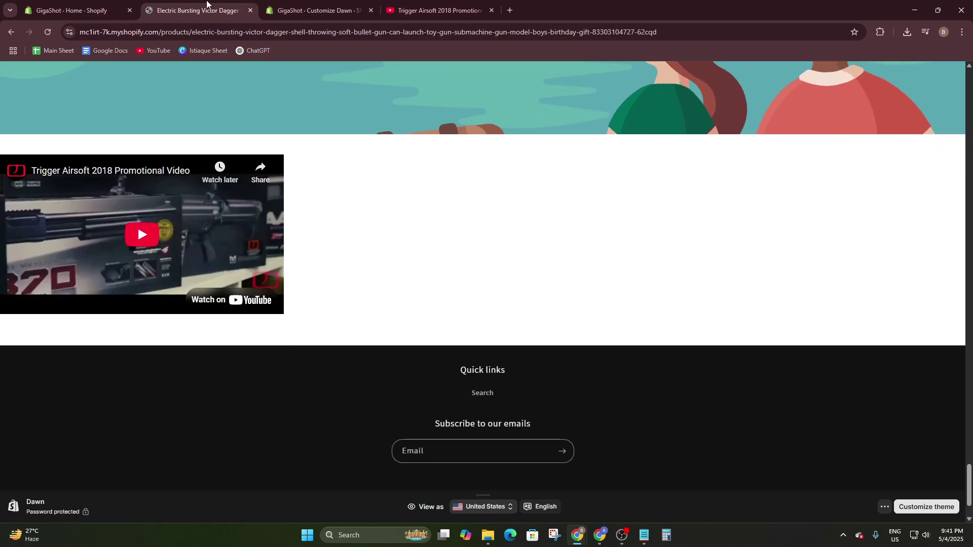
pyautogui.click(61, 9)
pyautogui.click(162, 9)
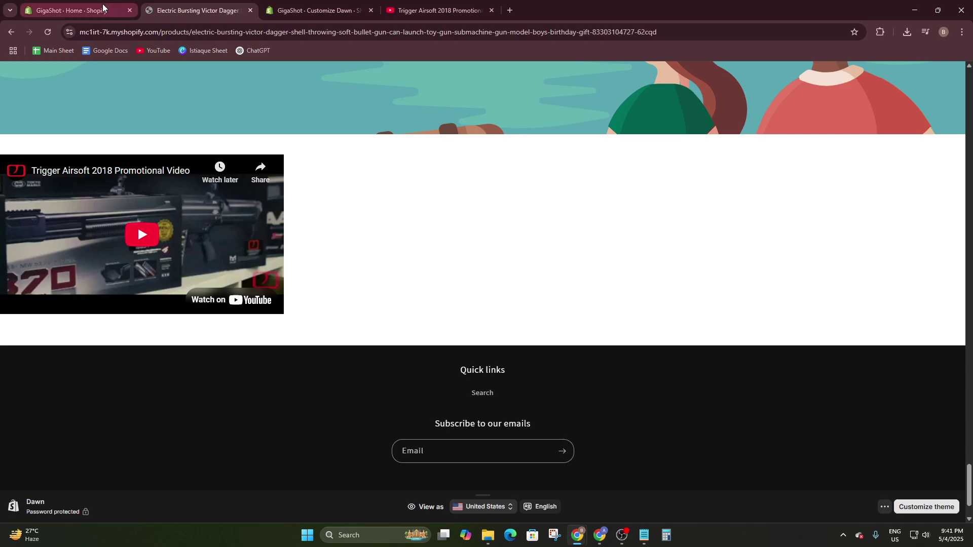
pyautogui.click(103, 7)
# Return to the Dawn theme editor, clear the Liquid code and delete the Custom Liquid section below the Image banner.
pyautogui.click(293, 14)
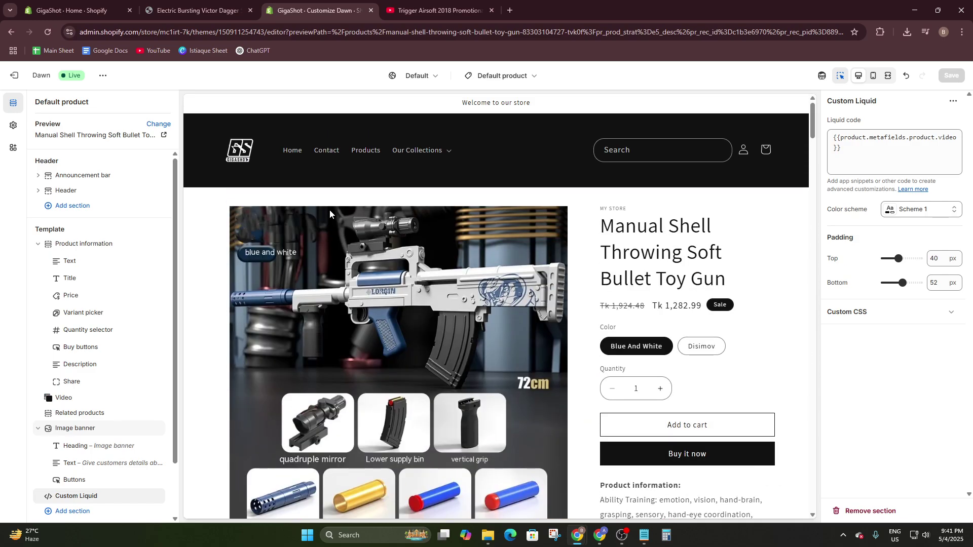
pyautogui.click(836, 147)
pyautogui.hotkey('ctrl', 'a')
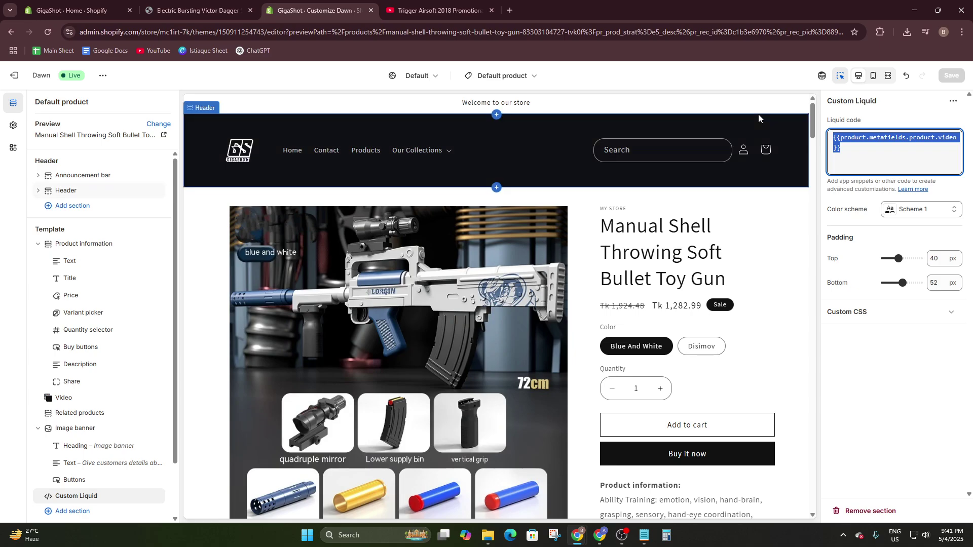
pyautogui.press('BackSpace')
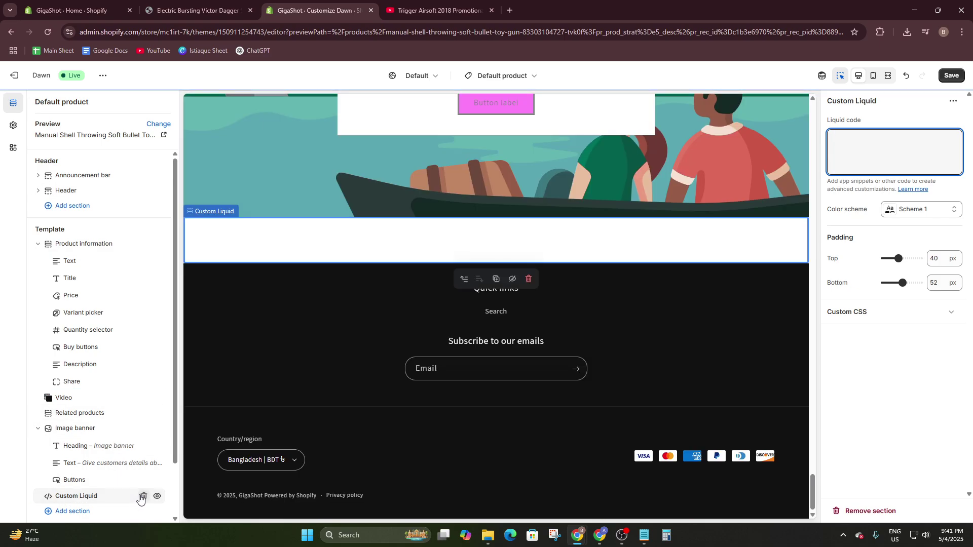
pyautogui.click(144, 496)
pyautogui.scroll(10, 351, 394)
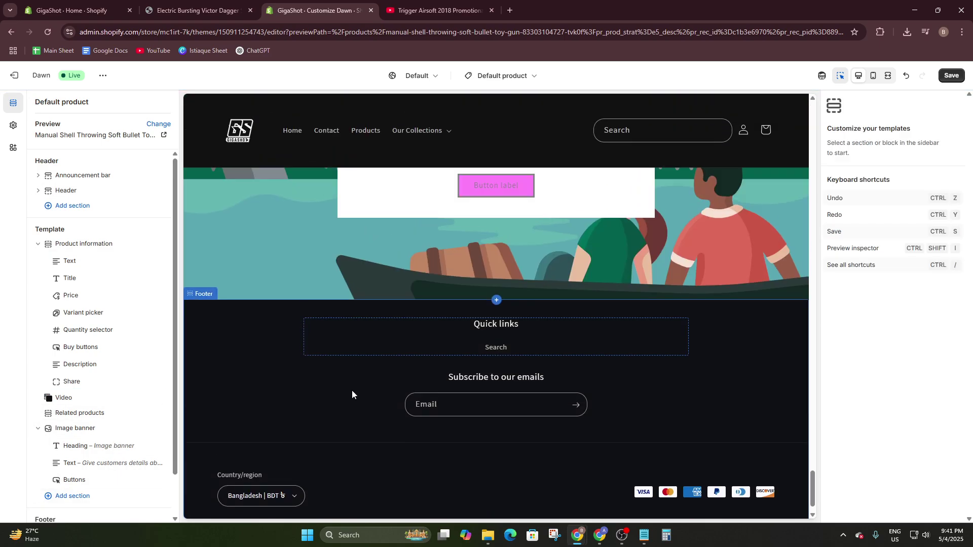